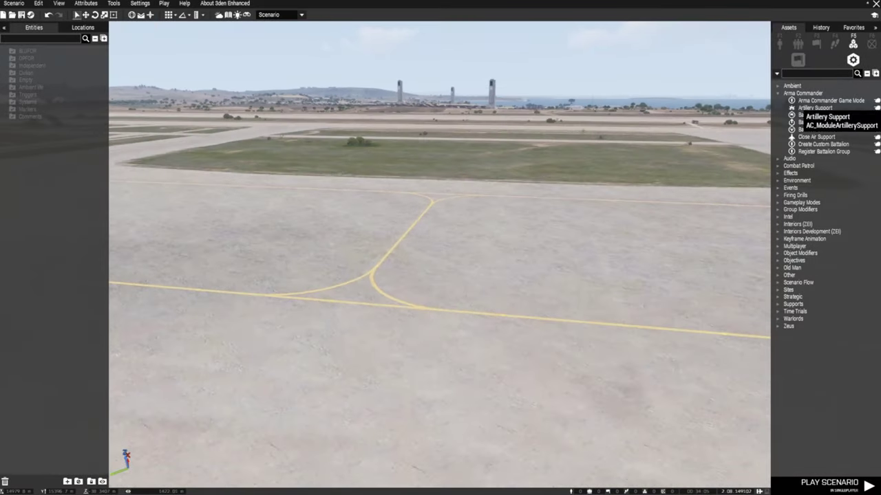
{"action": "left_click", "coordinate": [829, 101]}
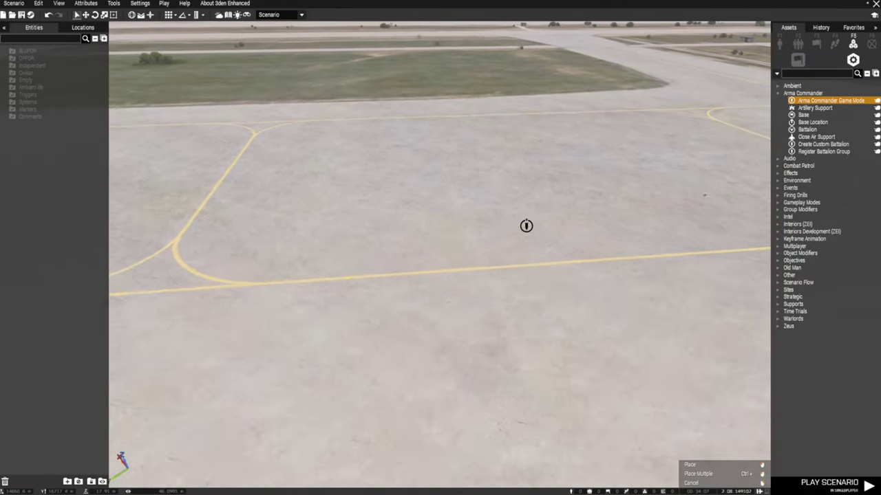
{"action": "right_click", "coordinate": [516, 219]}
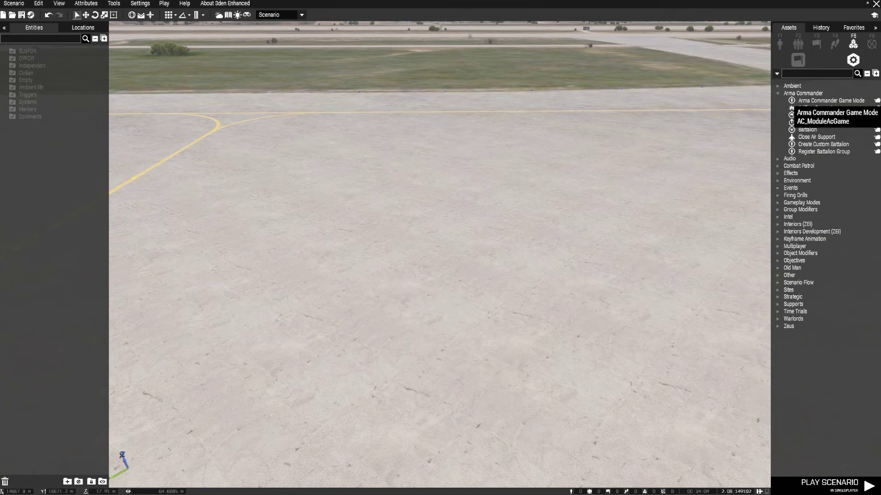
{"action": "left_click", "coordinate": [779, 44]}
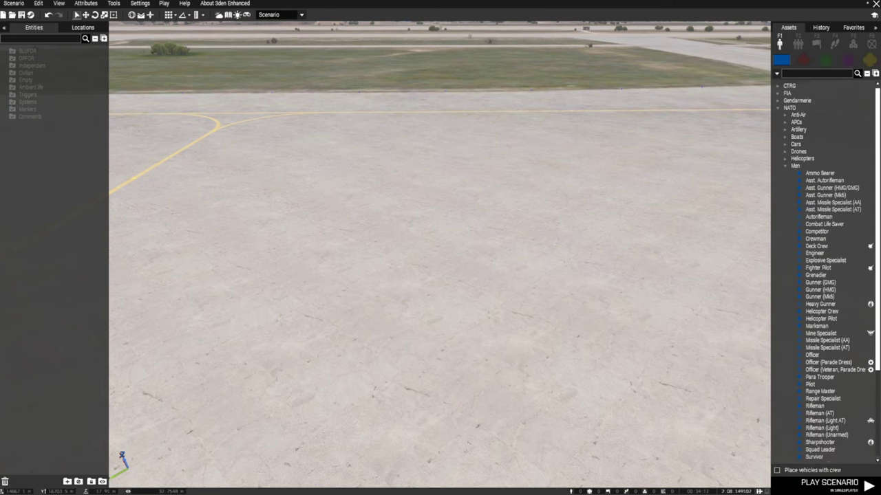
{"action": "left_click", "coordinate": [853, 44]}
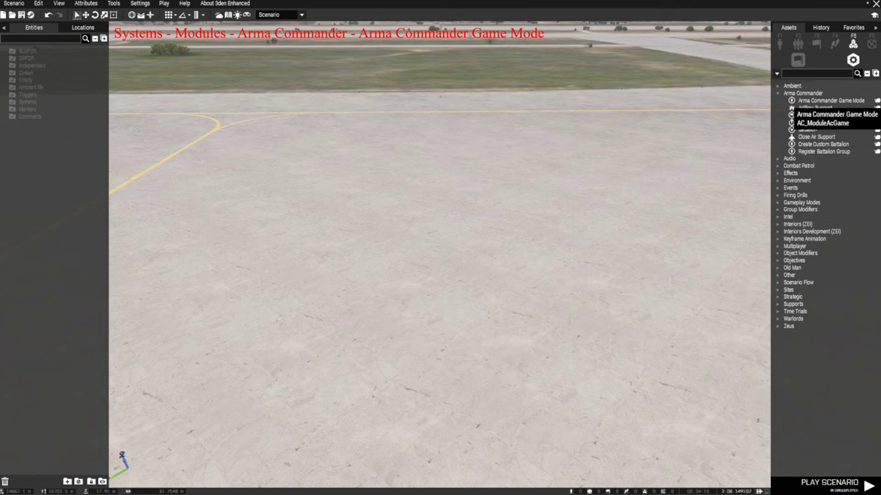
- Place an Arma Commander Game Mode module on the airfield apron and open its attributes
{"action": "left_click", "coordinate": [825, 101]}
{"action": "left_click", "coordinate": [511, 188]}
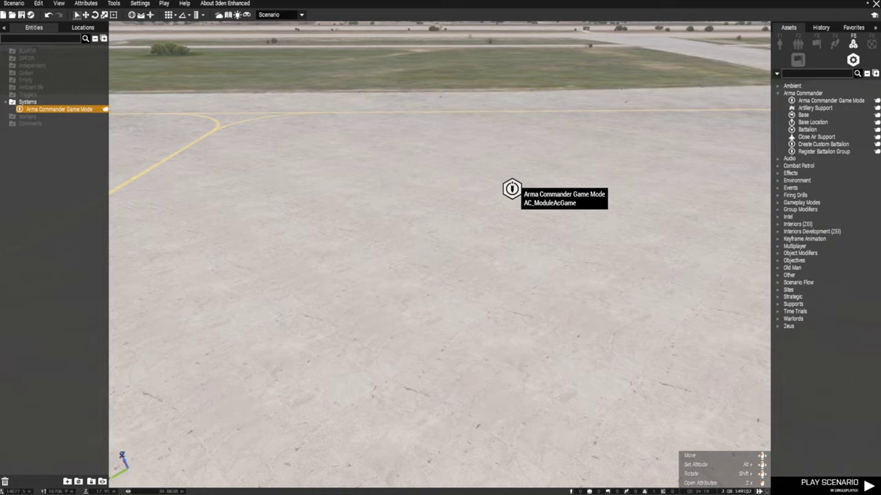
{"action": "double_click", "coordinate": [511, 189]}
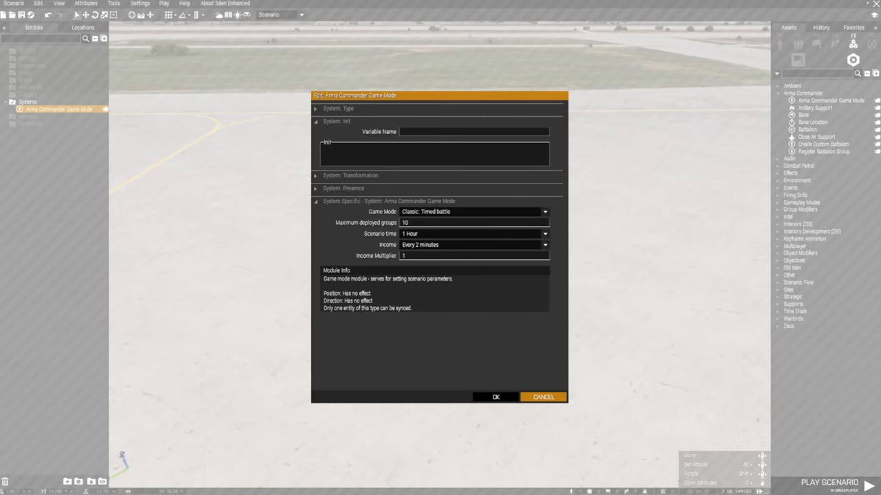
{"action": "left_click", "coordinate": [543, 397]}
{"action": "right_click", "coordinate": [511, 188]}
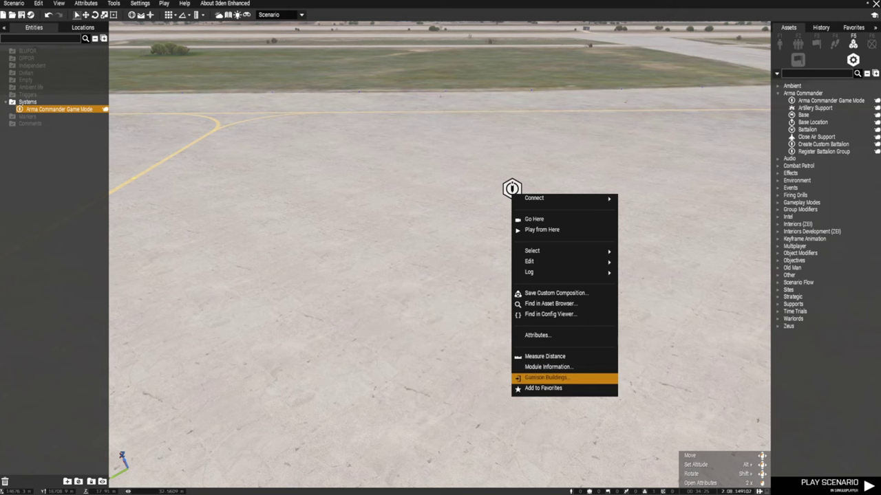
{"action": "left_click", "coordinate": [536, 335]}
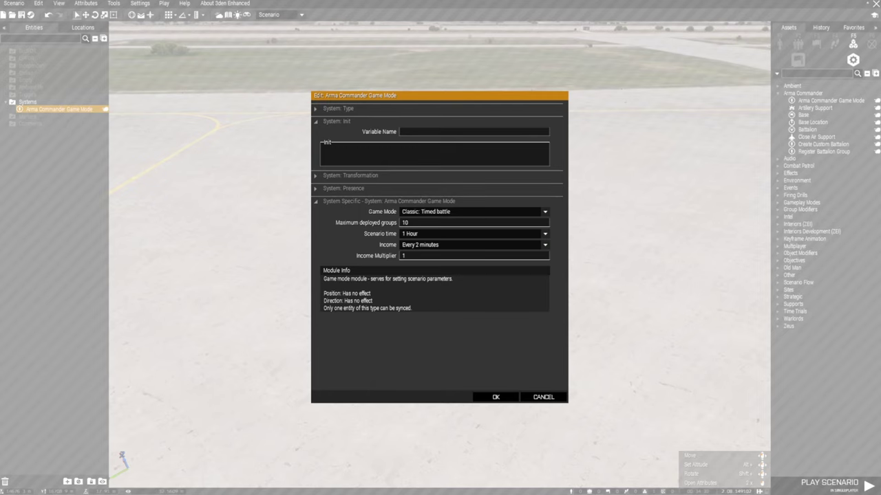
{"action": "left_click_drag", "start_coordinate": [399, 95], "coordinate": [407, 116]}
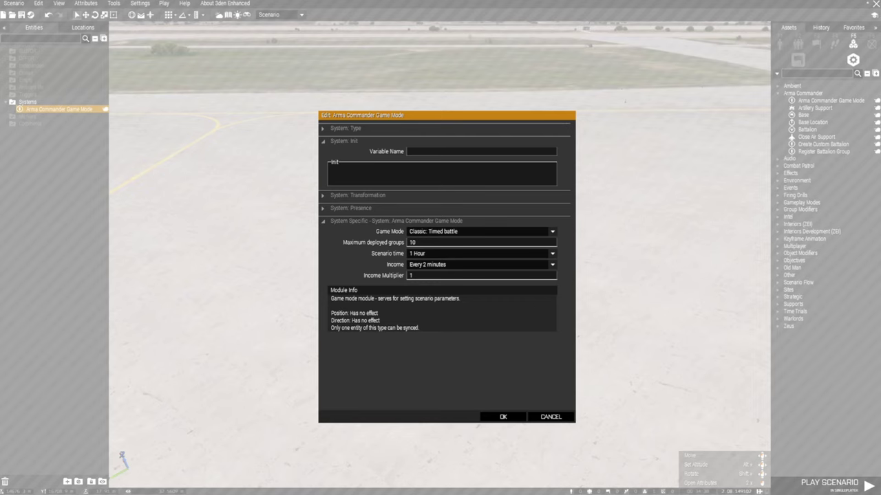
- Choose Classic: Timed battle as the game mode and keep the scenario time at 1 Hour
{"action": "left_click", "coordinate": [505, 232]}
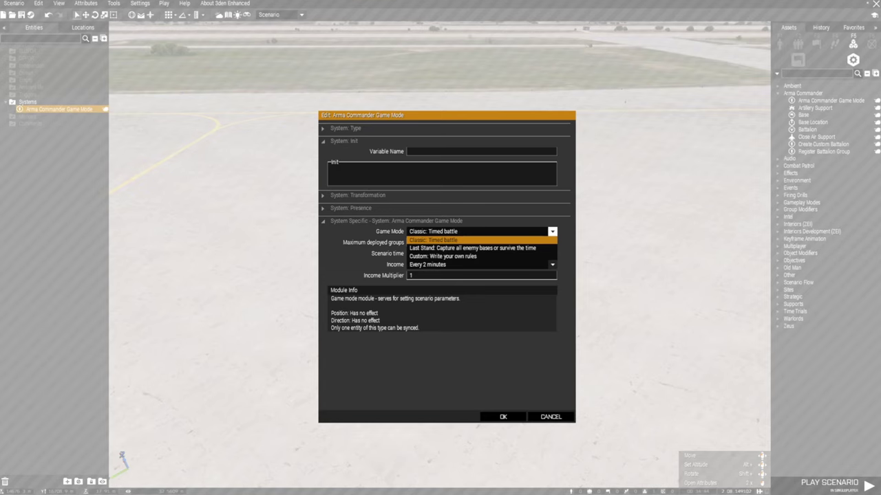
{"action": "left_click", "coordinate": [440, 240]}
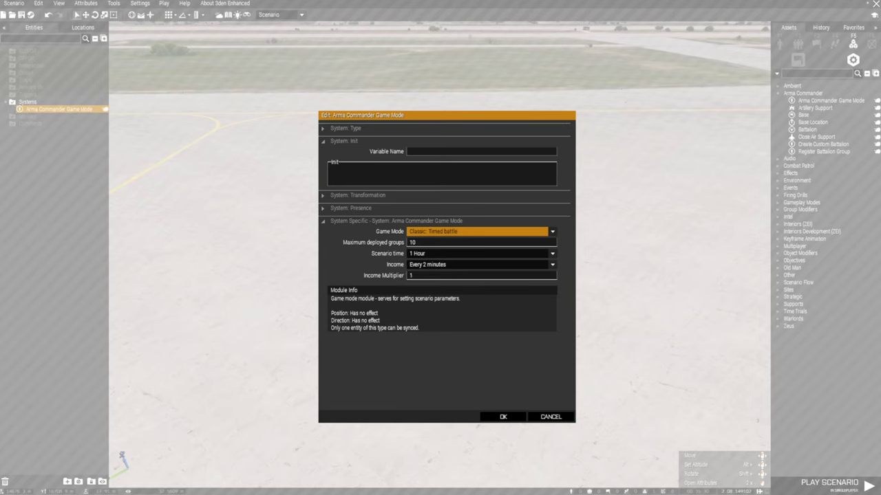
{"action": "left_click", "coordinate": [552, 232]}
{"action": "left_click", "coordinate": [475, 240]}
{"action": "left_click", "coordinate": [552, 253]}
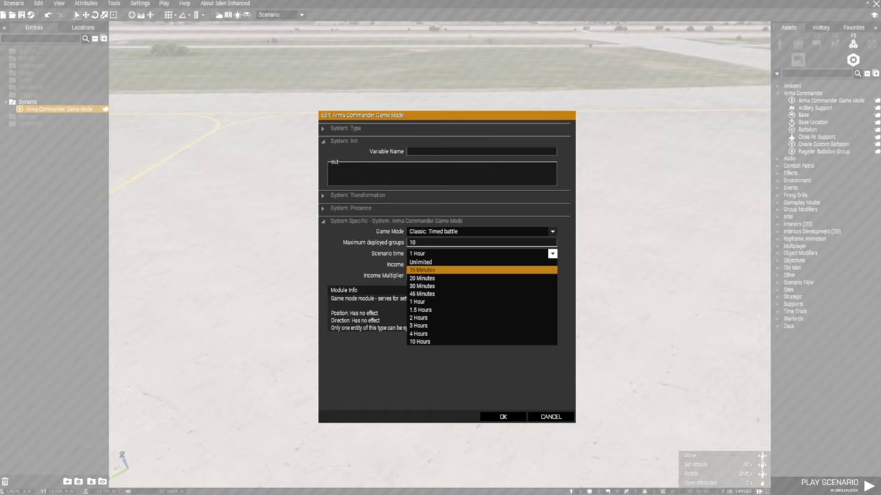
{"action": "left_click", "coordinate": [477, 254]}
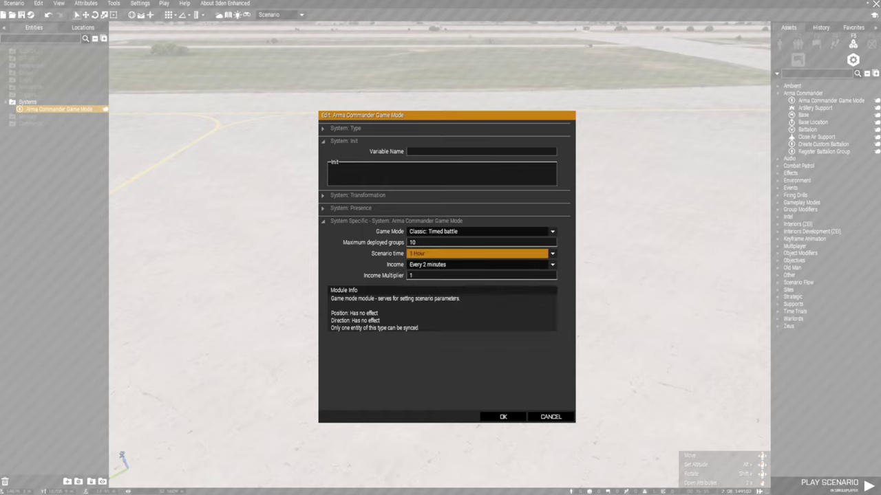
- Set the income to Every 2 minutes with an income multiplier of 1, and accept the module's attributes
{"action": "left_click", "coordinate": [552, 264]}
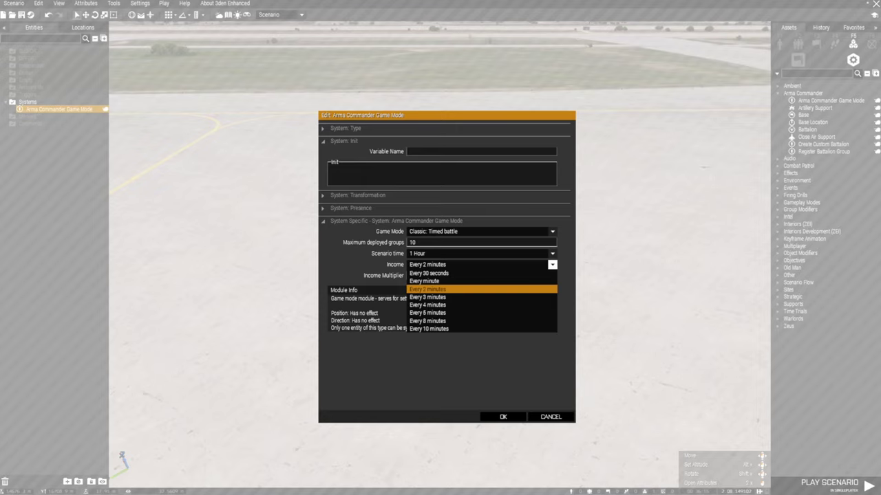
{"action": "left_click", "coordinate": [454, 289]}
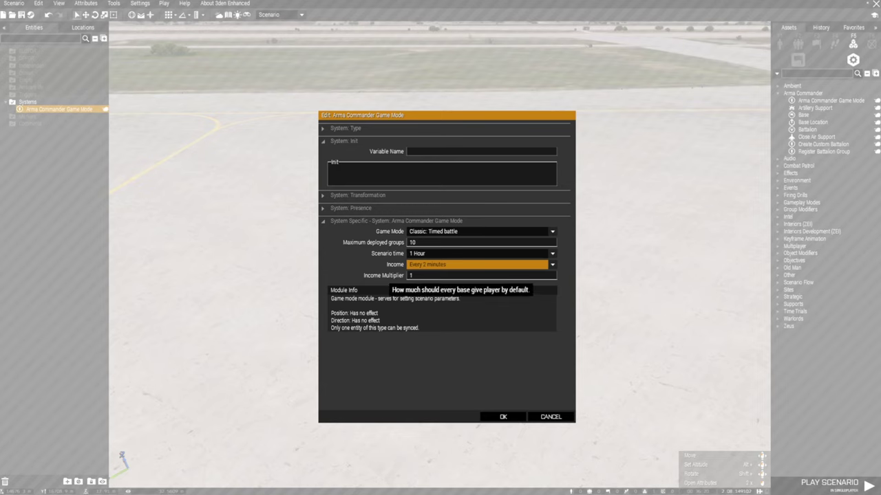
{"action": "left_click_drag", "start_coordinate": [409, 276], "coordinate": [584, 220]}
{"action": "type", "text": "x1"}
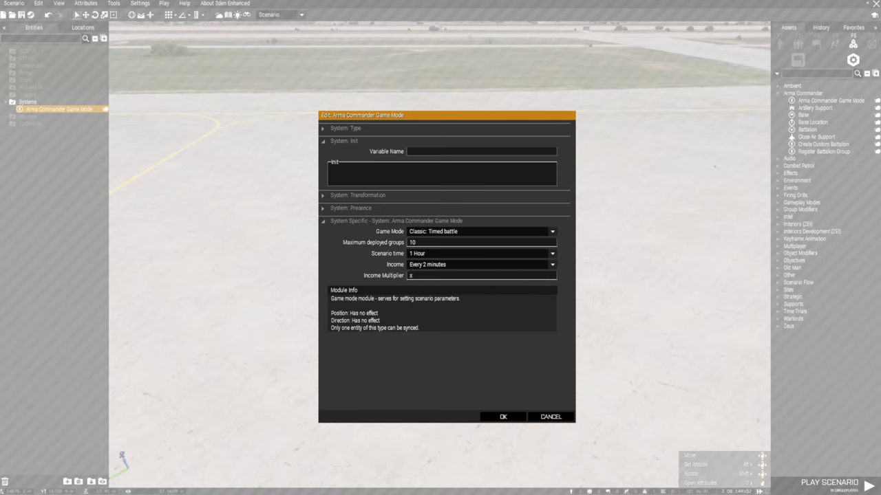
{"action": "key", "text": "BackSpace"}
{"action": "type", "text": "1"}
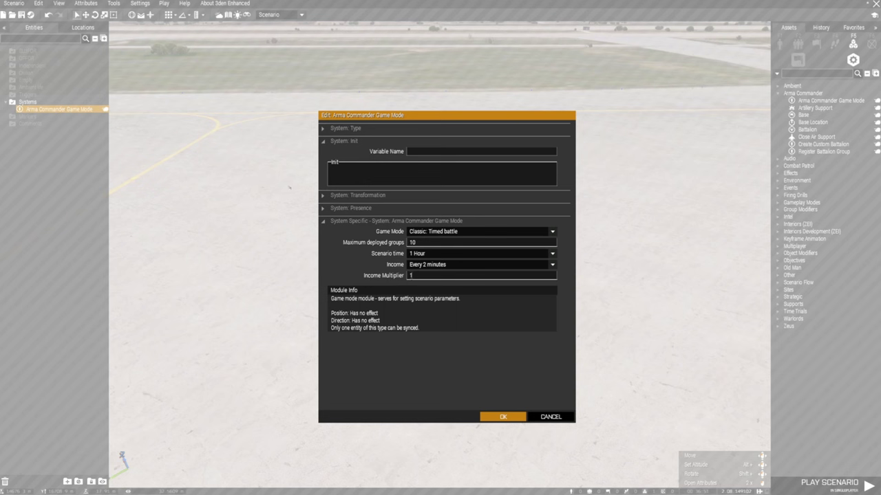
{"action": "left_click", "coordinate": [503, 416]}
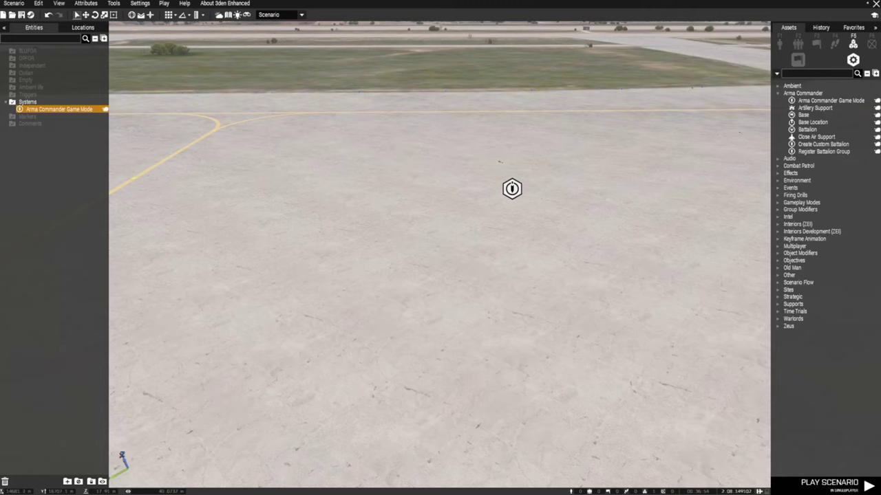
- Move the Arma Commander Game Mode module on the map into the sea at the terrain's north-west corner
{"action": "key", "text": "m"}
{"action": "scroll", "coordinate": [585, 441], "scroll_direction": "down", "scroll_amount": 5}
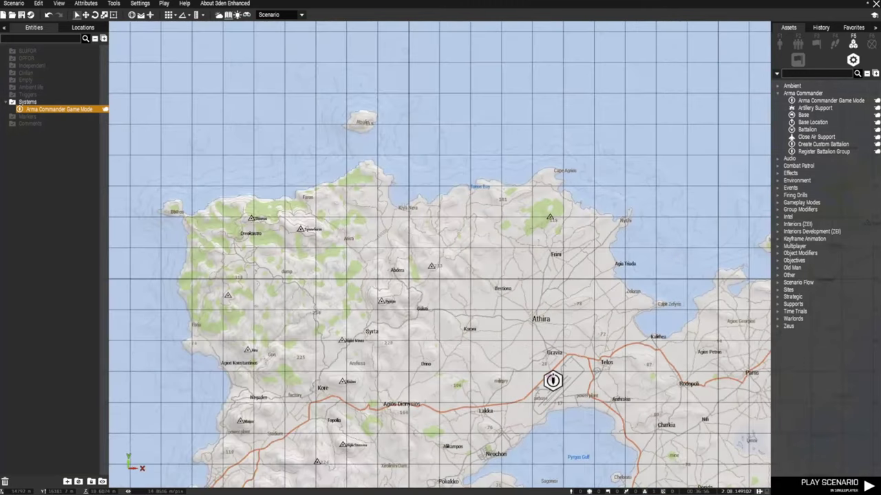
{"action": "left_click_drag", "start_coordinate": [553, 381], "coordinate": [189, 67]}
{"action": "scroll", "coordinate": [194, 74], "scroll_direction": "down", "scroll_amount": 2}
{"action": "right_click_drag", "start_coordinate": [194, 74], "coordinate": [343, 226]}
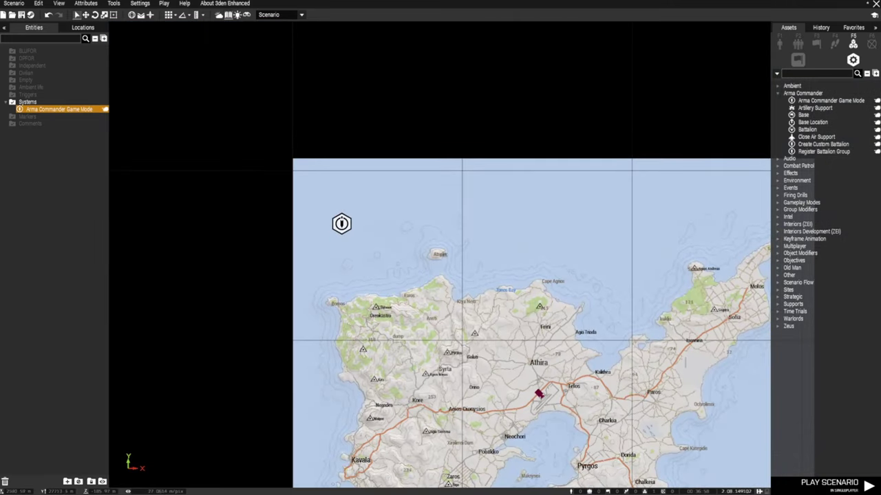
{"action": "left_click_drag", "start_coordinate": [341, 222], "coordinate": [310, 170]}
{"action": "right_click_drag", "start_coordinate": [310, 171], "coordinate": [250, 93]}
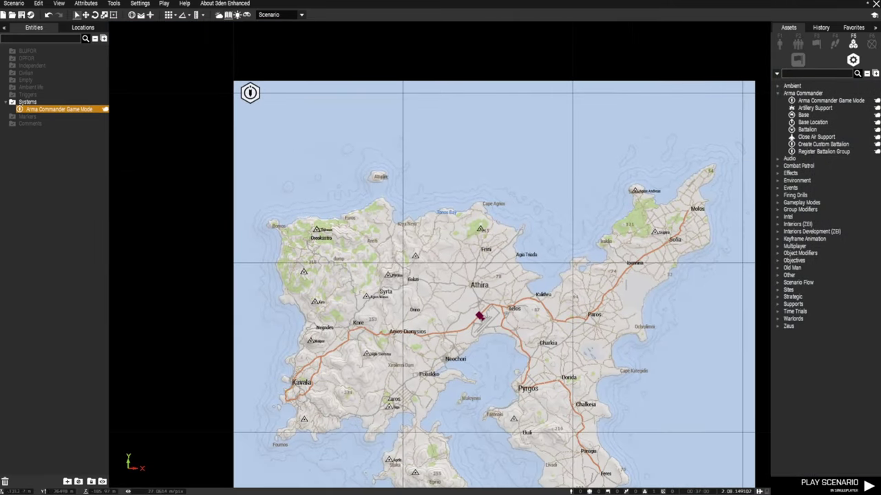
{"action": "left_click_drag", "start_coordinate": [251, 93], "coordinate": [253, 104]}
{"action": "key", "text": "m"}
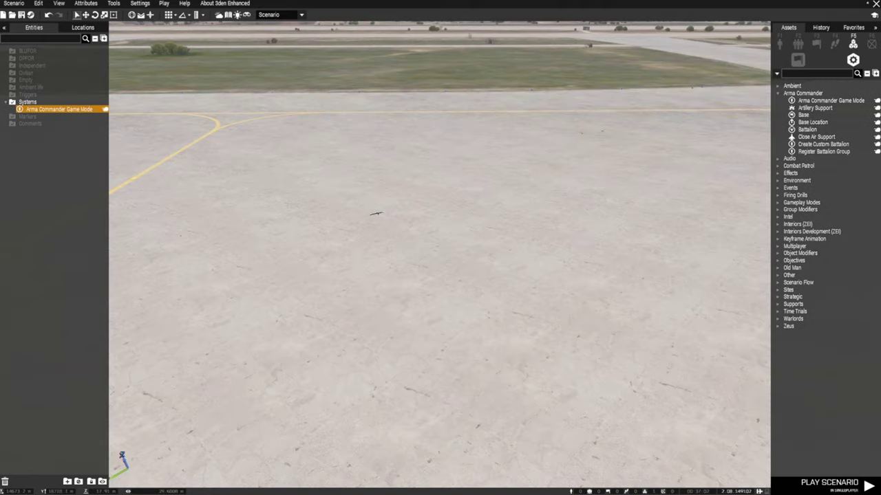
- Place an Arma Commander Base module on the apron beside the airfield's perimeter fence
{"action": "key", "text": "q"}
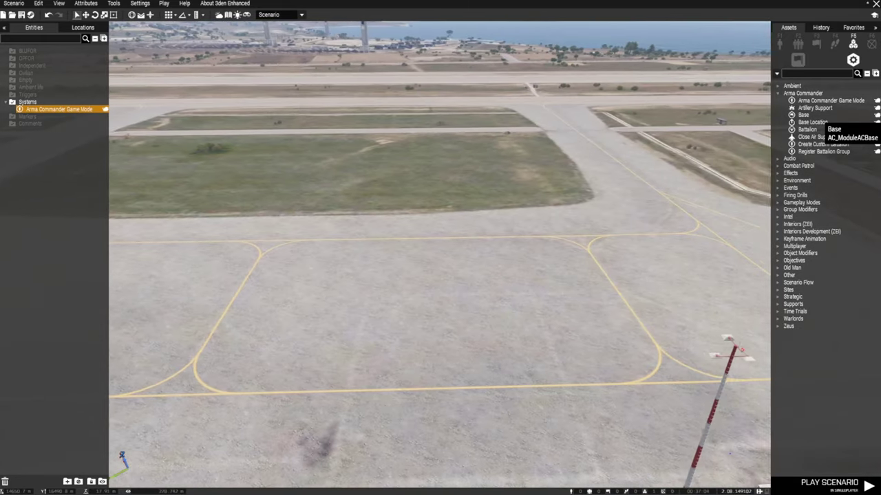
{"action": "key", "text": "d"}
{"action": "left_click", "coordinate": [804, 115]}
{"action": "left_click", "coordinate": [458, 124]}
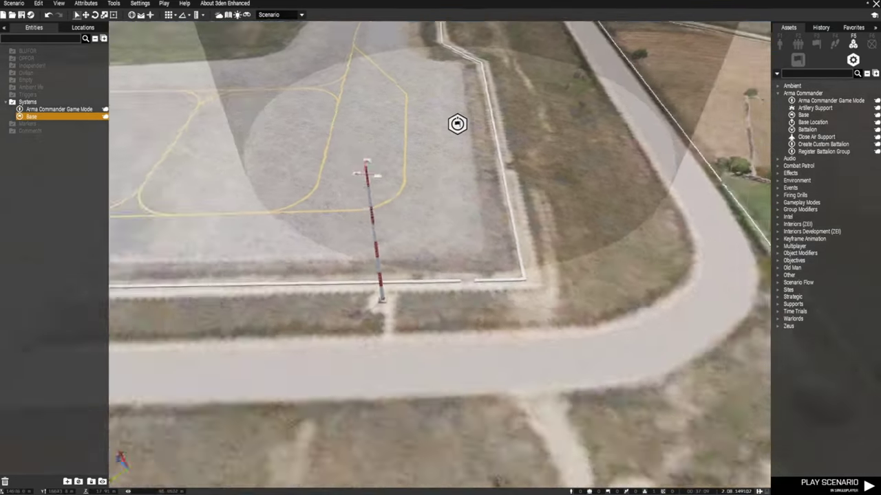
{"action": "key", "text": "s"}
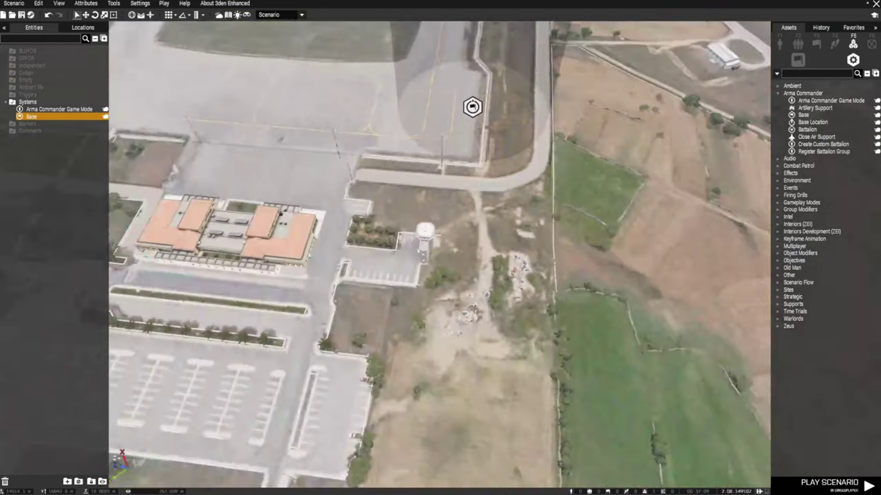
{"action": "key", "text": "w"}
{"action": "mouse_move", "coordinate": [454, 234]}
{"action": "right_mouse_down"}
{"action": "mouse_move", "coordinate": [454, 172]}
{"action": "mouse_move", "coordinate": [448, 234]}
{"action": "right_mouse_up"}
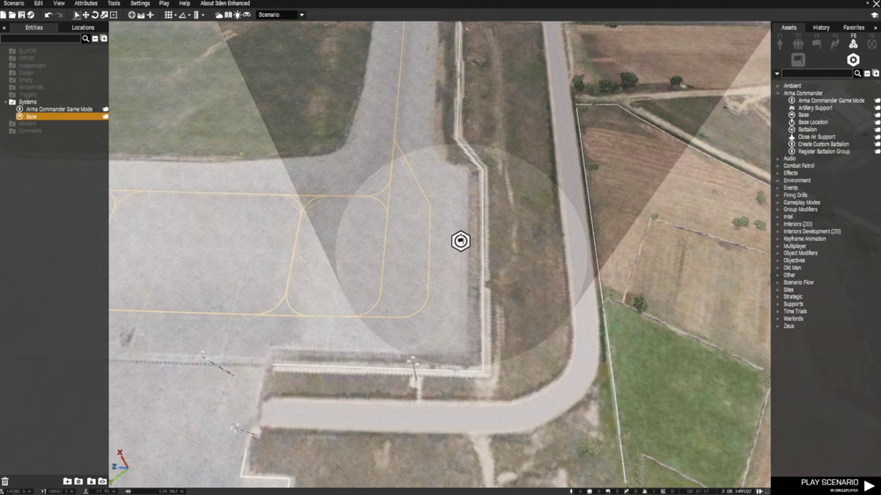
{"action": "mouse_move", "coordinate": [460, 241]}
{"action": "right_mouse_down"}
{"action": "mouse_move", "coordinate": [371, 214]}
{"action": "mouse_move", "coordinate": [426, 296]}
{"action": "mouse_move", "coordinate": [444, 234]}
{"action": "mouse_move", "coordinate": [454, 229]}
{"action": "right_mouse_up"}
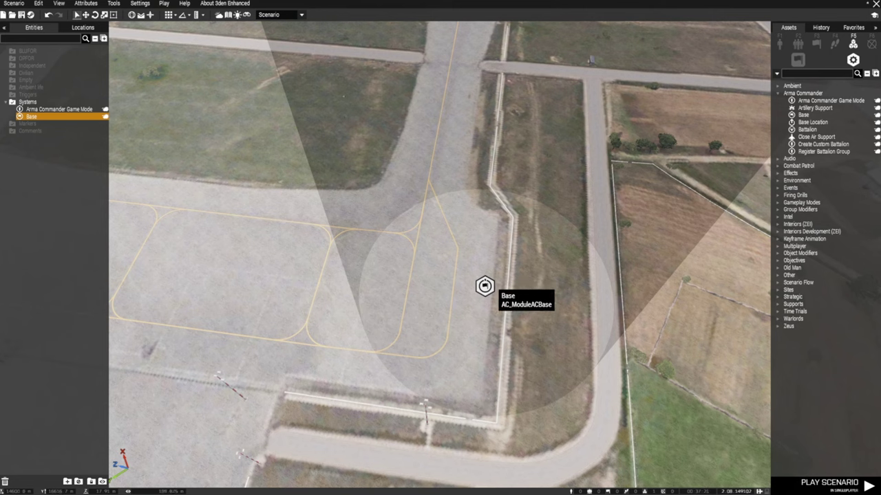
- Name the placed base "Airport NATO Base" in its attributes
{"action": "double_click", "coordinate": [484, 286]}
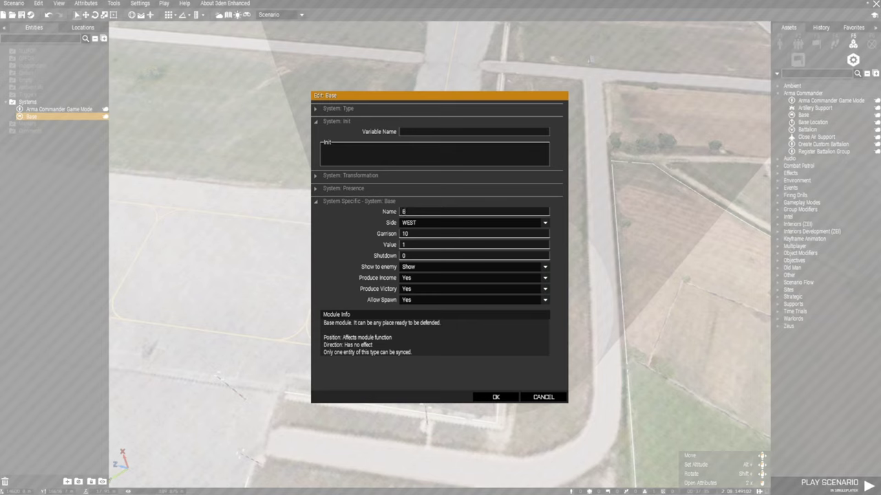
{"action": "type", "text": "Airport NATO Base"}
{"action": "key", "text": "ctrl+a"}
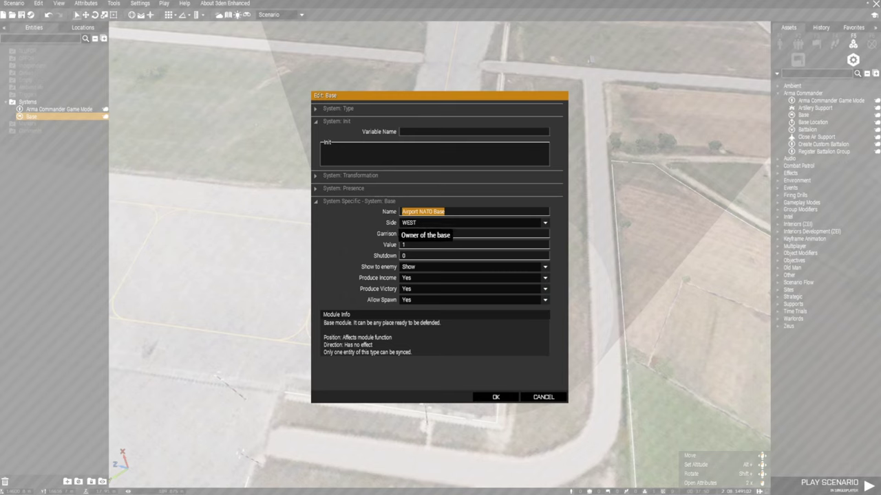
- Review the available owner sides for the base and choose WEST
{"action": "left_click", "coordinate": [545, 222]}
{"action": "left_click", "coordinate": [463, 232]}
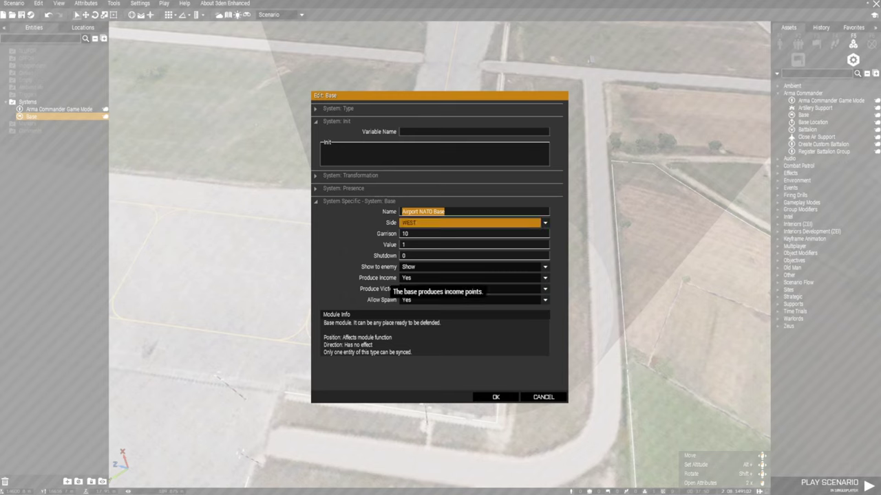
{"action": "left_click", "coordinate": [545, 223]}
{"action": "left_click", "coordinate": [427, 232]}
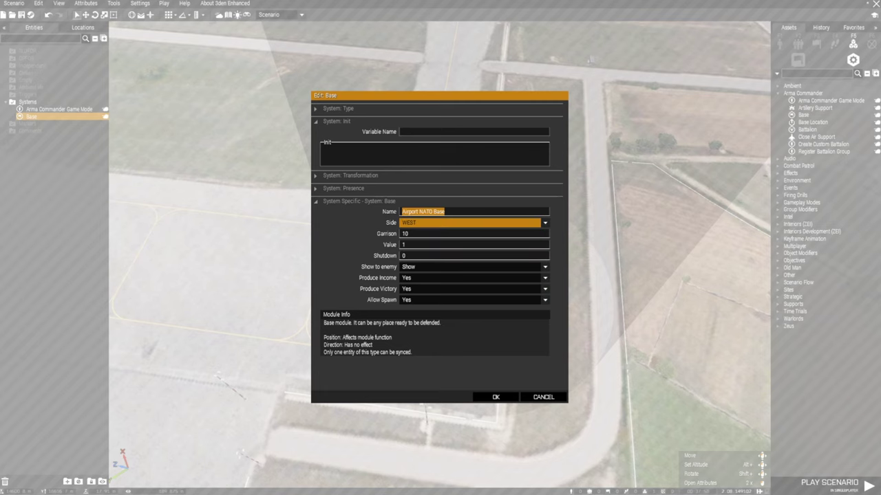
{"action": "left_click_drag", "start_coordinate": [434, 96], "coordinate": [479, 104]}
{"action": "left_click", "coordinate": [488, 232]}
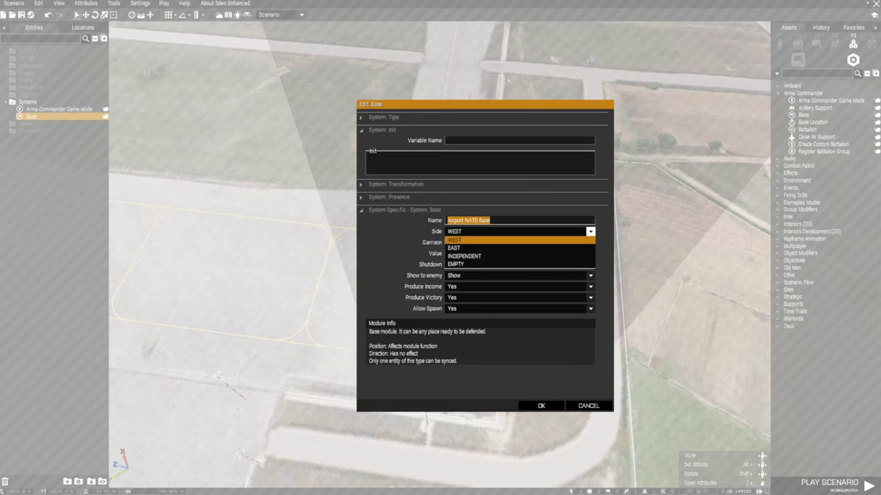
{"action": "left_click_drag", "start_coordinate": [481, 103], "coordinate": [419, 104]}
{"action": "left_click", "coordinate": [457, 233]}
{"action": "left_click", "coordinate": [457, 231]}
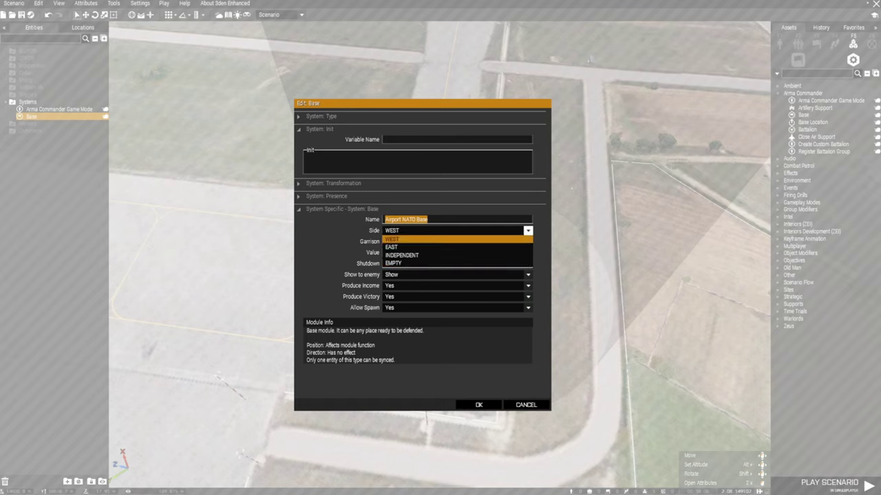
{"action": "left_click", "coordinate": [457, 239]}
- Set the base's garrison to 15
{"action": "key", "text": "Tab"}
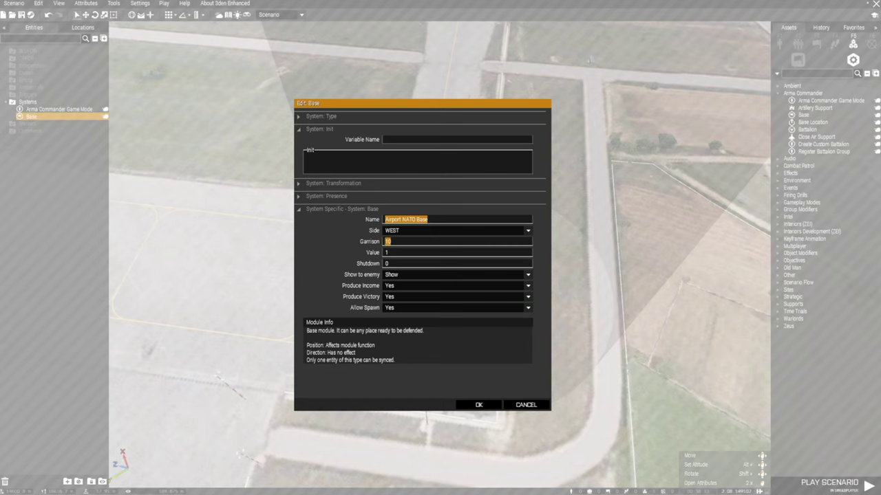
{"action": "type", "text": "20"}
{"action": "key", "text": "BackSpace"}
{"action": "key", "text": "BackSpace"}
{"action": "type", "text": "15"}
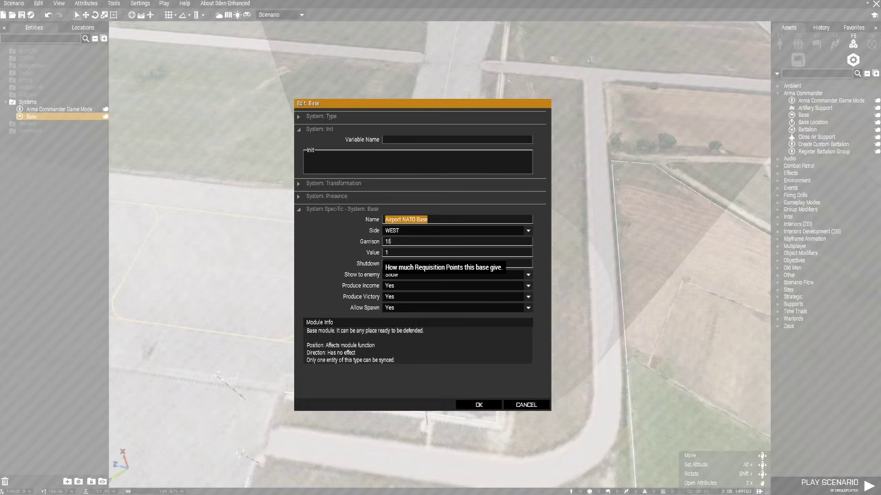
- Set the airport base's value to 20 and keep it set to Show to the enemy
{"action": "key", "text": "Tab"}
{"action": "type", "text": "20"}
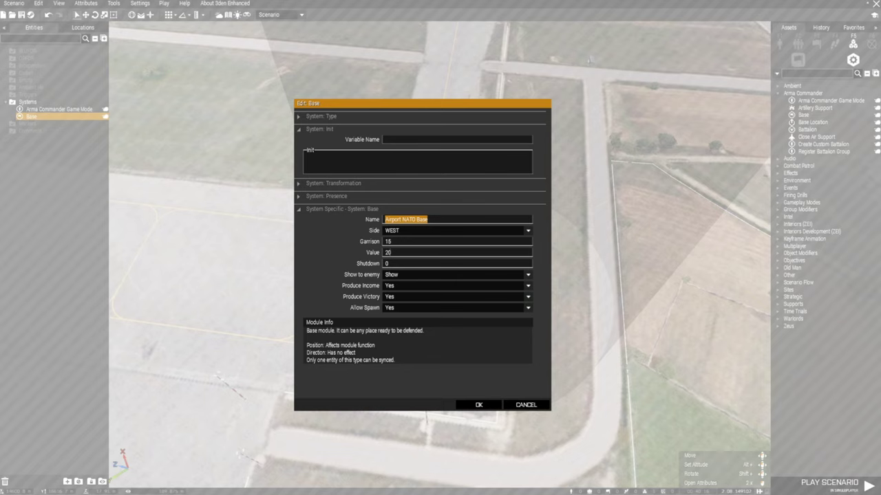
{"action": "left_click", "coordinate": [528, 274]}
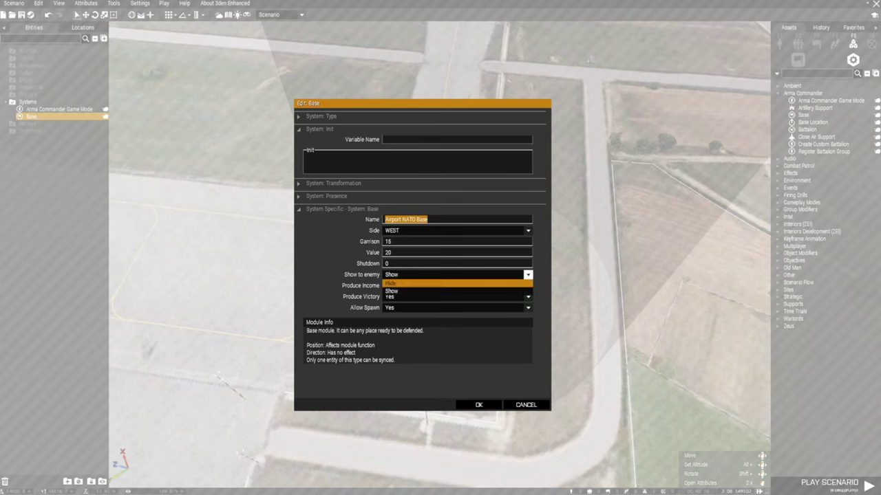
{"action": "left_click", "coordinate": [413, 291]}
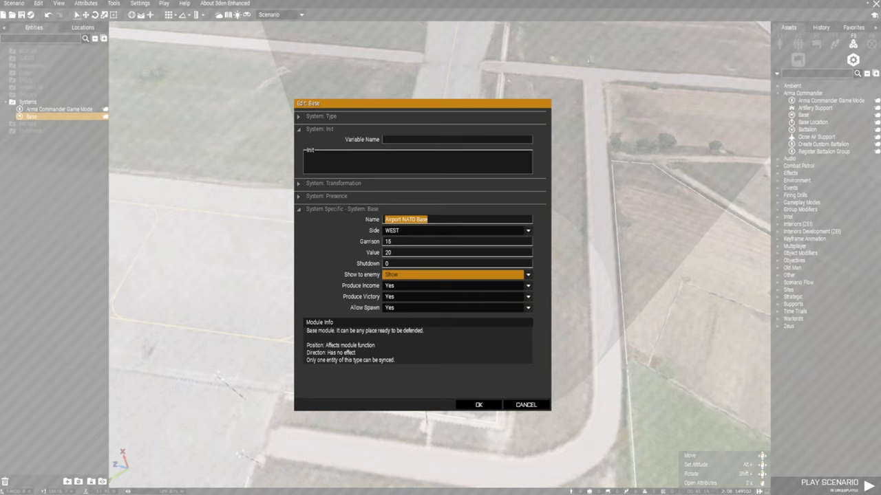
- Give the airport base the variable name NATO_Base and apply its attributes
{"action": "left_click", "coordinate": [419, 140]}
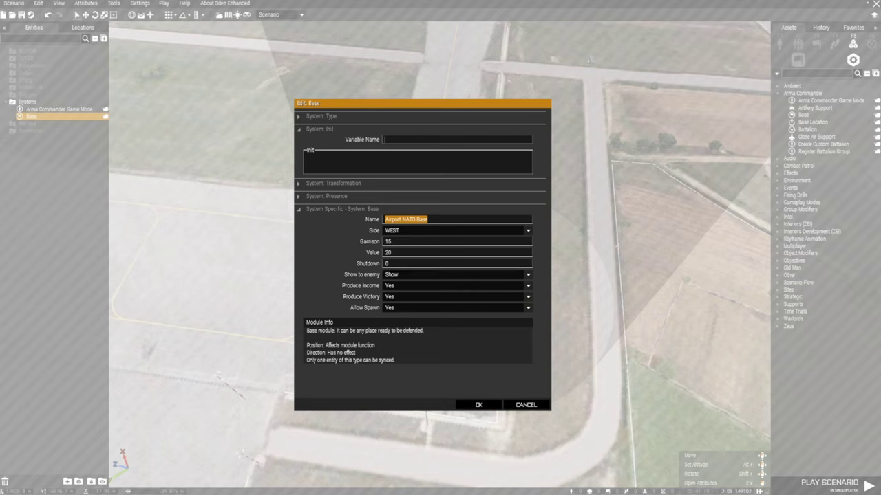
{"action": "type", "text": "NATO"}
{"action": "type", "text": "_Base"}
{"action": "left_click", "coordinate": [479, 404]}
{"action": "left_click", "coordinate": [558, 312]}
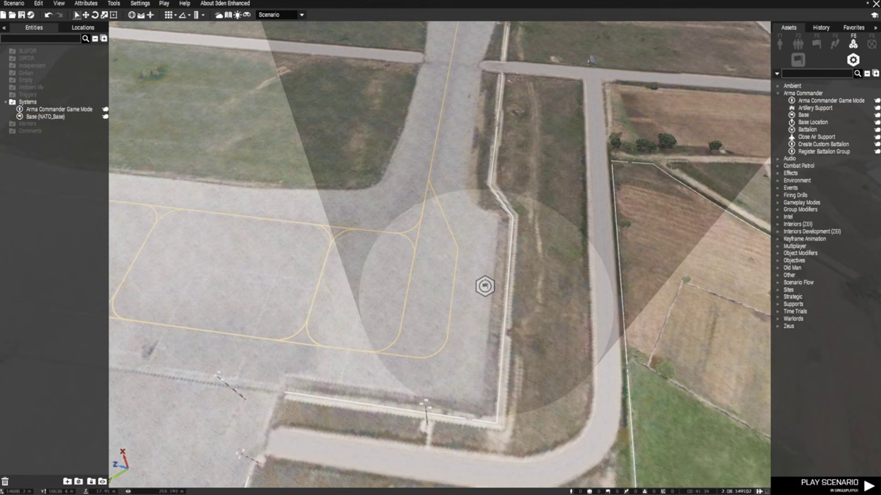
- Bring up the military compositions and nudge the NATO base module slightly inward on the apron, away from the perimeter fence
{"action": "right_click_drag", "start_coordinate": [440, 275], "coordinate": [468, 231]}
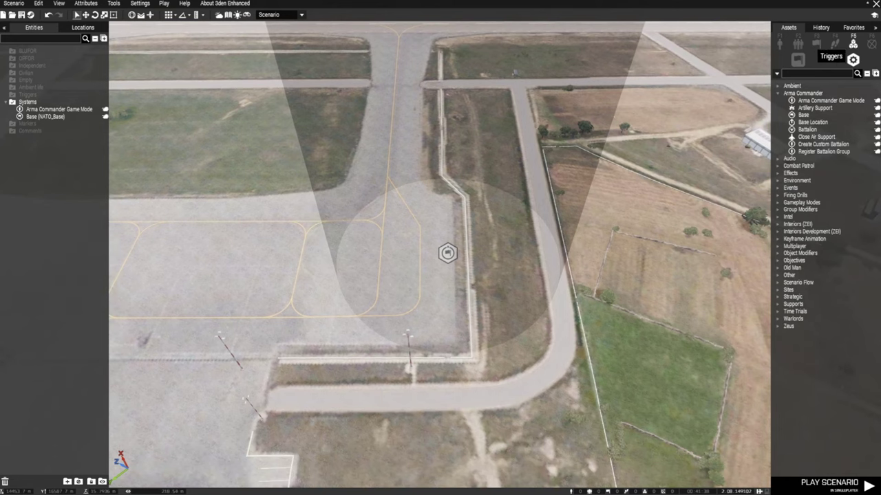
{"action": "left_click", "coordinate": [798, 45]}
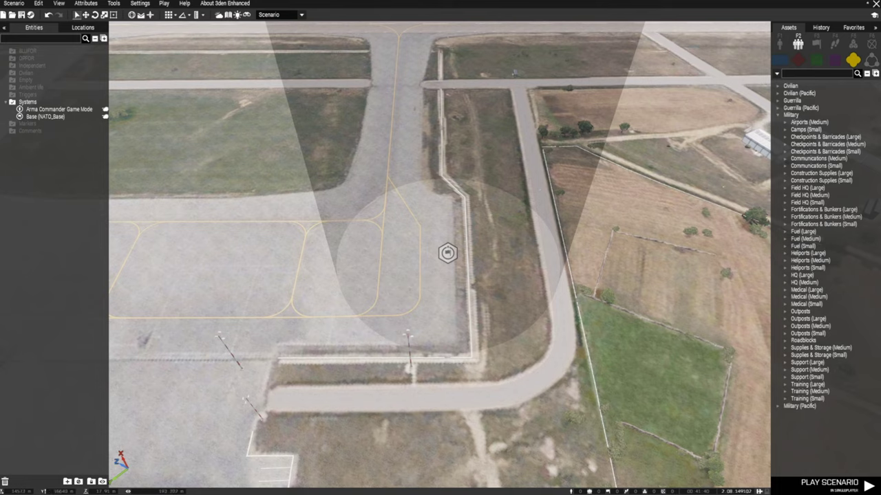
{"action": "scroll", "coordinate": [462, 188], "scroll_direction": "up", "scroll_amount": 2}
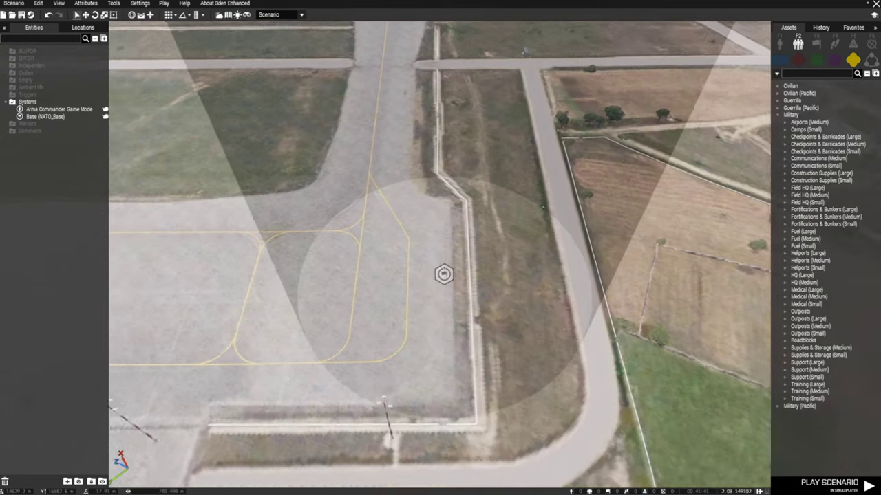
{"action": "scroll", "coordinate": [443, 172], "scroll_direction": "up", "scroll_amount": 5}
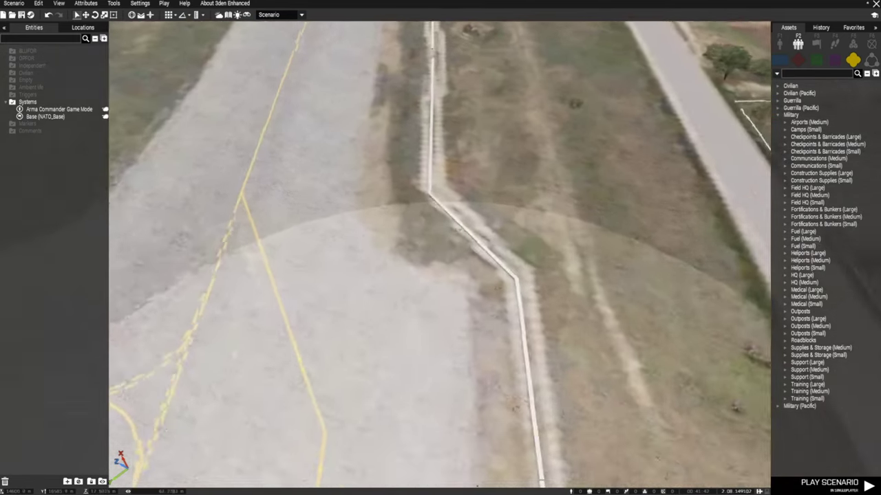
{"action": "key", "text": "s"}
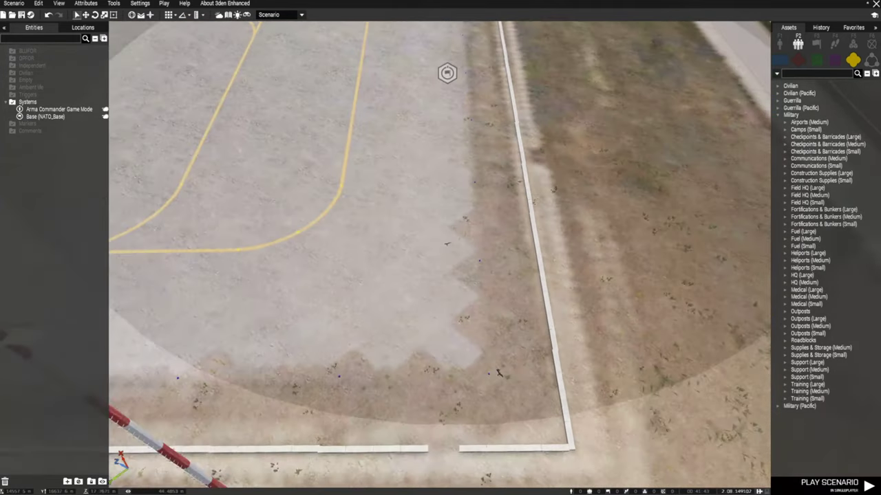
{"action": "scroll", "coordinate": [499, 372], "scroll_direction": "down", "scroll_amount": 5}
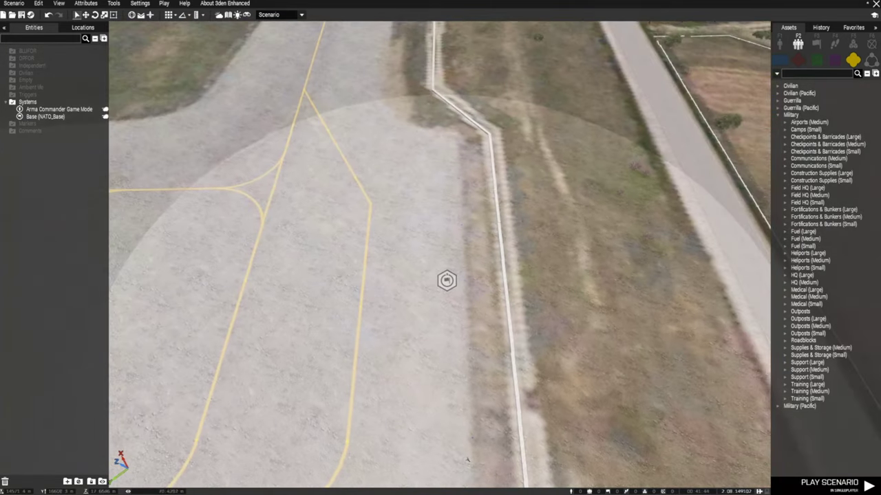
{"action": "key", "text": "s"}
{"action": "scroll", "coordinate": [440, 247], "scroll_direction": "down", "scroll_amount": 6}
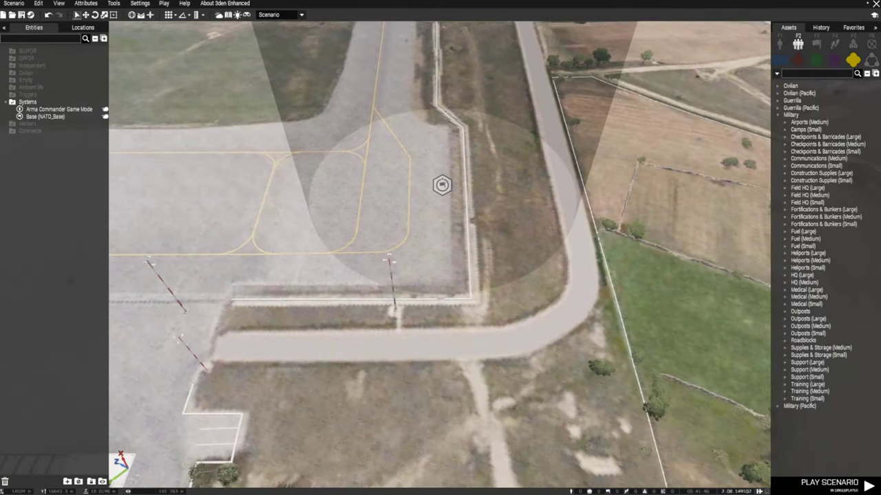
{"action": "key", "text": "w"}
{"action": "key", "text": "s"}
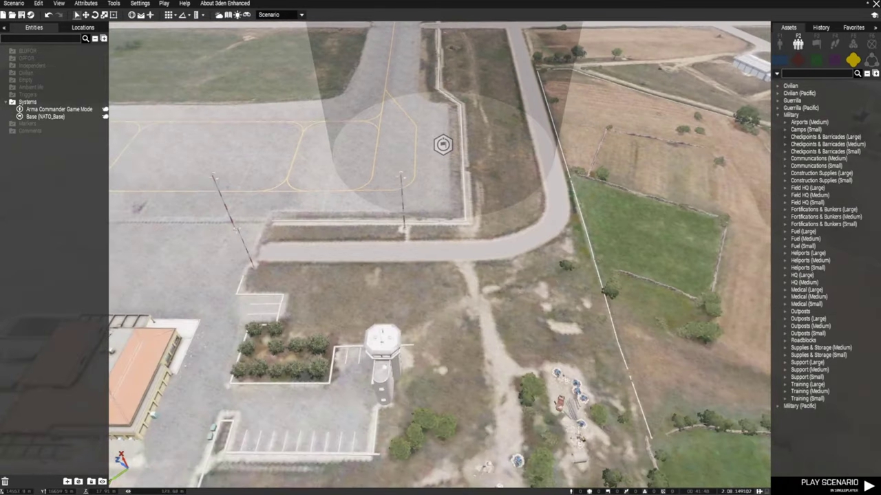
{"action": "mouse_move", "coordinate": [442, 144]}
{"action": "left_mouse_down"}
{"action": "mouse_move", "coordinate": [410, 139]}
{"action": "mouse_move", "coordinate": [532, 140]}
{"action": "mouse_move", "coordinate": [433, 150]}
{"action": "left_mouse_up"}
{"action": "key", "text": "w"}
{"action": "key", "text": "z"}
- Place the large Field HQ composition Cargo HQ [BLU] #2 on the apron around the NATO base module
{"action": "left_click", "coordinate": [785, 188]}
{"action": "key", "text": "w"}
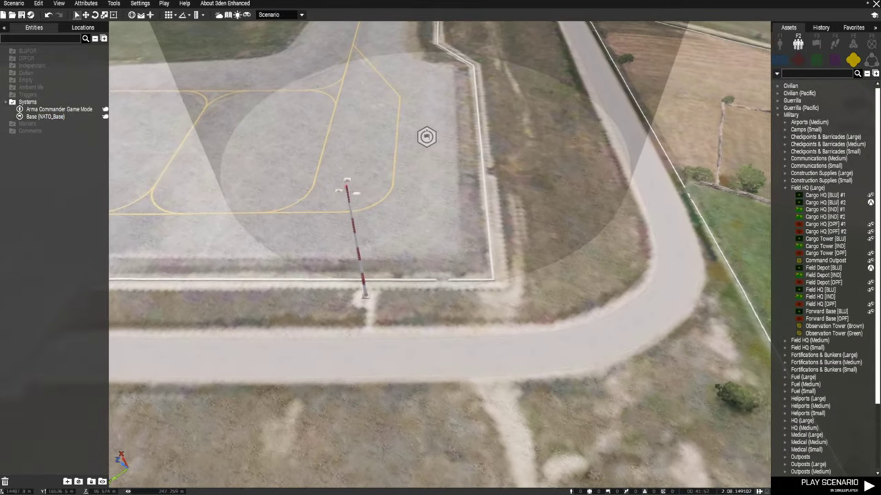
{"action": "key", "text": "s"}
{"action": "left_click", "coordinate": [825, 203]}
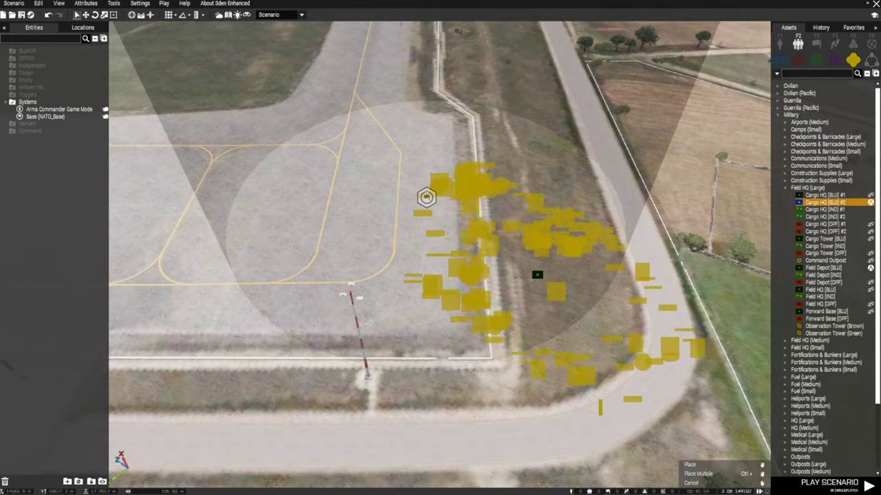
{"action": "left_click", "coordinate": [342, 294]}
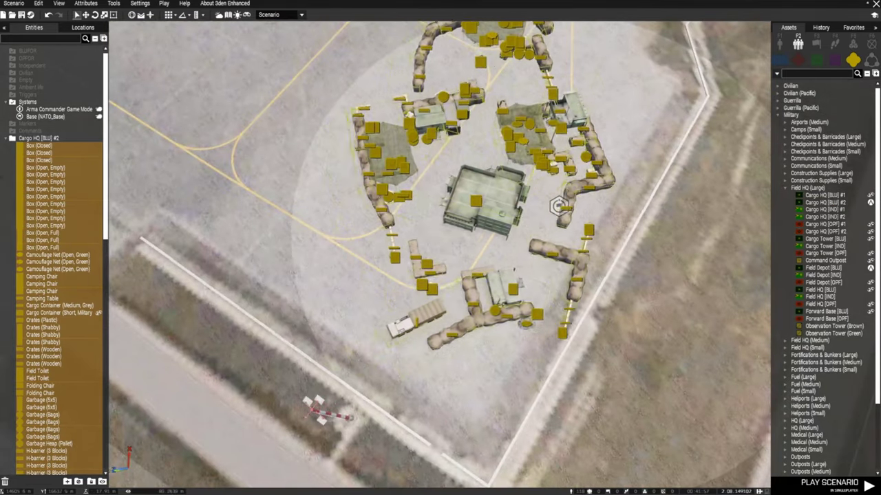
- Rotate and shift the Cargo HQ composition so it fits inside the fenced corner of the apron
{"action": "left_click_drag", "start_coordinate": [476, 200], "coordinate": [661, 154]}
{"action": "left_click_drag", "start_coordinate": [558, 205], "coordinate": [558, 205], "text": "shift"}
{"action": "left_click_drag", "start_coordinate": [540, 125], "coordinate": [557, 138]}
{"action": "key", "text": "d"}
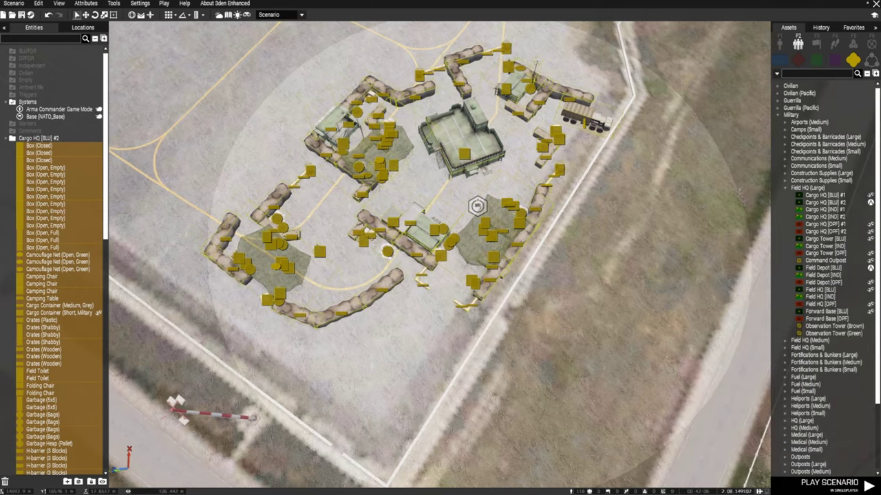
- Deselect the composition and examine the cargo HQ compound and the base module's place within it
{"action": "key", "text": "w"}
{"action": "scroll", "coordinate": [565, 158], "scroll_direction": "up", "scroll_amount": 2}
{"action": "left_click", "coordinate": [592, 189]}
{"action": "key", "text": "a"}
{"action": "key", "text": "w"}
{"action": "left_click_drag", "start_coordinate": [623, 136], "coordinate": [503, 374]}
{"action": "key", "text": "a"}
{"action": "key", "text": "d"}
{"action": "key", "text": "w"}
{"action": "key", "text": "d"}
{"action": "left_click", "coordinate": [550, 309]}
{"action": "key", "text": "s"}
{"action": "key", "text": "a"}
{"action": "right_click_drag", "start_coordinate": [454, 337], "coordinate": [454, 379]}
{"action": "scroll", "coordinate": [454, 335], "scroll_direction": "down", "scroll_amount": 5}
{"action": "left_click_drag", "start_coordinate": [481, 320], "coordinate": [436, 326]}
{"action": "scroll", "coordinate": [437, 326], "scroll_direction": "up", "scroll_amount": 4}
{"action": "scroll", "coordinate": [501, 256], "scroll_direction": "up", "scroll_amount": 5}
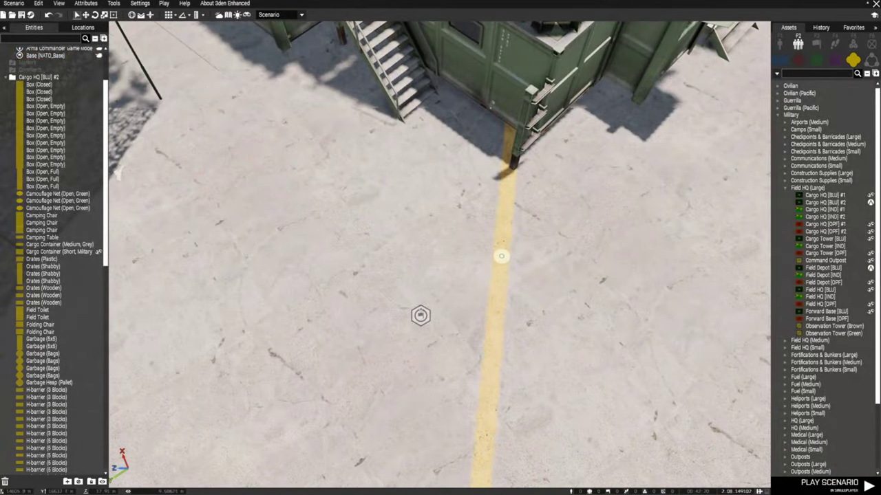
- Move the NATO base module onto the open ground beside the cargo HQ building
{"action": "left_click", "coordinate": [478, 130]}
{"action": "right_click_drag", "start_coordinate": [478, 131], "coordinate": [640, 303]}
{"action": "scroll", "coordinate": [491, 221], "scroll_direction": "down", "scroll_amount": 5}
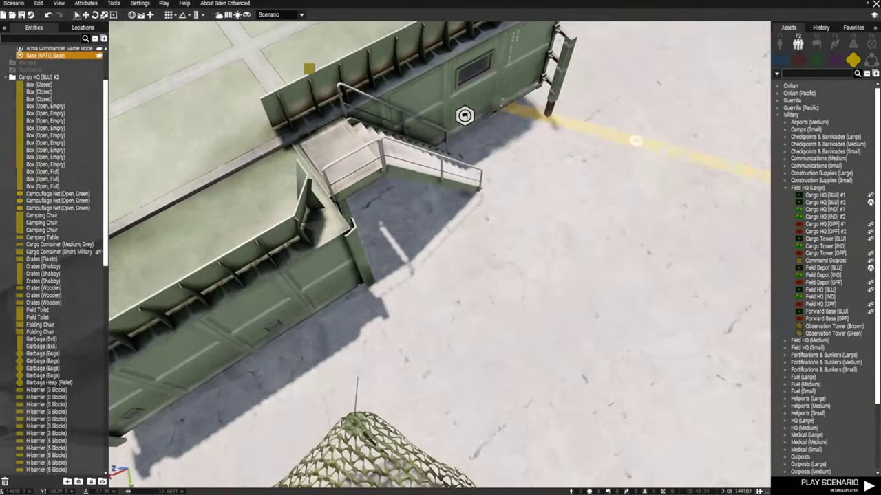
{"action": "left_click_drag", "start_coordinate": [464, 117], "coordinate": [471, 243]}
{"action": "key", "text": "d"}
{"action": "right_click_drag", "start_coordinate": [471, 244], "coordinate": [287, 225]}
{"action": "left_click", "coordinate": [295, 223]}
- Examine the compound's layout around the NATO base module from afar and close up
{"action": "scroll", "coordinate": [296, 224], "scroll_direction": "up", "scroll_amount": 5}
{"action": "scroll", "coordinate": [440, 255], "scroll_direction": "down", "scroll_amount": 5}
{"action": "scroll", "coordinate": [448, 250], "scroll_direction": "down", "scroll_amount": 10}
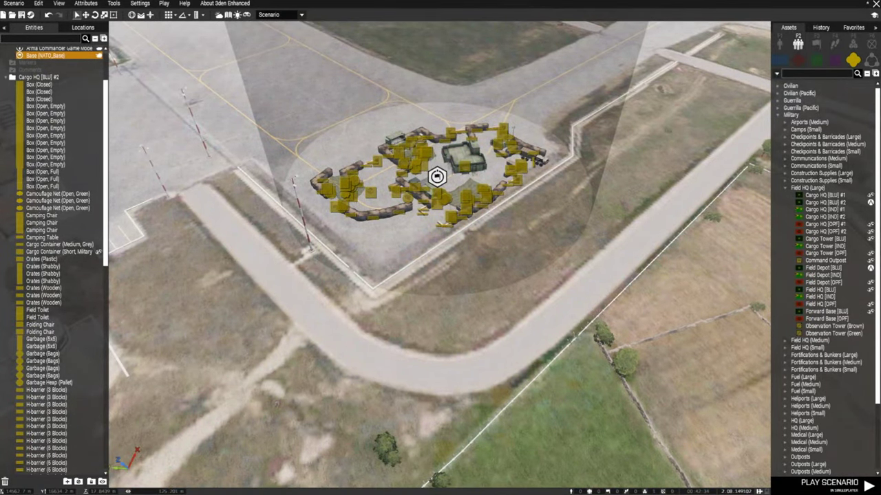
{"action": "scroll", "coordinate": [440, 282], "scroll_direction": "up", "scroll_amount": 10}
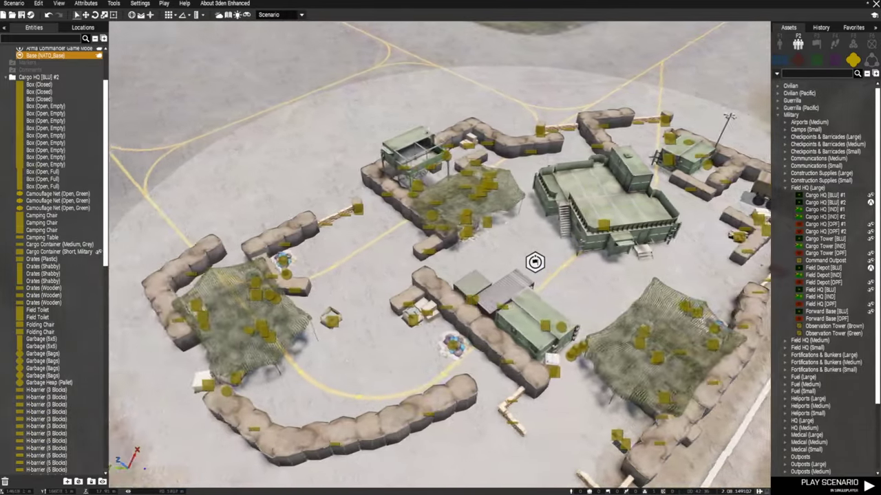
{"action": "scroll", "coordinate": [506, 240], "scroll_direction": "up", "scroll_amount": 5}
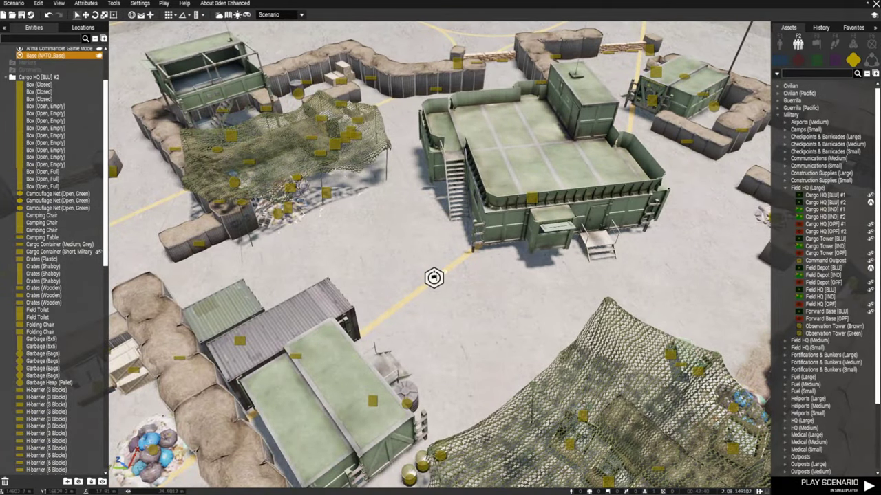
{"action": "scroll", "coordinate": [454, 293], "scroll_direction": "down", "scroll_amount": 8}
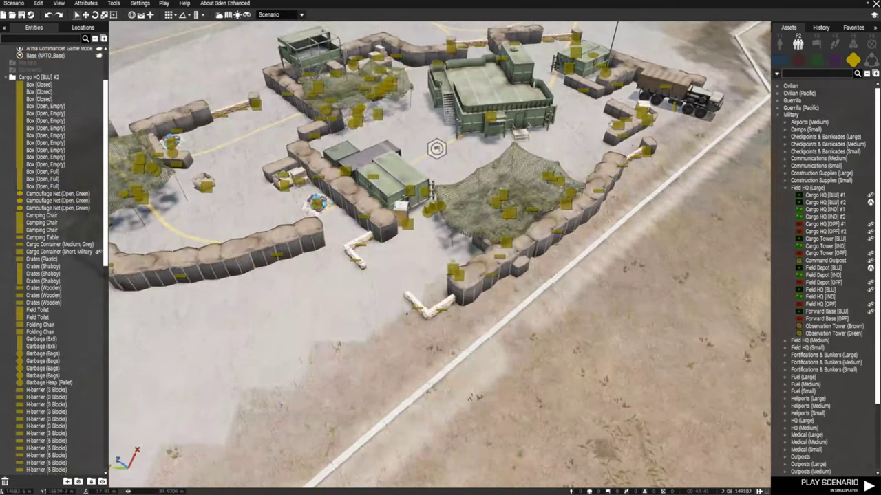
{"action": "right_click", "coordinate": [580, 279]}
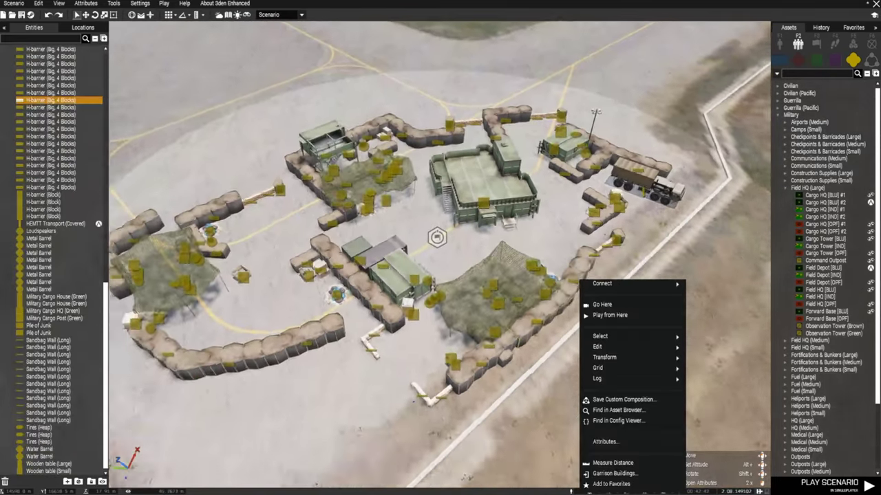
{"action": "key", "text": "w"}
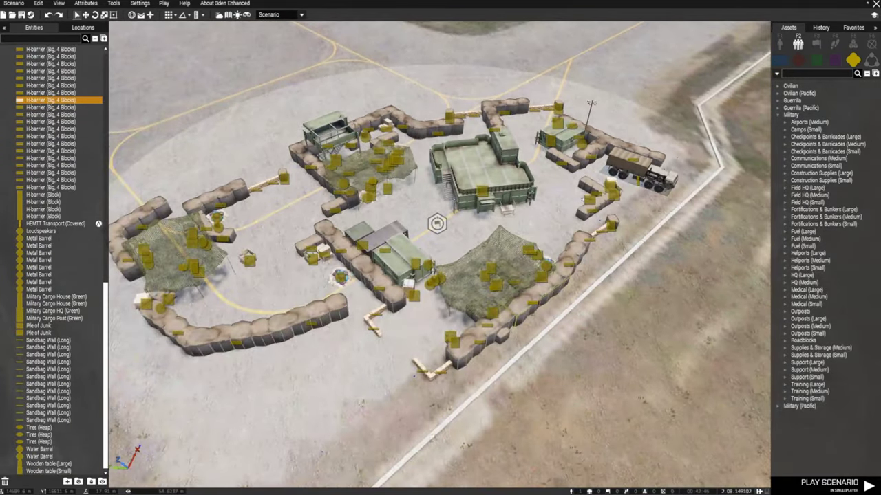
- Place a second Arma Commander Base module on the airfield's runway and accept its default attributes
{"action": "right_click_drag", "start_coordinate": [440, 255], "coordinate": [440, 234]}
{"action": "scroll", "coordinate": [440, 234], "scroll_direction": "down", "scroll_amount": 5}
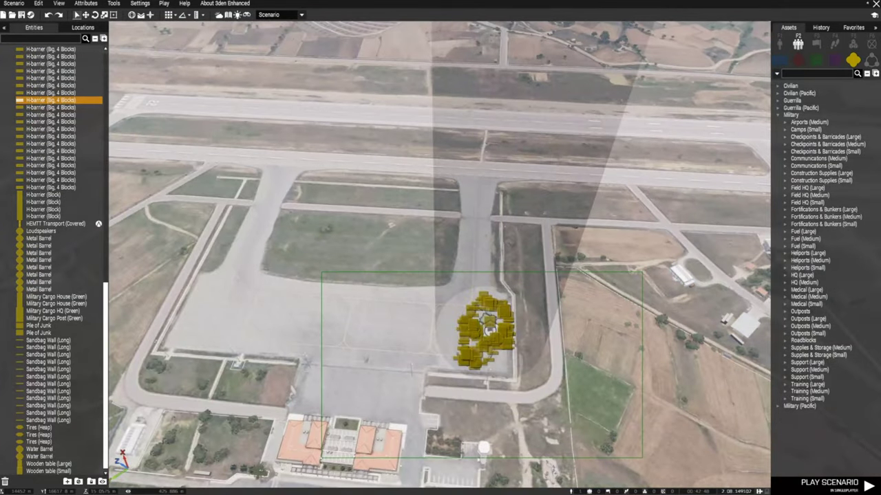
{"action": "left_click_drag", "start_coordinate": [642, 458], "coordinate": [642, 458]}
{"action": "key", "text": "d"}
{"action": "left_click_drag", "start_coordinate": [487, 323], "coordinate": [558, 342]}
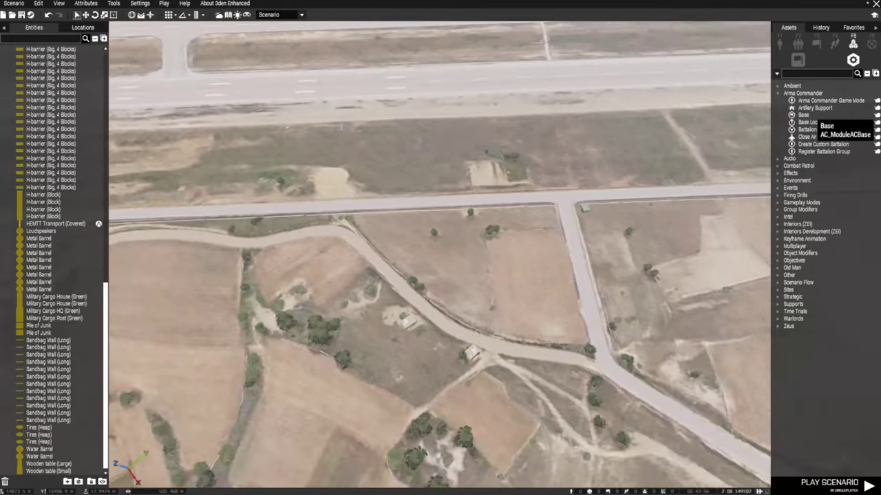
{"action": "left_click", "coordinate": [803, 114]}
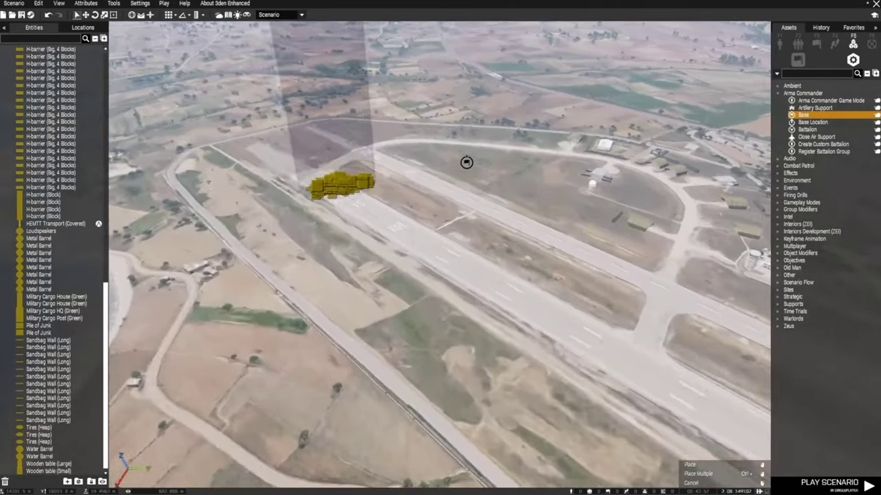
{"action": "left_click", "coordinate": [479, 158]}
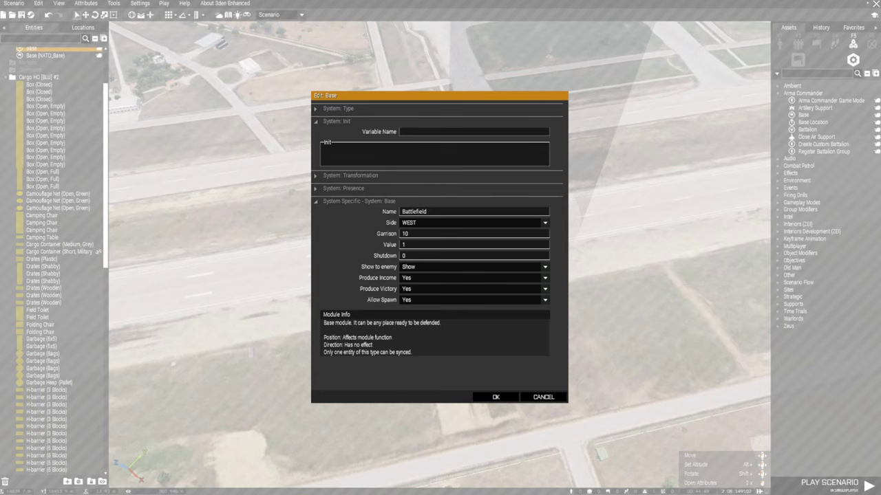
{"action": "left_click", "coordinate": [495, 397]}
- Examine the island map around the airfield, Koroni, Lakka and Stavros, and return to the base on the runway
{"action": "key", "text": "m"}
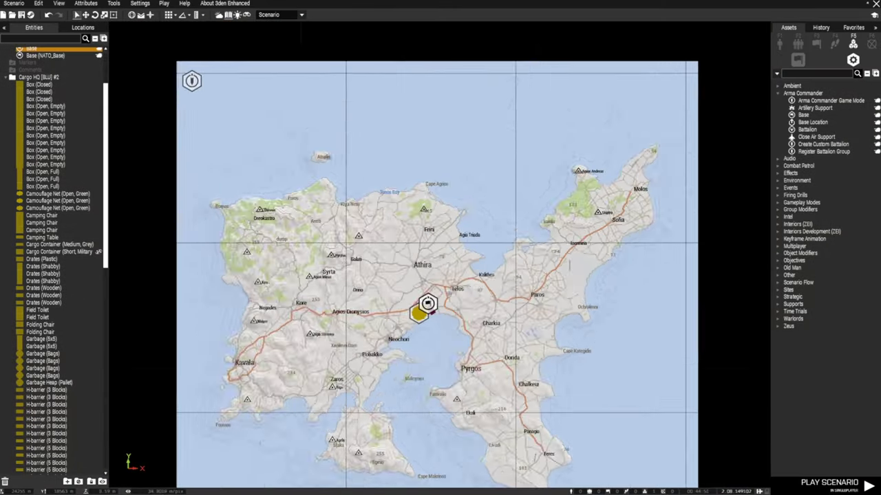
{"action": "scroll", "coordinate": [589, 267], "scroll_direction": "up", "scroll_amount": 1}
{"action": "scroll", "coordinate": [350, 279], "scroll_direction": "up", "scroll_amount": 4}
{"action": "right_click_drag", "start_coordinate": [351, 268], "coordinate": [578, 202]}
{"action": "scroll", "coordinate": [578, 201], "scroll_direction": "down", "scroll_amount": 2}
{"action": "scroll", "coordinate": [526, 229], "scroll_direction": "up", "scroll_amount": 5}
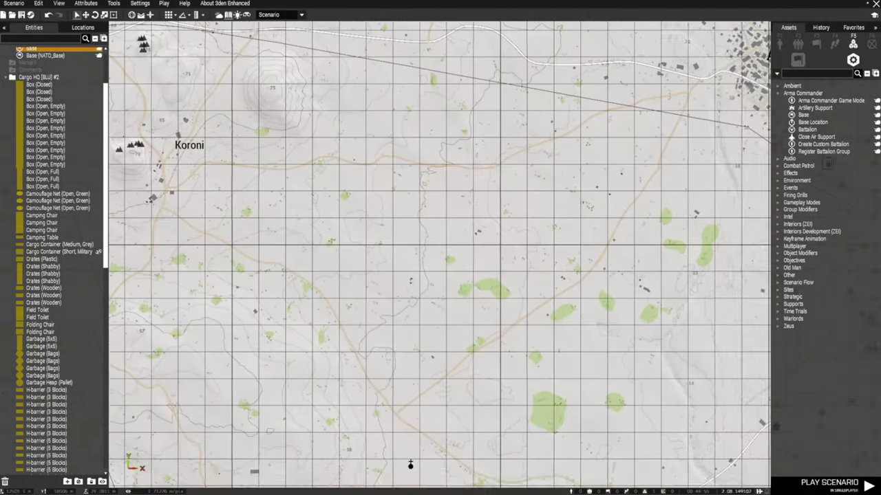
{"action": "scroll", "coordinate": [345, 205], "scroll_direction": "down", "scroll_amount": 3}
{"action": "right_click_drag", "start_coordinate": [385, 330], "coordinate": [495, 170]}
{"action": "scroll", "coordinate": [509, 181], "scroll_direction": "up", "scroll_amount": 3}
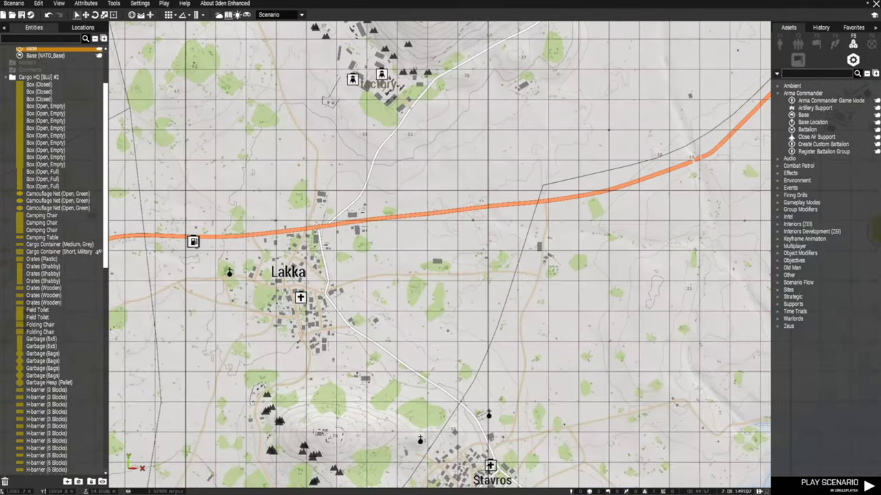
{"action": "middle_click", "coordinate": [537, 211]}
{"action": "key", "text": "m"}
{"action": "right_click_drag", "start_coordinate": [537, 211], "coordinate": [429, 332]}
{"action": "key", "text": "m"}
{"action": "scroll", "coordinate": [435, 256], "scroll_direction": "down", "scroll_amount": 5}
{"action": "middle_click", "coordinate": [562, 303]}
{"action": "key", "text": "m"}
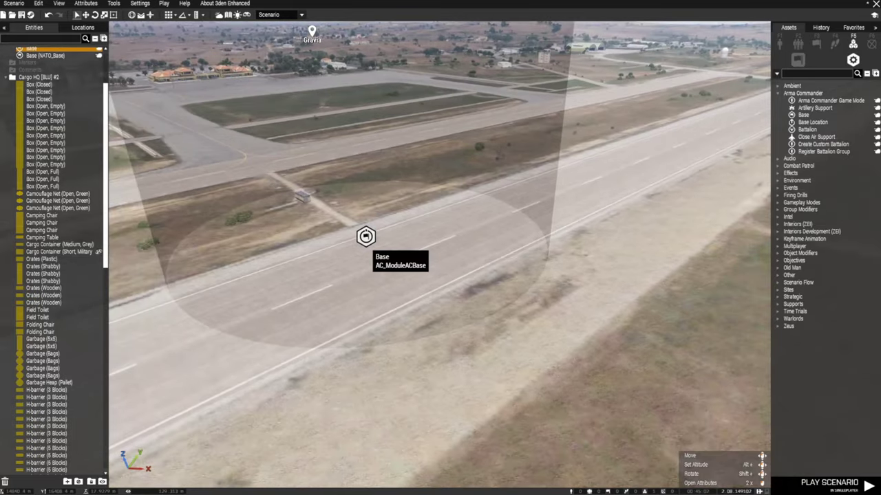
- Configure the second runway base with the name Battlefield, side EMPTY, garrison 15 and value 20
{"action": "double_click", "coordinate": [363, 236]}
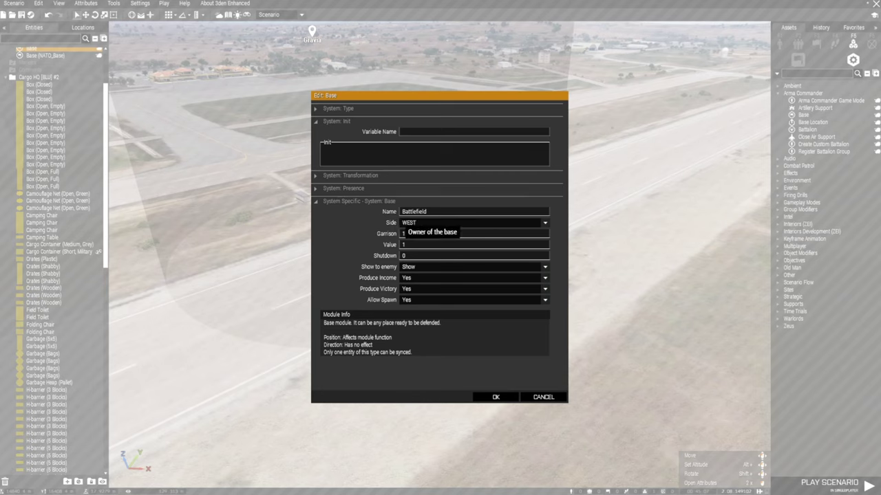
{"action": "left_click", "coordinate": [474, 223]}
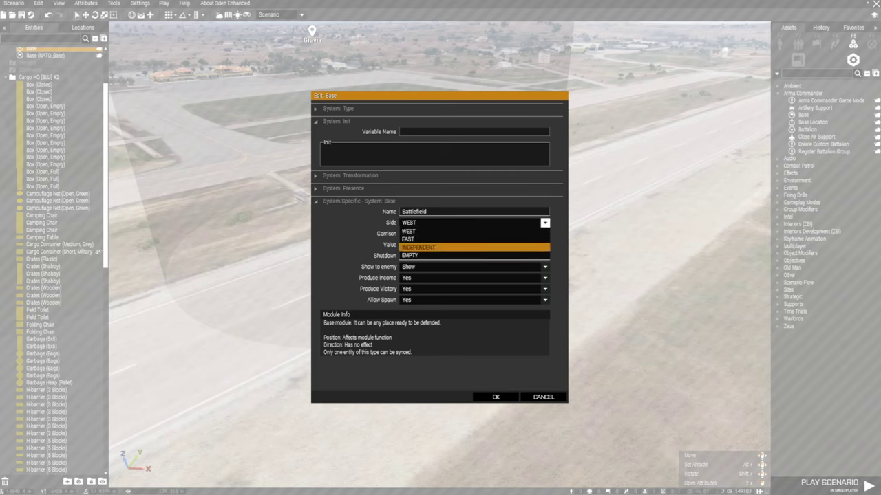
{"action": "left_click", "coordinate": [474, 255]}
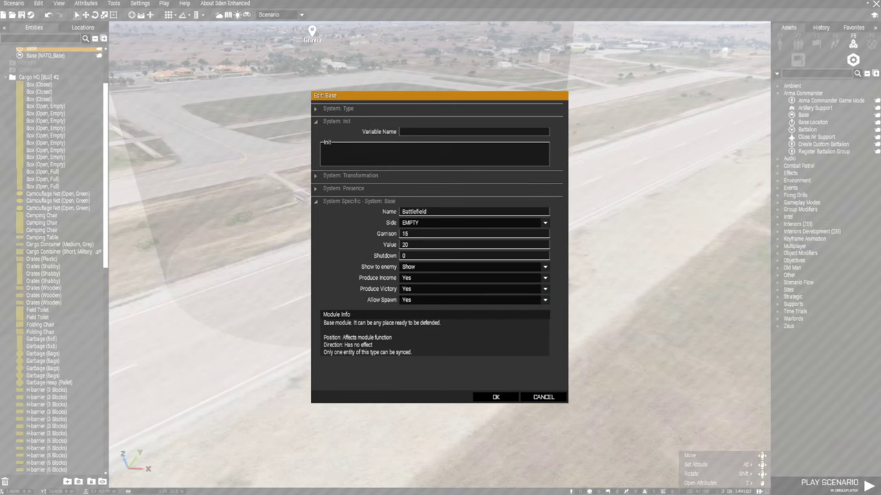
{"action": "left_click", "coordinate": [495, 397]}
- Copy the Battlefield base's name into its variable name and accept the attributes
{"action": "double_click", "coordinate": [364, 236]}
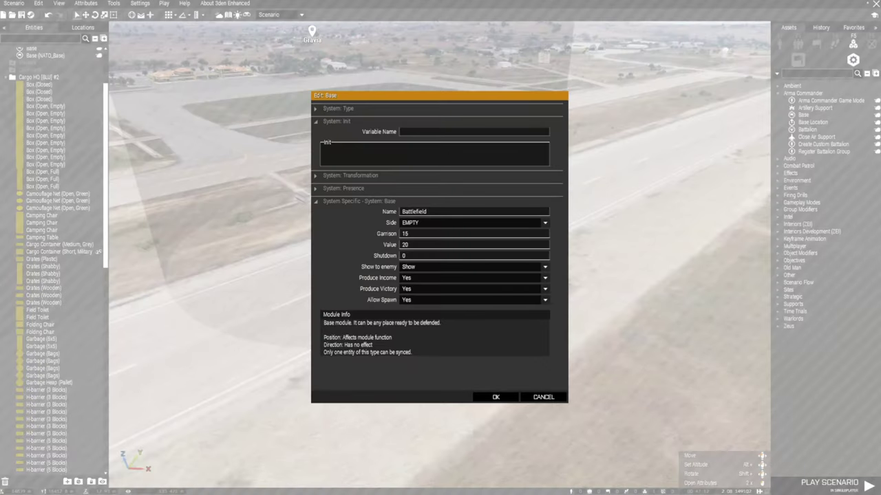
{"action": "left_click_drag", "start_coordinate": [429, 212], "coordinate": [383, 211]}
{"action": "key", "text": "ctrl+c"}
{"action": "left_click", "coordinate": [427, 131]}
{"action": "key", "text": "ctrl+v"}
{"action": "left_click", "coordinate": [495, 397]}
- Place the civilian medium composition CBRN Crater Site (Construction) on the runway around the Battlefield base module
{"action": "right_click_drag", "start_coordinate": [495, 397], "coordinate": [413, 397]}
{"action": "key", "text": "F2"}
{"action": "scroll", "coordinate": [440, 248], "scroll_direction": "up", "scroll_amount": 5}
{"action": "right_click_drag", "start_coordinate": [440, 247], "coordinate": [502, 288]}
{"action": "scroll", "coordinate": [440, 247], "scroll_direction": "down", "scroll_amount": 4}
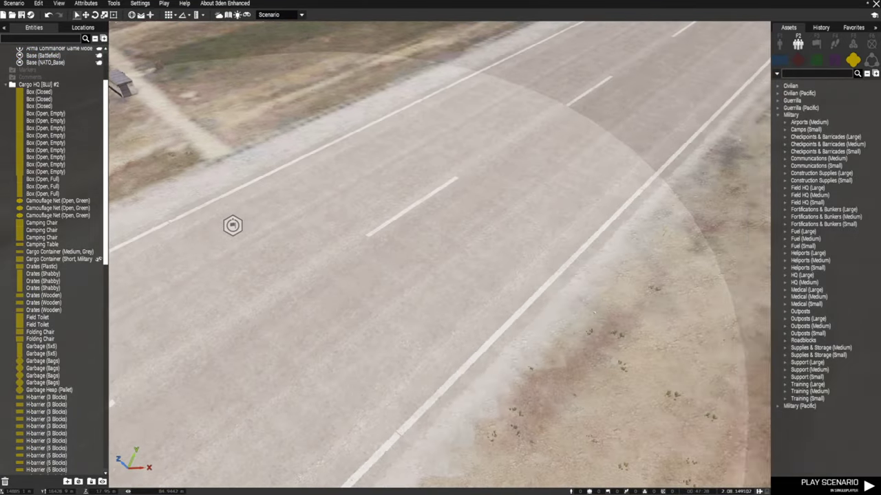
{"action": "left_click", "coordinate": [777, 86]}
{"action": "left_click", "coordinate": [785, 166]}
{"action": "left_click", "coordinate": [831, 180]}
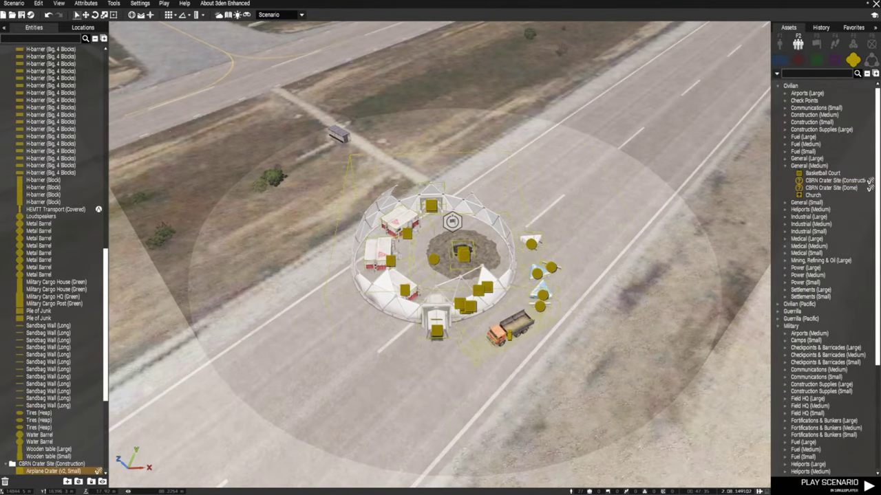
{"action": "key", "text": "w"}
{"action": "key", "text": "s"}
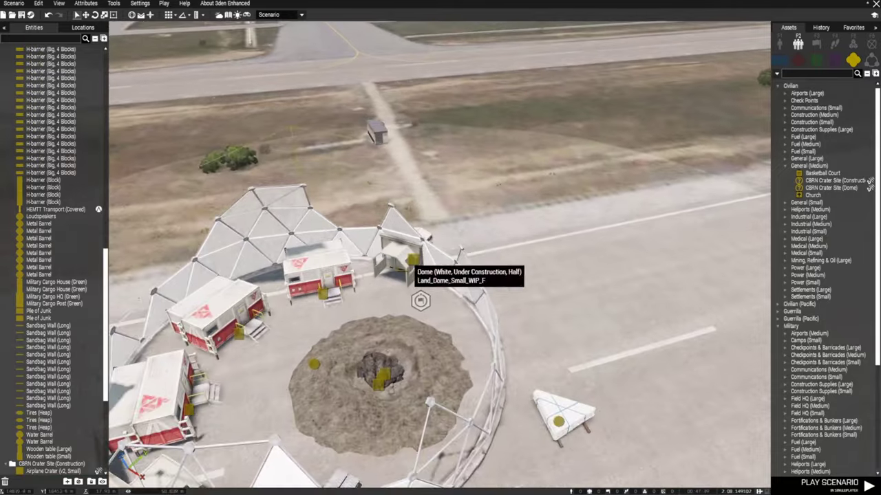
{"action": "scroll", "coordinate": [413, 271], "scroll_direction": "down", "scroll_amount": 6}
{"action": "right_click_drag", "start_coordinate": [412, 272], "coordinate": [591, 213]}
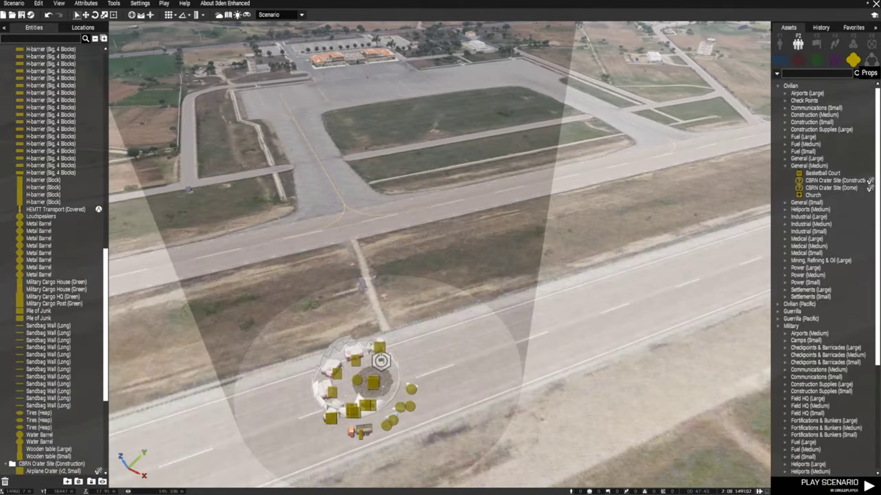
- Place a third Arma Commander Base module at the 22 L end of the runway
{"action": "key", "text": "d"}
{"action": "key", "text": "F5"}
{"action": "key", "text": "w"}
{"action": "left_click", "coordinate": [803, 115]}
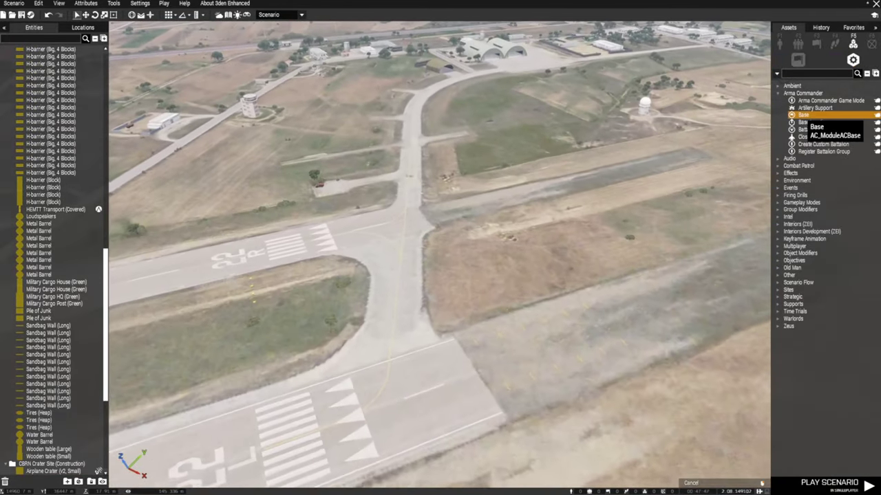
{"action": "right_click_drag", "start_coordinate": [715, 131], "coordinate": [478, 247]}
{"action": "key", "text": "s"}
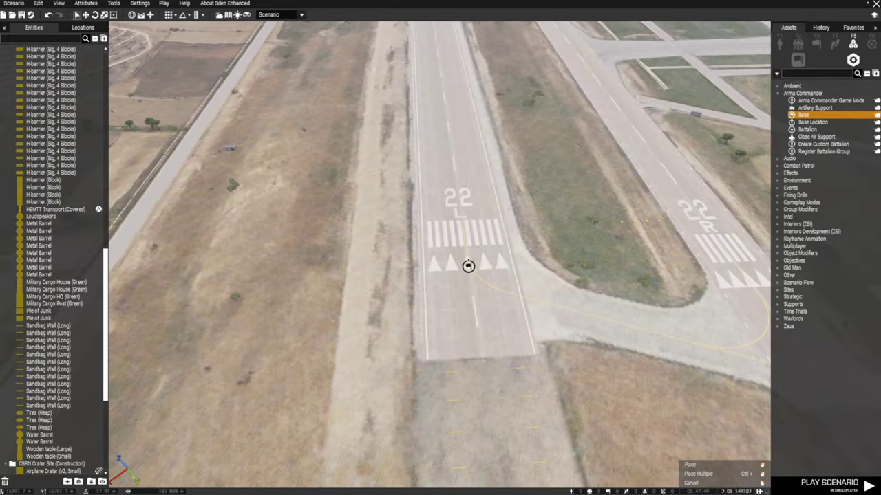
{"action": "left_click", "coordinate": [468, 266]}
- Give the new base the variable name CSAT_Base and the name CSAT Base, and assign it to side EAST
{"action": "double_click", "coordinate": [469, 270]}
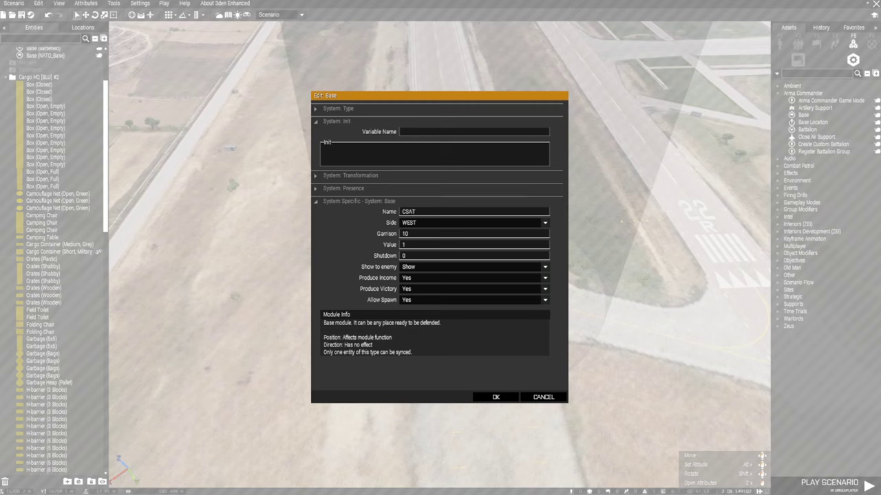
{"action": "type", "text": "CSAT_Base"}
{"action": "left_click", "coordinate": [412, 223]}
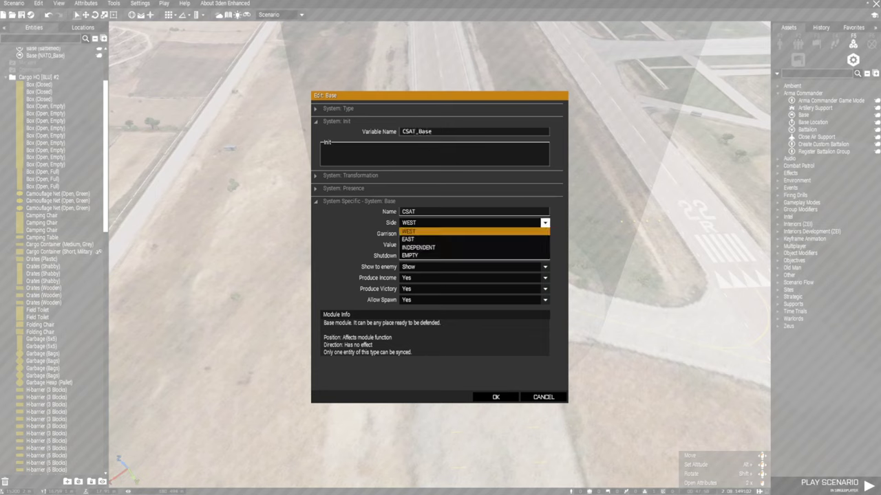
{"action": "left_click", "coordinate": [407, 240]}
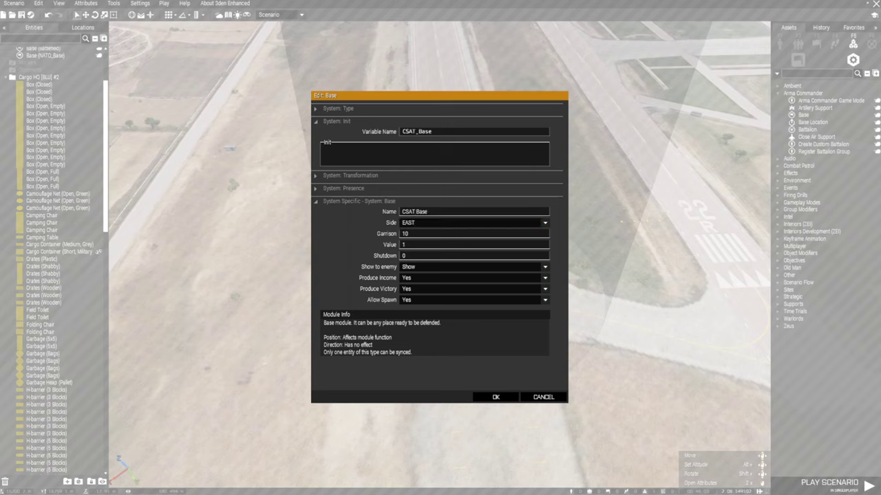
{"action": "left_click", "coordinate": [496, 397]}
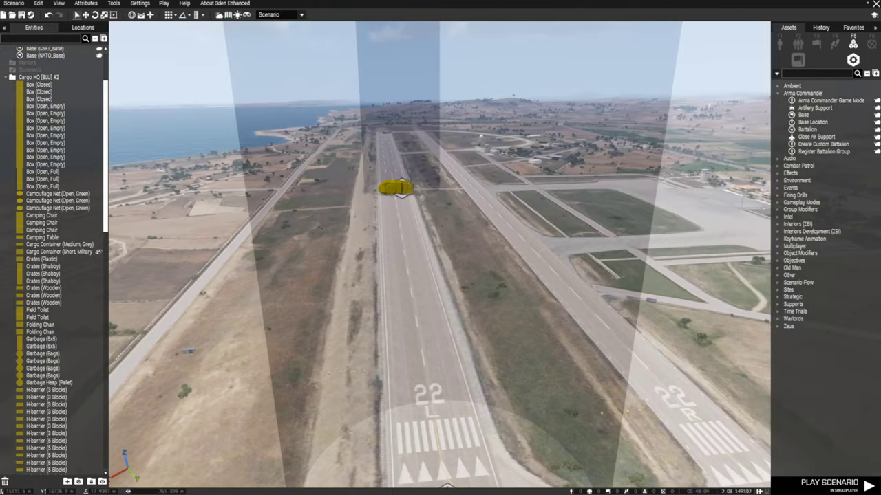
- Examine the runway from the CSAT base to the NATO compound at the opposite end and back
{"action": "key", "text": "w"}
{"action": "scroll", "coordinate": [413, 272], "scroll_direction": "up", "scroll_amount": 8}
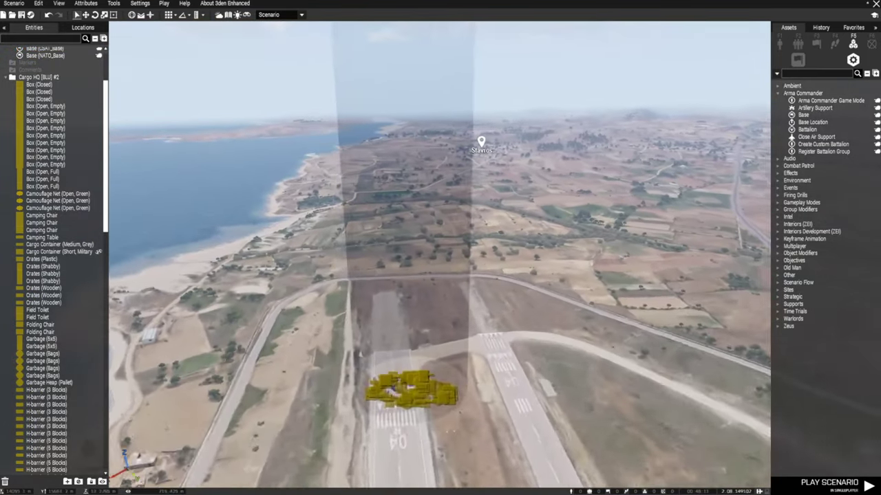
{"action": "key", "text": "w"}
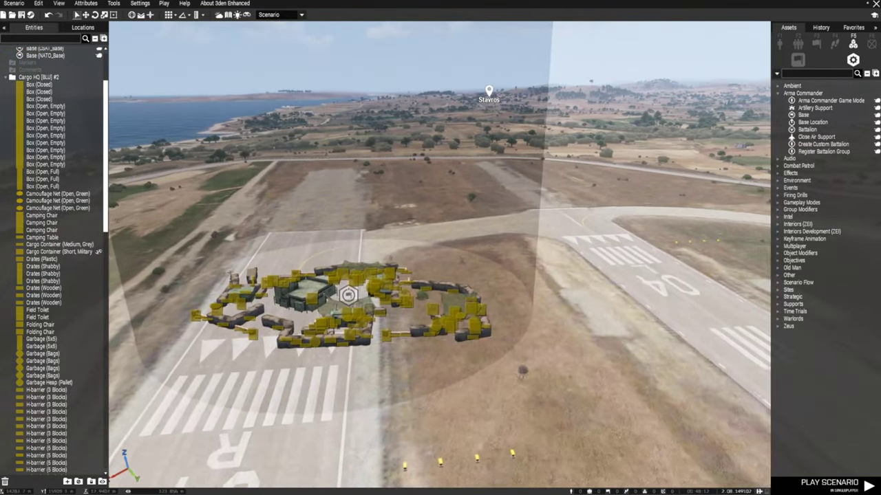
{"action": "right_click_drag", "start_coordinate": [413, 271], "coordinate": [602, 272]}
{"action": "key", "text": "w"}
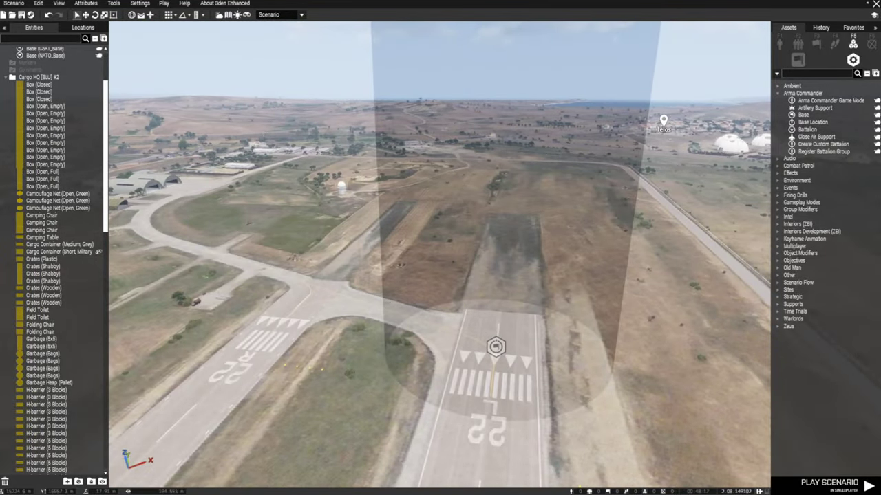
{"action": "key", "text": "w"}
{"action": "right_click_drag", "start_coordinate": [481, 275], "coordinate": [317, 310]}
{"action": "right_click_drag", "start_coordinate": [569, 323], "coordinate": [533, 460]}
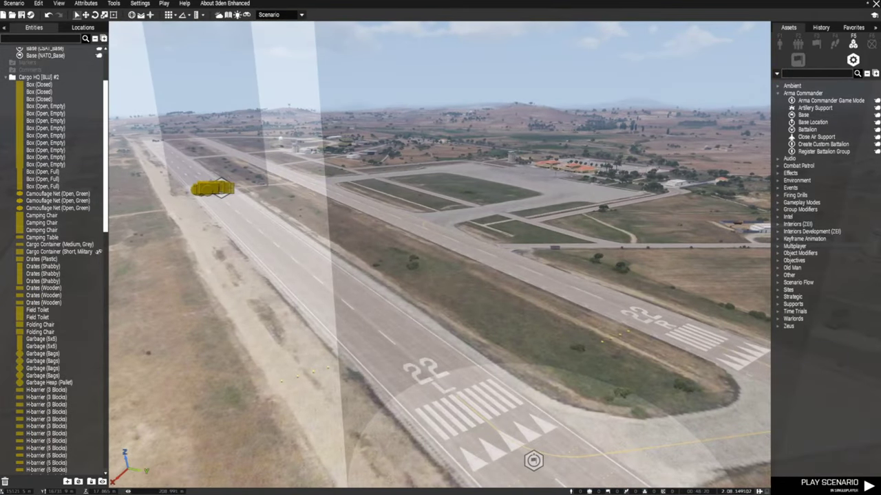
- Set the CSAT base's garrison to 15 and its value to 10
{"action": "key", "text": "d"}
{"action": "key", "text": "z"}
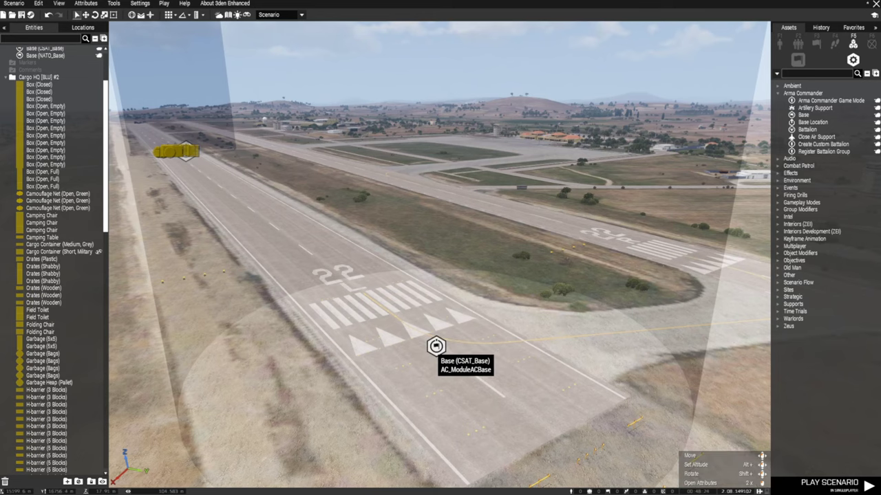
{"action": "double_click", "coordinate": [436, 346]}
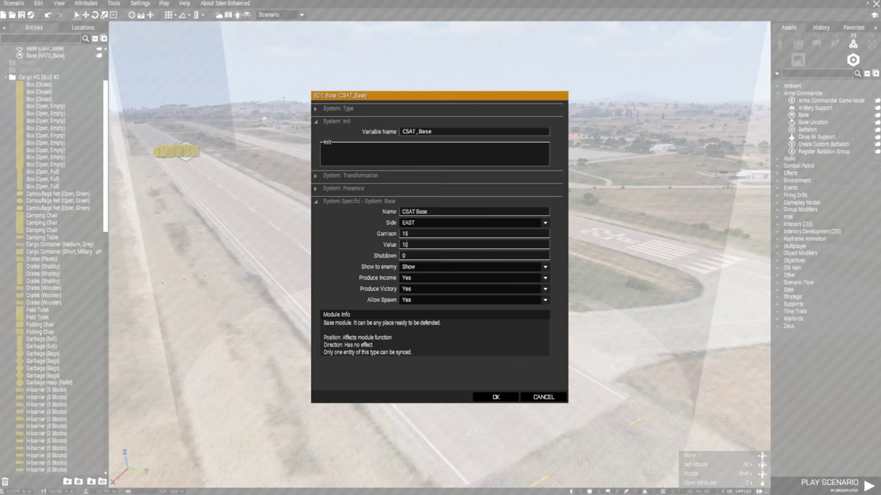
{"action": "left_click", "coordinate": [496, 397]}
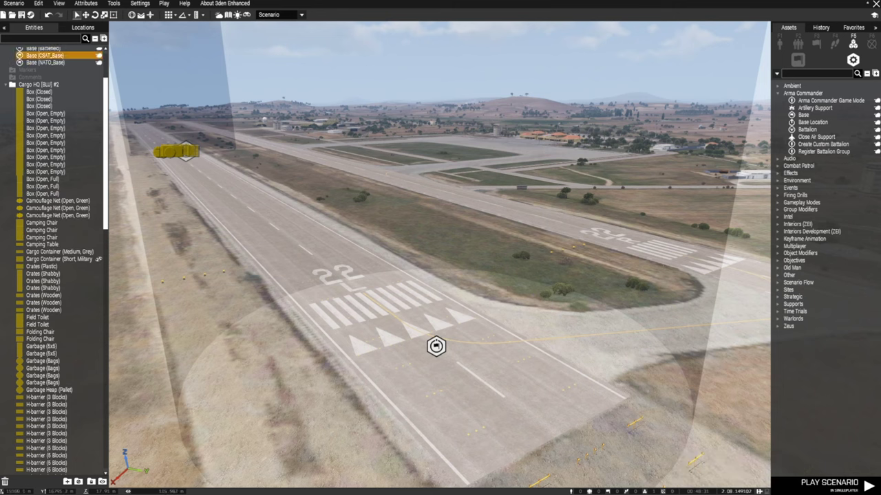
- Place the large field HQ composition Cargo HQ [OPF] #1 around the CSAT base module and rotate it on the runway
{"action": "left_click", "coordinate": [797, 45]}
{"action": "left_click", "coordinate": [785, 165]}
{"action": "left_click", "coordinate": [778, 86]}
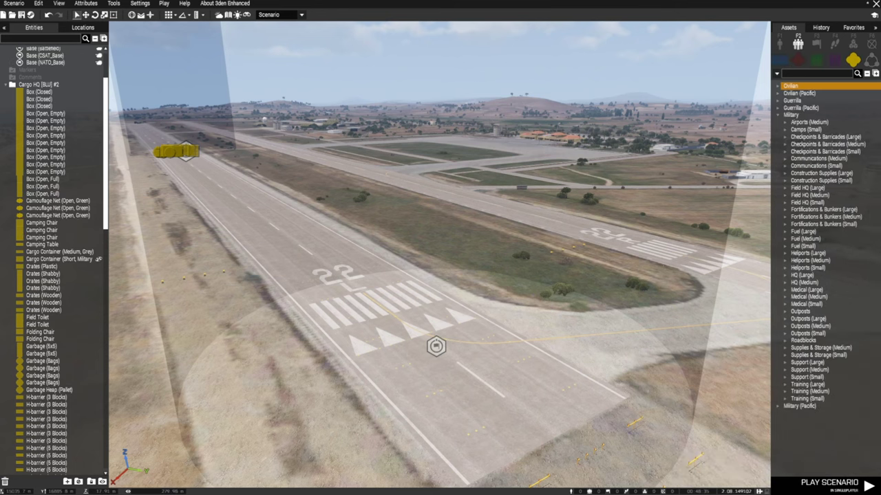
{"action": "right_click_drag", "start_coordinate": [482, 207], "coordinate": [406, 303]}
{"action": "left_click", "coordinate": [785, 188]}
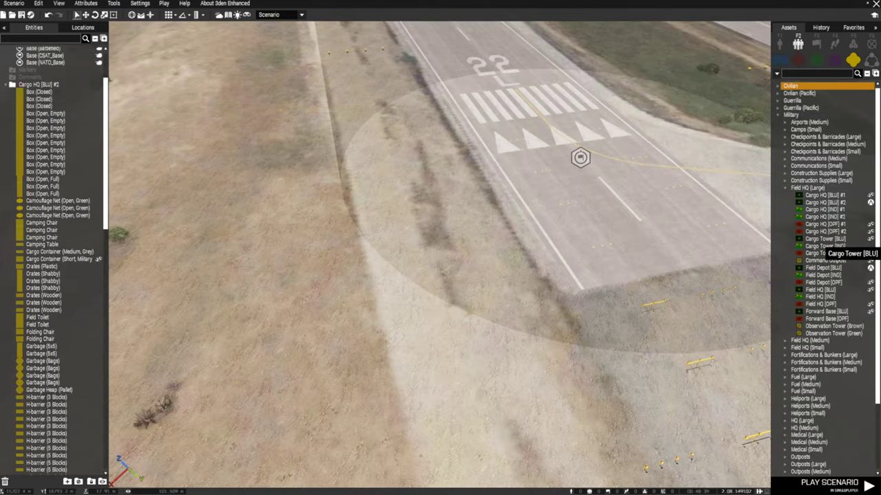
{"action": "left_click", "coordinate": [825, 225]}
{"action": "left_click", "coordinate": [609, 181]}
{"action": "key", "text": "w"}
{"action": "left_click_drag", "start_coordinate": [565, 349], "coordinate": [407, 337], "text": "shift"}
{"action": "scroll", "coordinate": [506, 284], "scroll_direction": "up", "scroll_amount": 2}
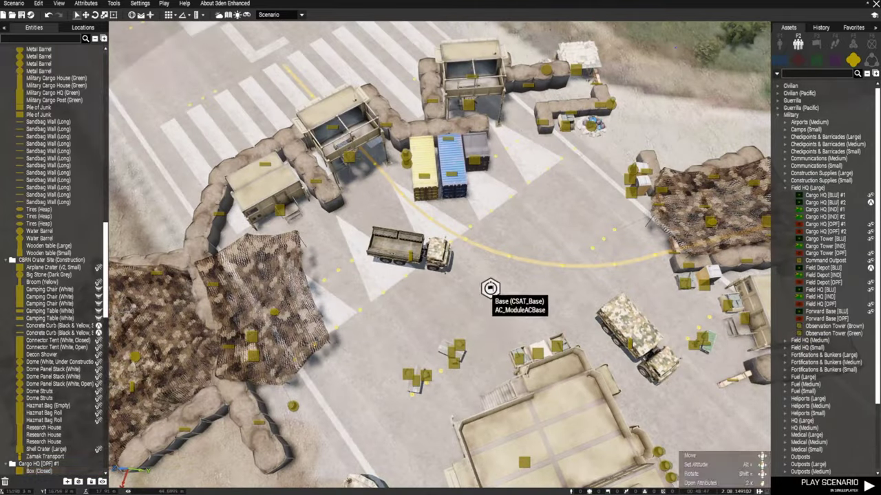
{"action": "left_click", "coordinate": [489, 287]}
- Place a BLUFOR NATO infantry Fire Team on the runway just outside the NATO HQ compound
{"action": "scroll", "coordinate": [528, 251], "scroll_direction": "down", "scroll_amount": 10}
{"action": "key", "text": "w"}
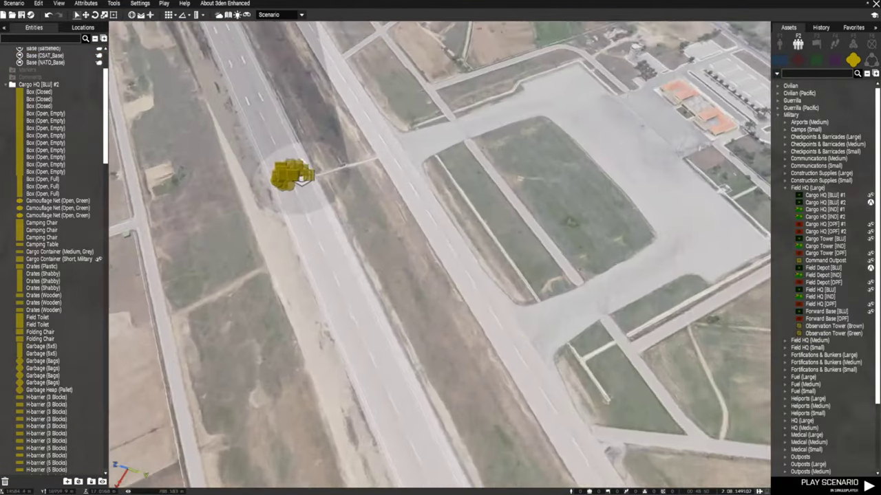
{"action": "left_click", "coordinate": [867, 73]}
{"action": "key", "text": "w"}
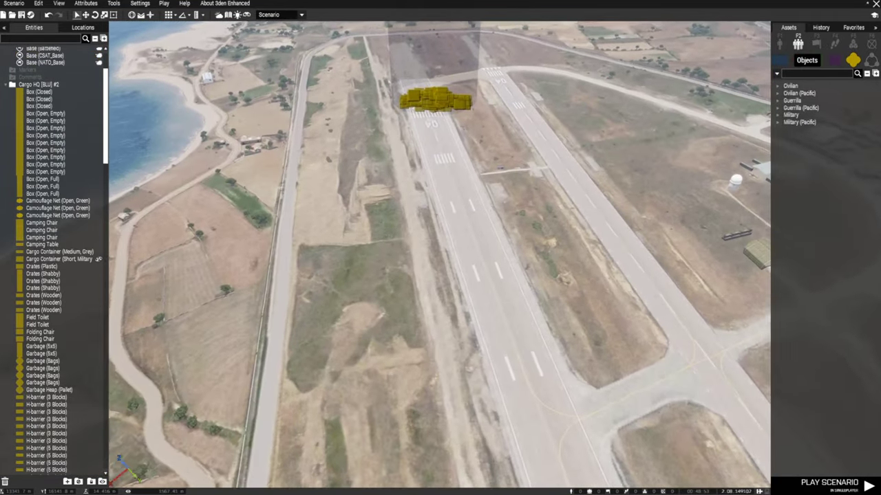
{"action": "left_click", "coordinate": [779, 60]}
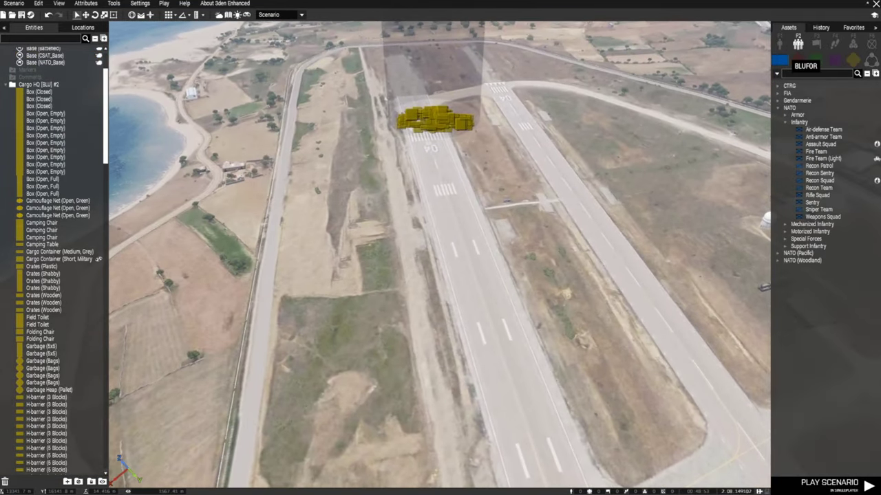
{"action": "key", "text": "w"}
{"action": "scroll", "coordinate": [440, 251], "scroll_direction": "up", "scroll_amount": 5}
{"action": "key", "text": "w"}
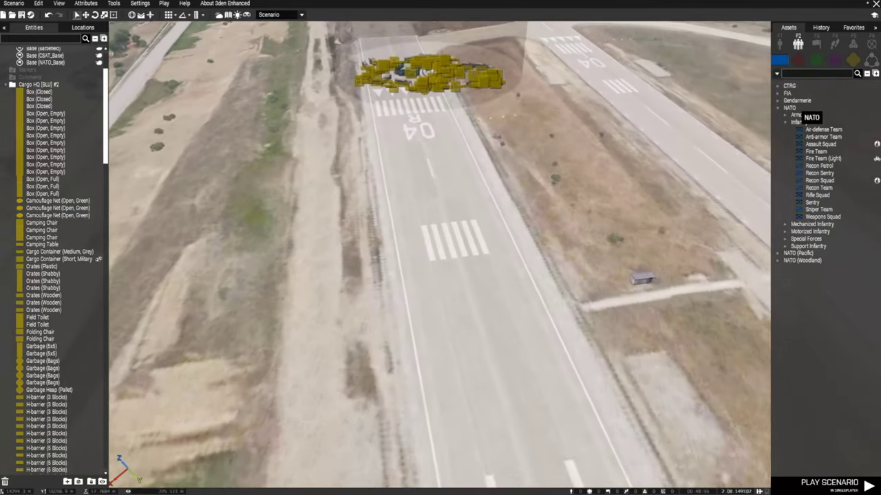
{"action": "scroll", "coordinate": [440, 251], "scroll_direction": "up", "scroll_amount": 5}
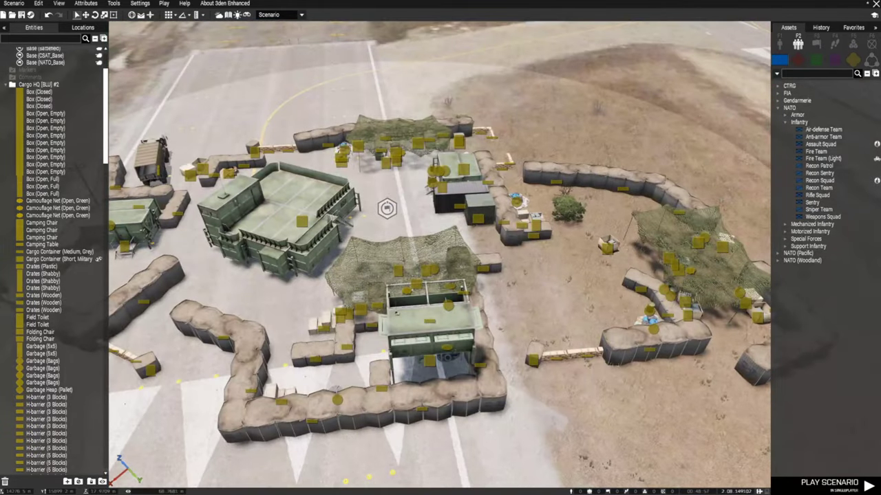
{"action": "key", "text": "w"}
{"action": "right_click_drag", "start_coordinate": [440, 251], "coordinate": [818, 152]}
{"action": "left_click", "coordinate": [818, 153]}
{"action": "key", "text": "s"}
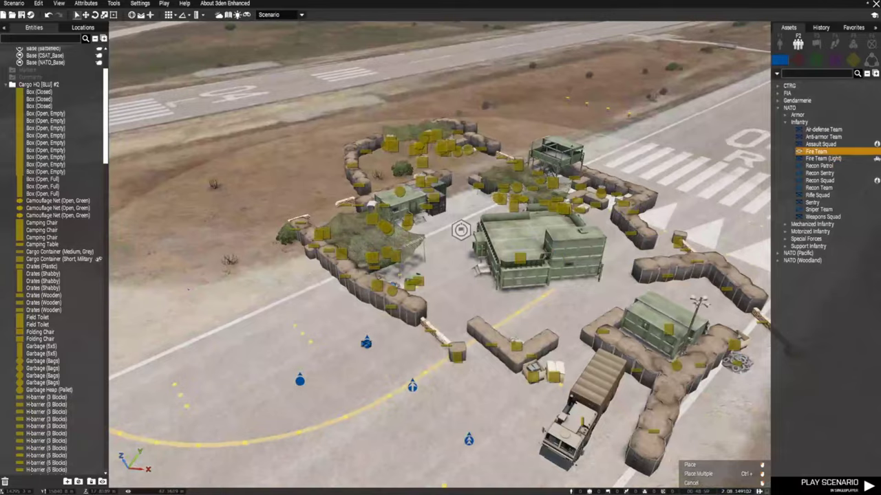
{"action": "right_click_drag", "start_coordinate": [367, 342], "coordinate": [438, 341]}
{"action": "left_click", "coordinate": [490, 260]}
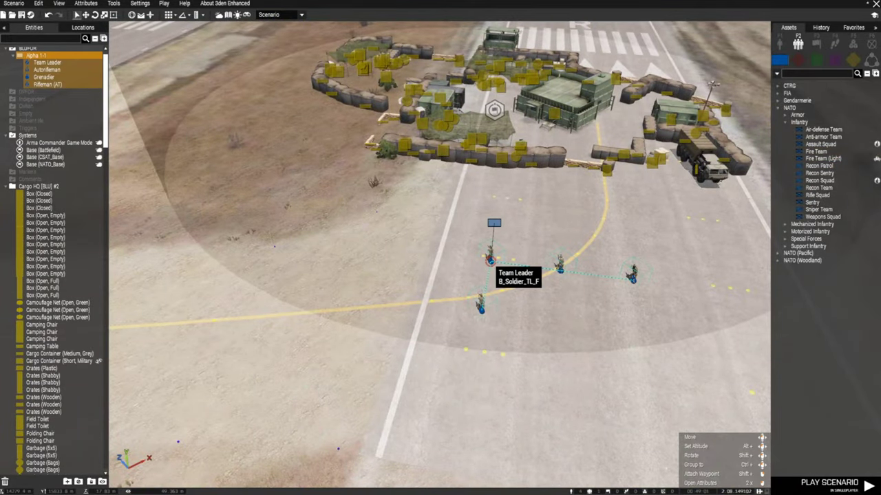
- Move the fire team closer to the NATO compound's barrier wall and deselect it
{"action": "left_click_drag", "start_coordinate": [490, 260], "coordinate": [474, 202]}
{"action": "key", "text": "w"}
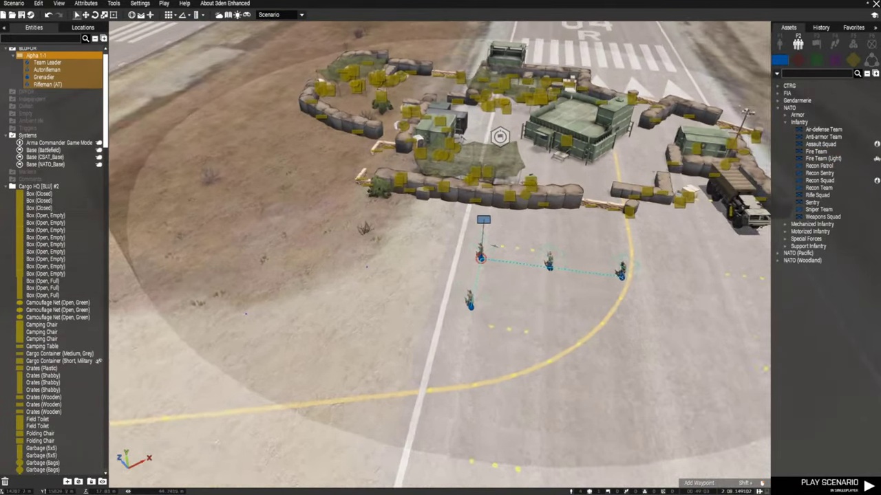
{"action": "left_click", "coordinate": [493, 238]}
{"action": "right_click_drag", "start_coordinate": [493, 237], "coordinate": [516, 289]}
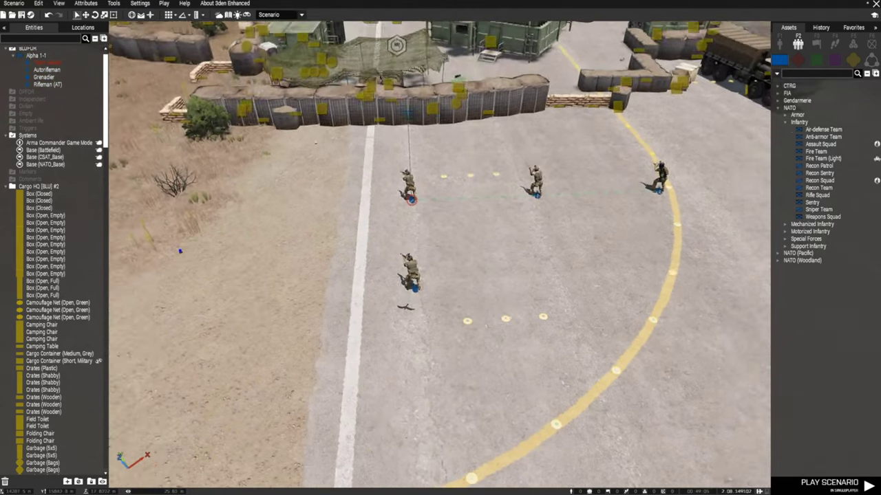
{"action": "scroll", "coordinate": [399, 317], "scroll_direction": "down", "scroll_amount": 5}
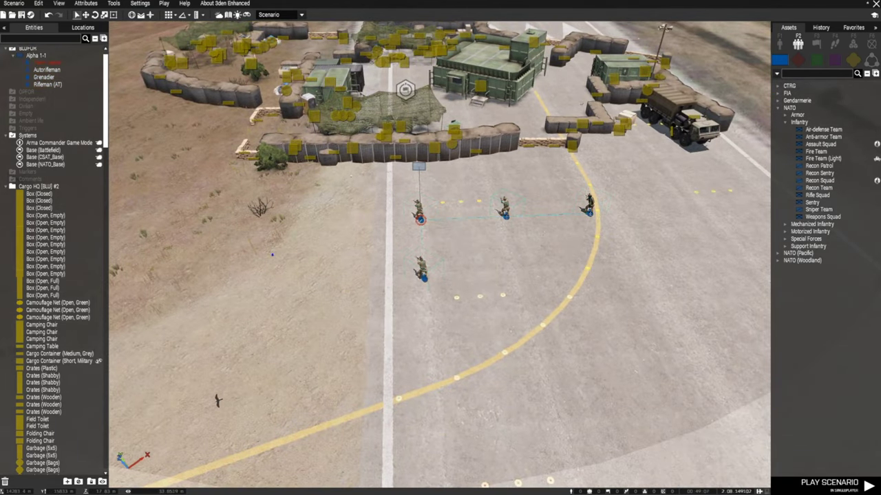
{"action": "scroll", "coordinate": [191, 410], "scroll_direction": "up", "scroll_amount": 2}
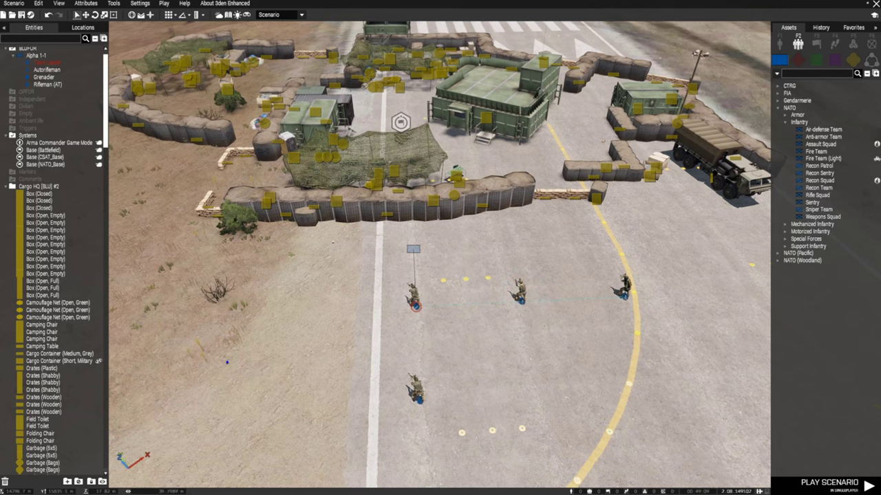
- Make all four soldiers of the NATO fire team playable
{"action": "left_click", "coordinate": [413, 249]}
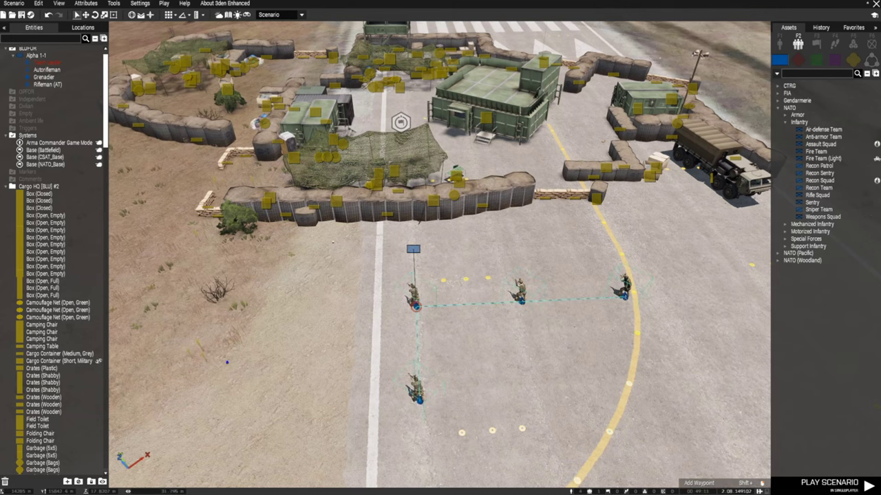
{"action": "left_click", "coordinate": [414, 304]}
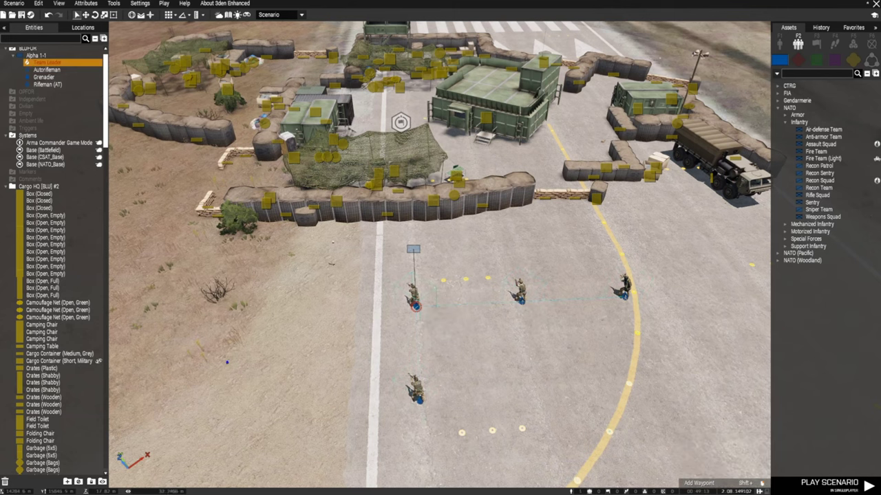
{"action": "key", "text": "s"}
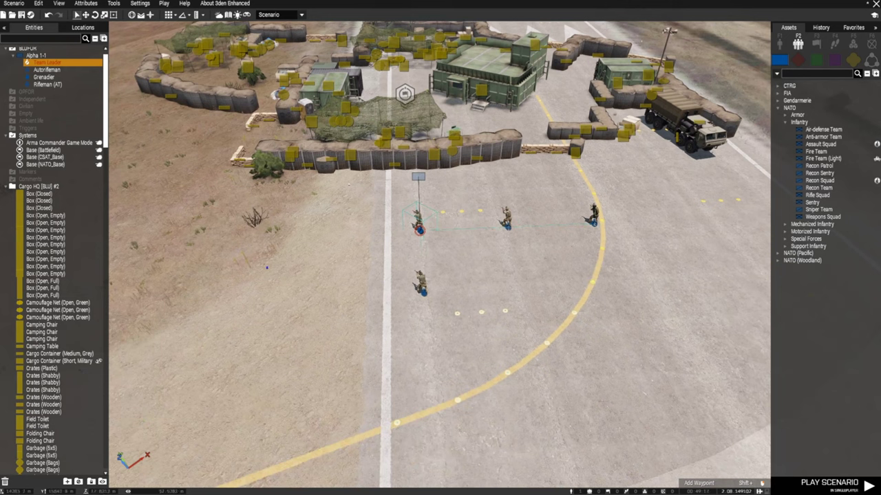
{"action": "right_click", "coordinate": [423, 228]}
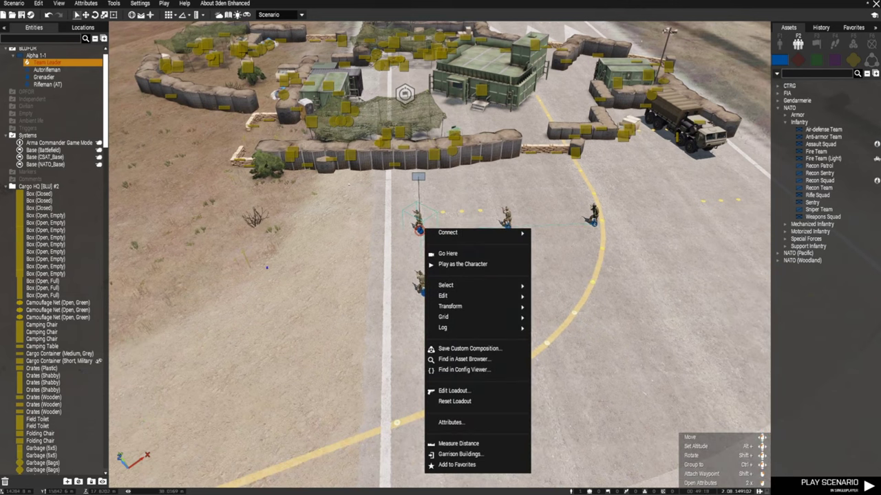
{"action": "left_click", "coordinate": [364, 210]}
{"action": "left_click_drag", "start_coordinate": [364, 210], "coordinate": [698, 330]}
{"action": "right_click", "coordinate": [509, 225]}
{"action": "left_click", "coordinate": [535, 419]}
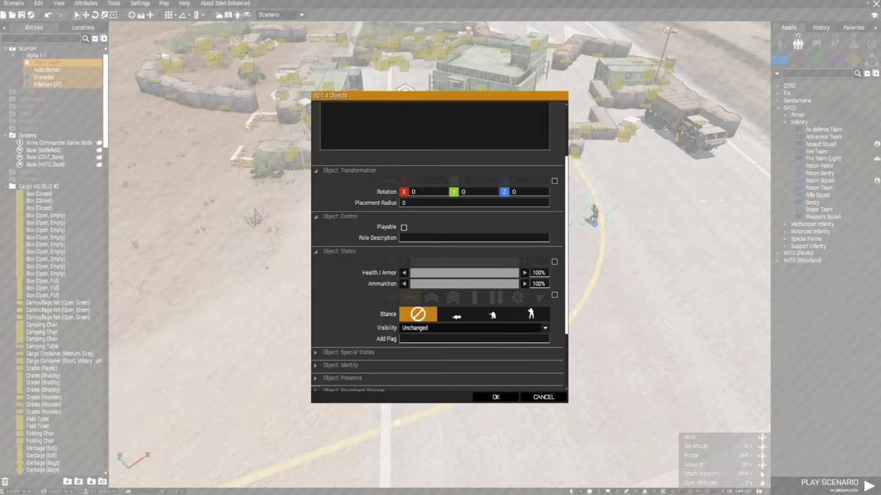
{"action": "left_click", "coordinate": [496, 397]}
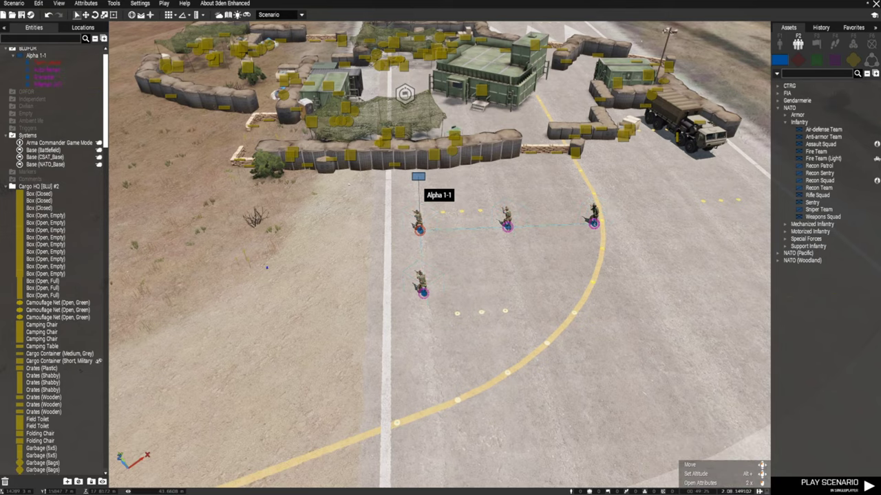
- Move the NATO fire team inside the compound and cluster its four soldiers along the runway's white line
{"action": "key", "text": "w"}
{"action": "left_click_drag", "start_coordinate": [418, 177], "coordinate": [499, 299]}
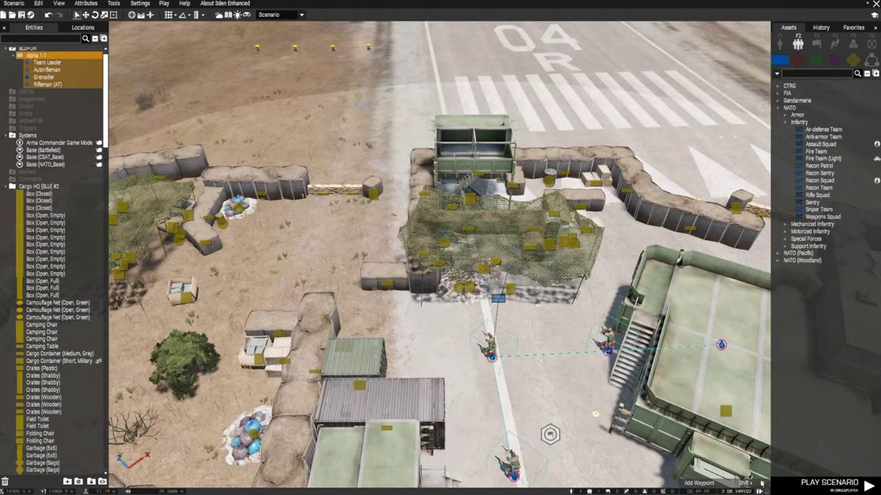
{"action": "left_click_drag", "start_coordinate": [490, 356], "coordinate": [493, 256], "text": "shift"}
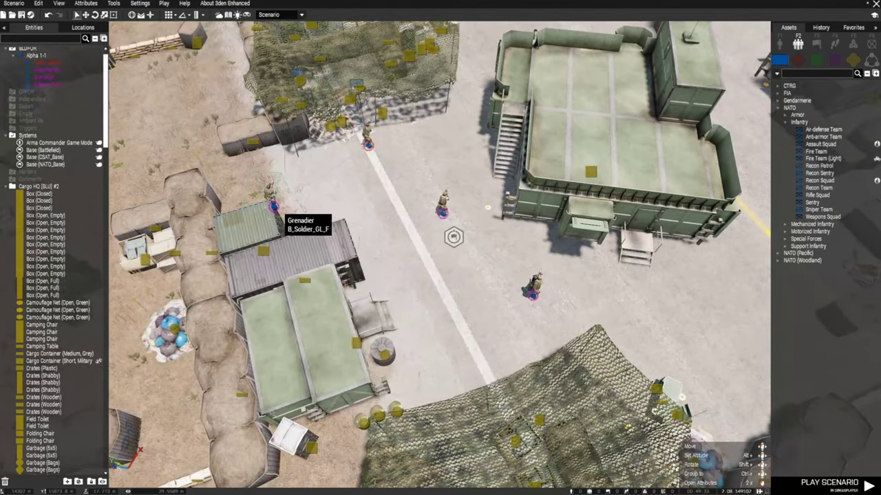
{"action": "left_click_drag", "start_coordinate": [370, 145], "coordinate": [384, 165]}
{"action": "left_click_drag", "start_coordinate": [441, 212], "coordinate": [409, 192]}
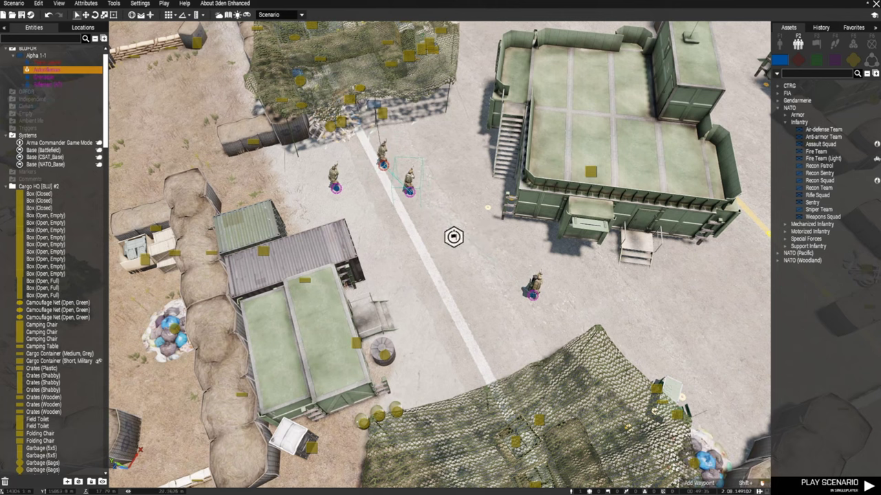
{"action": "left_click_drag", "start_coordinate": [530, 293], "coordinate": [368, 208]}
- Place the custom Arsenal composition on the tarmac beside the NATO HQ building
{"action": "key", "text": "s"}
{"action": "left_click", "coordinate": [853, 59]}
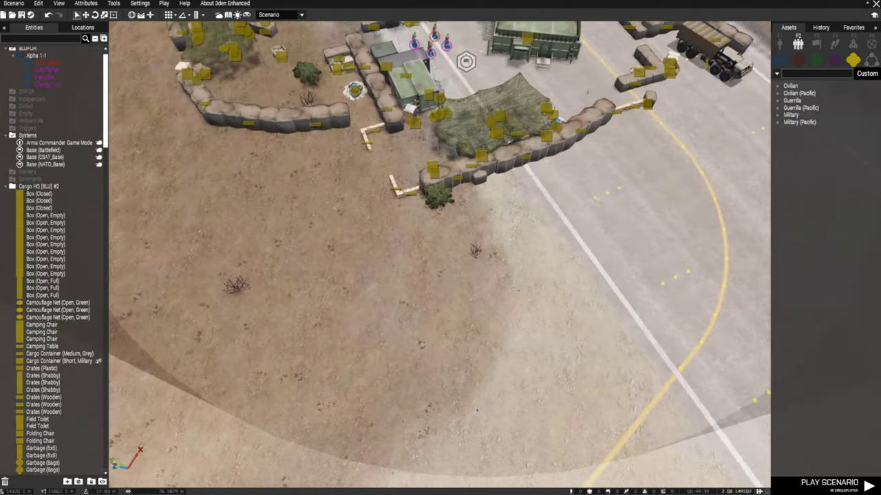
{"action": "left_click", "coordinate": [871, 60]}
{"action": "key", "text": "w"}
{"action": "left_click", "coordinate": [805, 181]}
{"action": "key", "text": "d"}
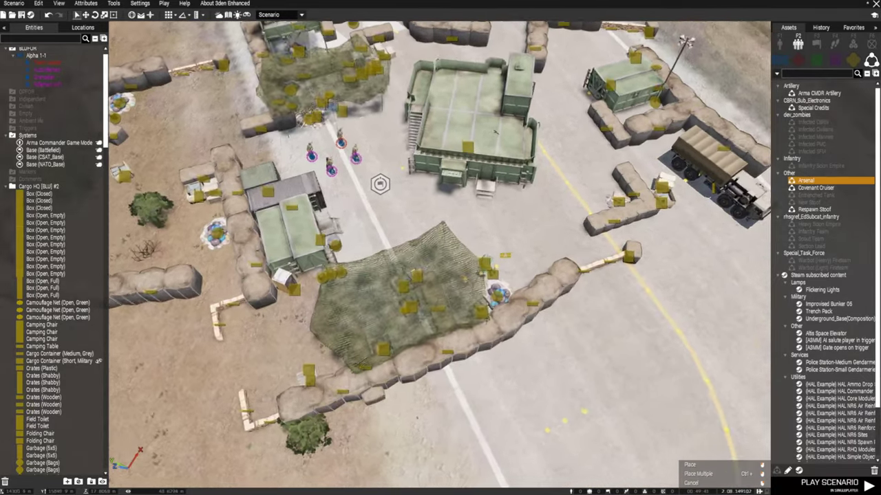
{"action": "scroll", "coordinate": [607, 207], "scroll_direction": "up", "scroll_amount": 5}
{"action": "left_click", "coordinate": [416, 243]}
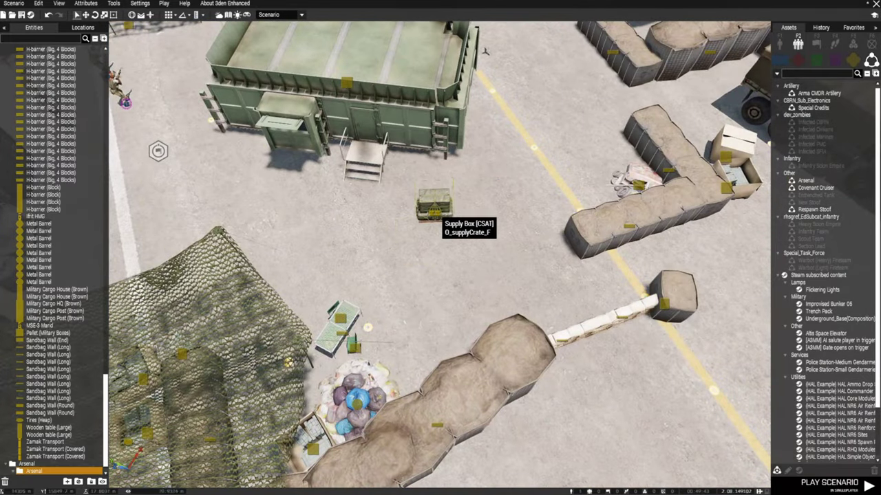
- Move the arsenal supply box next to the HQ building's stairs, close to the fire team
{"action": "key", "text": "w"}
{"action": "key", "text": "a"}
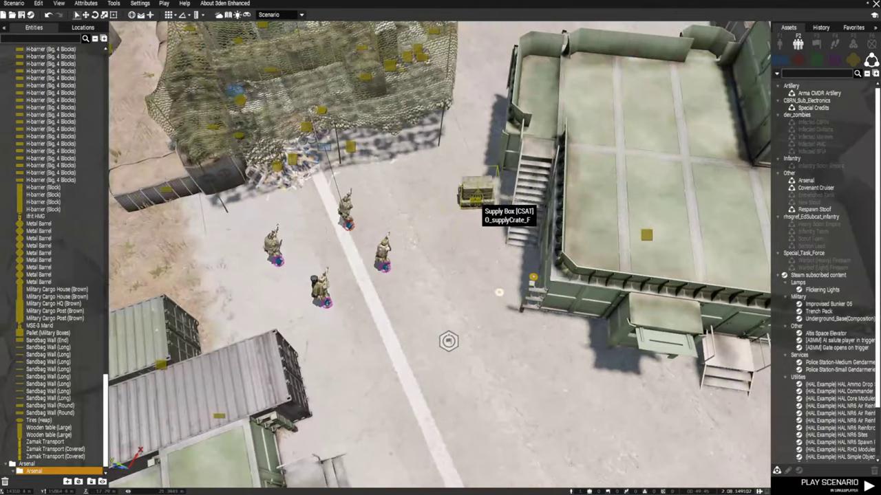
{"action": "key", "text": "z"}
{"action": "right_click_drag", "start_coordinate": [441, 289], "coordinate": [440, 207]}
{"action": "key", "text": "w"}
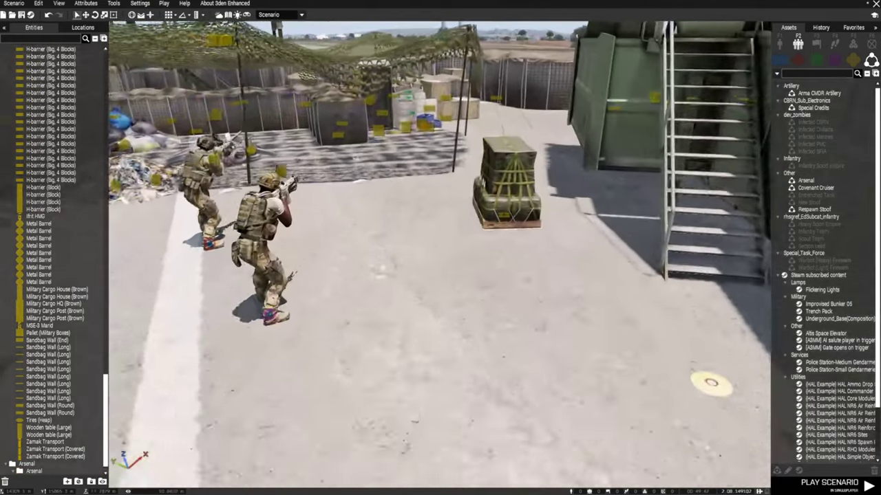
- Look over the NATO compound with its fire team and arsenal box from ground level and from above
{"action": "key", "text": "q"}
{"action": "key", "text": "q"}
{"action": "key", "text": "s"}
{"action": "key", "text": "s"}
{"action": "key", "text": "z"}
{"action": "key", "text": "w"}
{"action": "right_click_drag", "start_coordinate": [509, 365], "coordinate": [440, 441]}
{"action": "key", "text": "w"}
{"action": "key", "text": "a"}
{"action": "key", "text": "q"}
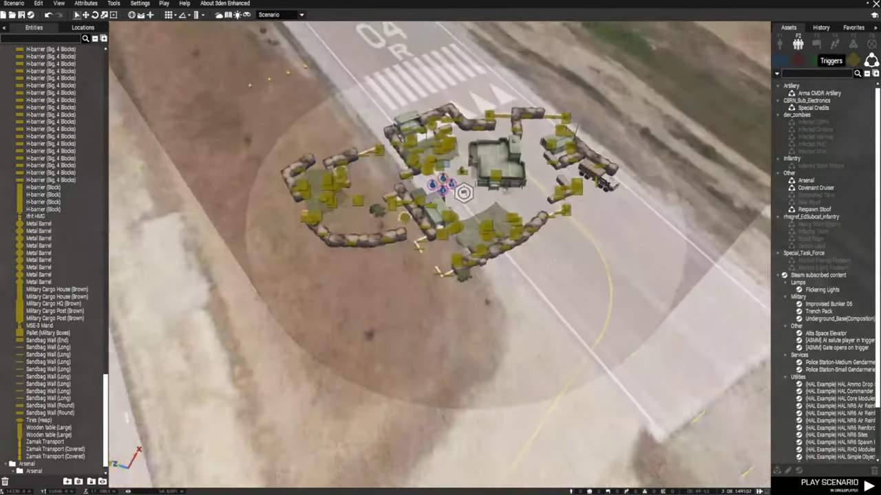
- Place an OPFOR CSAT infantry Fire Team on the runway inside the CSAT compound, in front of the HQ building
{"action": "right_click_drag", "start_coordinate": [812, 50], "coordinate": [798, 58]}
{"action": "key", "text": "s"}
{"action": "key", "text": "s"}
{"action": "scroll", "coordinate": [505, 351], "scroll_direction": "up", "scroll_amount": 3}
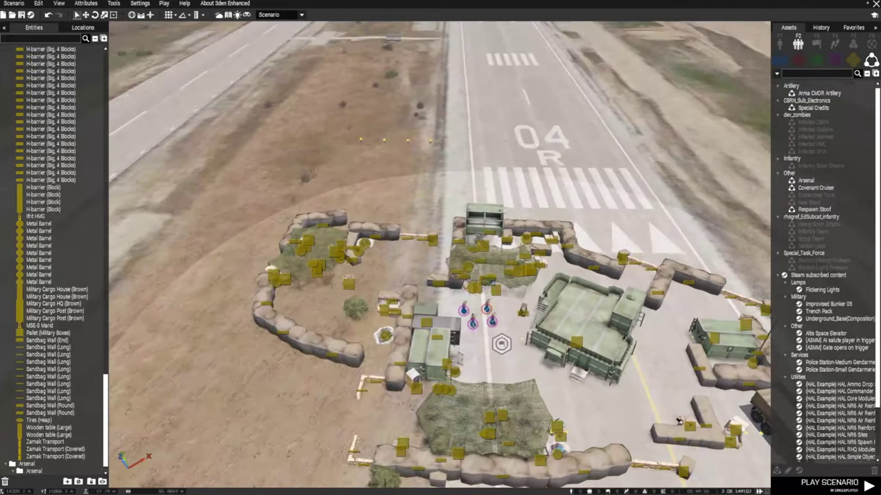
{"action": "key", "text": "w"}
{"action": "left_click", "coordinate": [798, 59]}
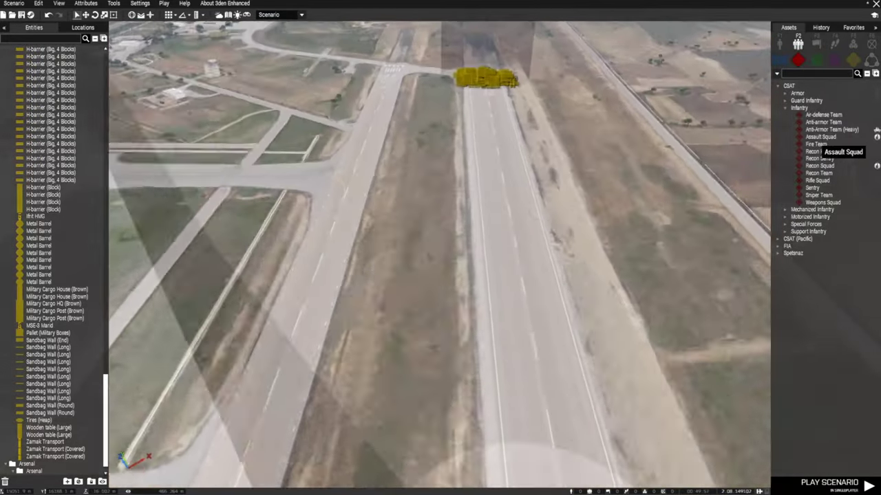
{"action": "key", "text": "w"}
{"action": "left_click", "coordinate": [816, 144]}
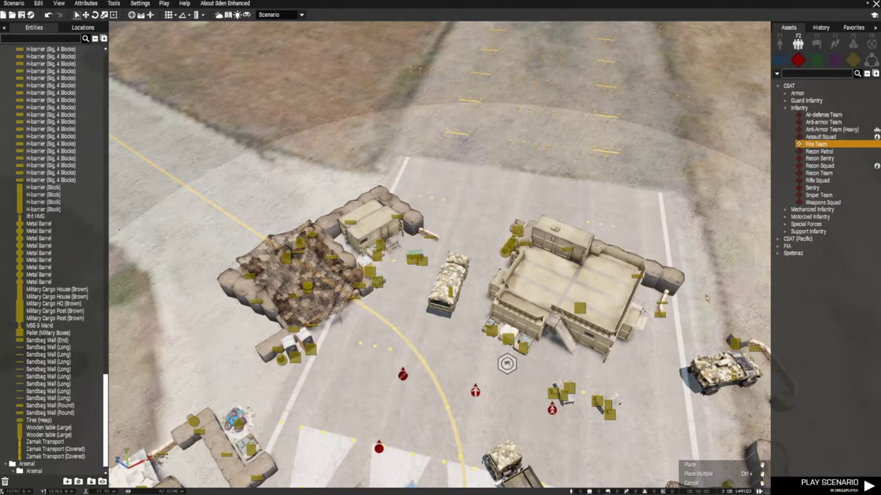
{"action": "left_click", "coordinate": [506, 363]}
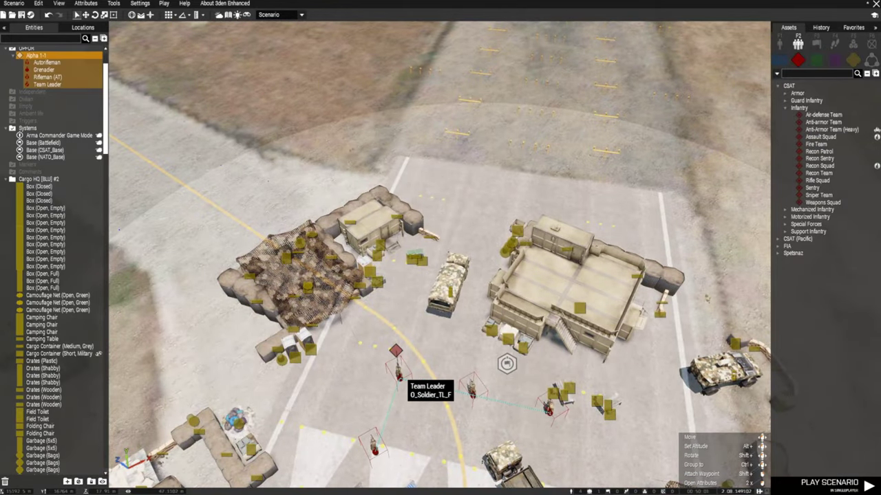
- Make all four soldiers of the CSAT fire team playable
{"action": "left_click", "coordinate": [425, 442]}
{"action": "scroll", "coordinate": [439, 241], "scroll_direction": "down", "scroll_amount": 5}
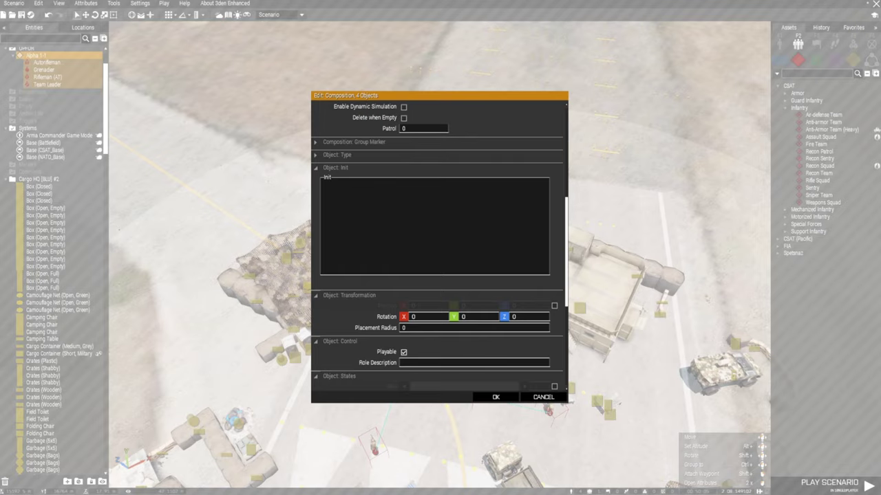
{"action": "left_click", "coordinate": [495, 396]}
{"action": "left_click", "coordinate": [496, 396]}
- Place a second custom Arsenal composition beside the open crates at the CSAT HQ building
{"action": "key", "text": "s"}
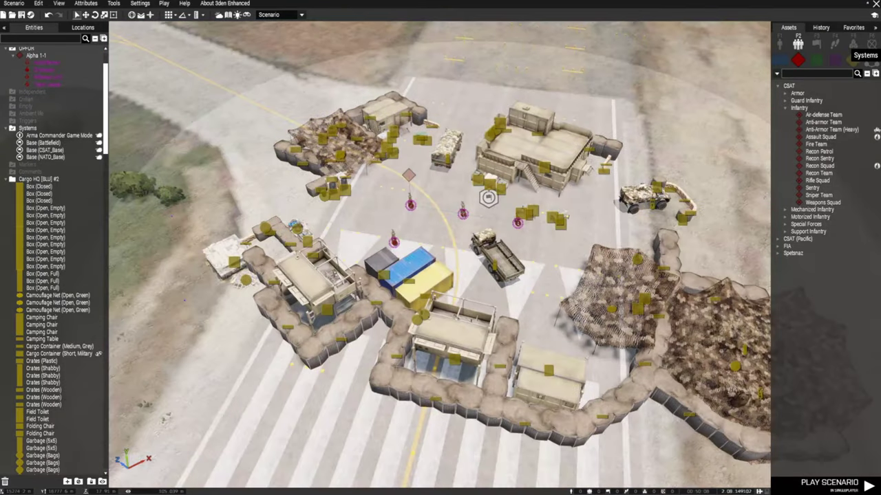
{"action": "left_click", "coordinate": [853, 45]}
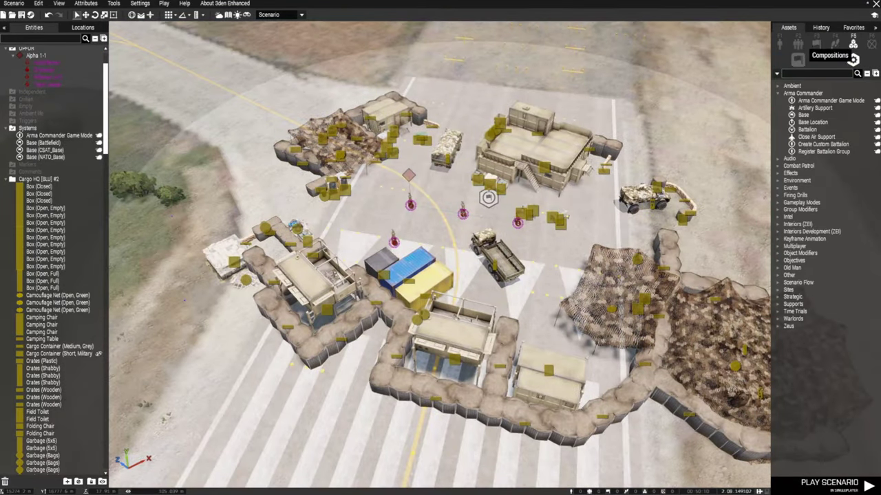
{"action": "key", "text": "F2"}
{"action": "scroll", "coordinate": [716, 211], "scroll_direction": "up", "scroll_amount": 3}
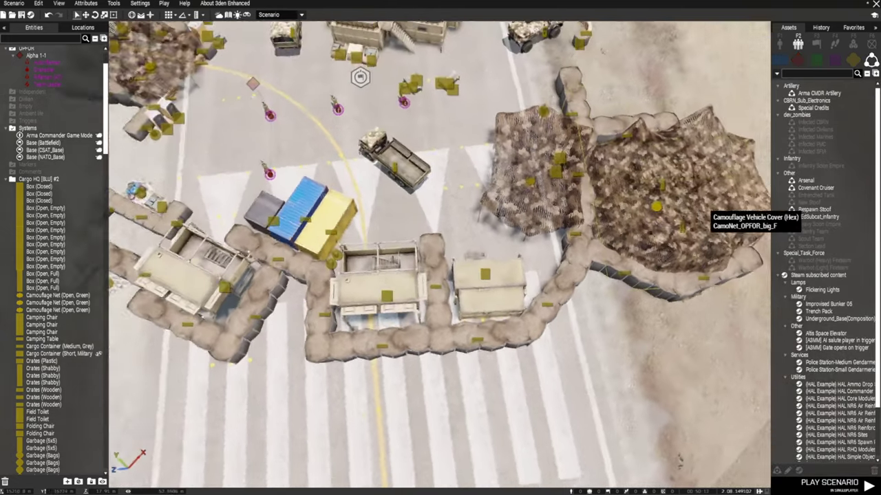
{"action": "right_click_drag", "start_coordinate": [715, 210], "coordinate": [791, 214]}
{"action": "key", "text": "w"}
{"action": "key", "text": "z"}
{"action": "key", "text": "a"}
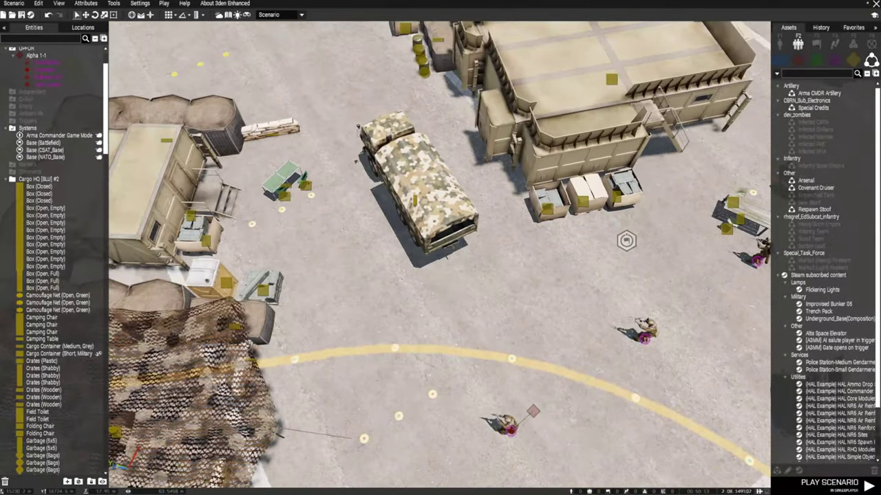
{"action": "scroll", "coordinate": [826, 320], "scroll_direction": "down", "scroll_amount": 3}
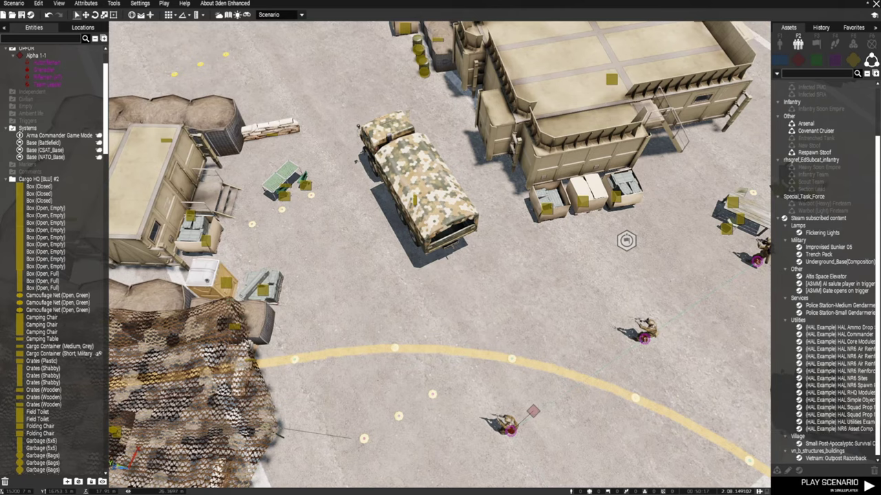
{"action": "left_click", "coordinate": [805, 123]}
{"action": "left_click", "coordinate": [579, 245]}
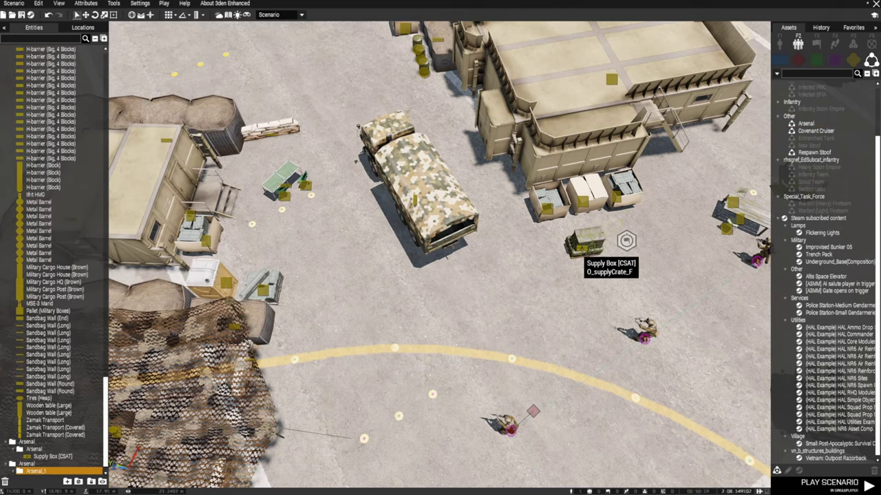
- Save the scenario in MPMissions under the file name Arma 3 Tutorial Arma Commander
{"action": "right_click_drag", "start_coordinate": [579, 261], "coordinate": [619, 234]}
{"action": "scroll", "coordinate": [579, 261], "scroll_direction": "down", "scroll_amount": 8}
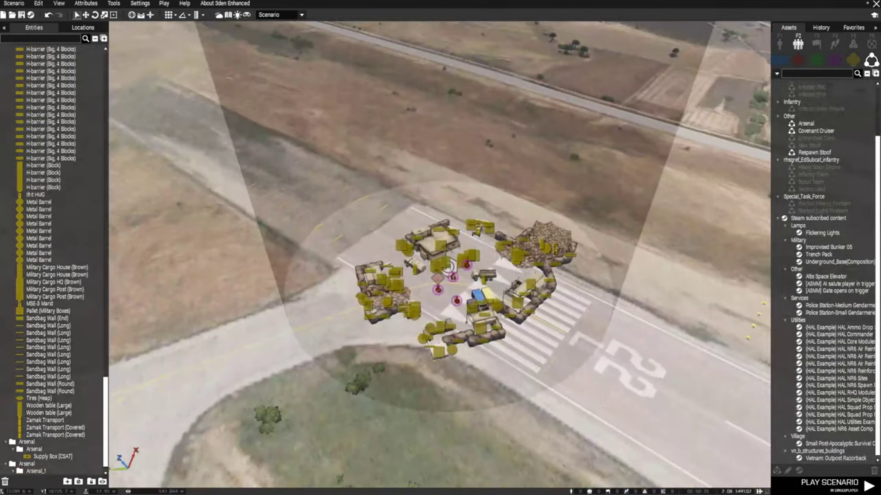
{"action": "right_click_drag", "start_coordinate": [450, 267], "coordinate": [640, 241]}
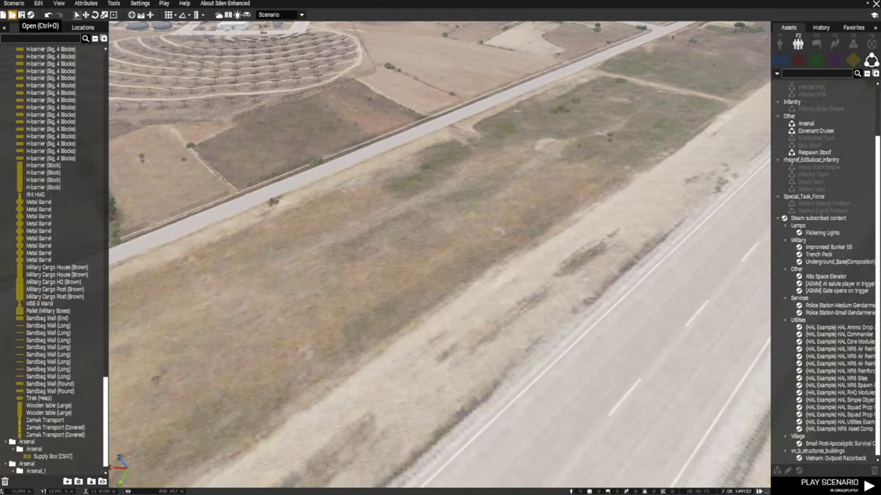
{"action": "left_click", "coordinate": [14, 3]}
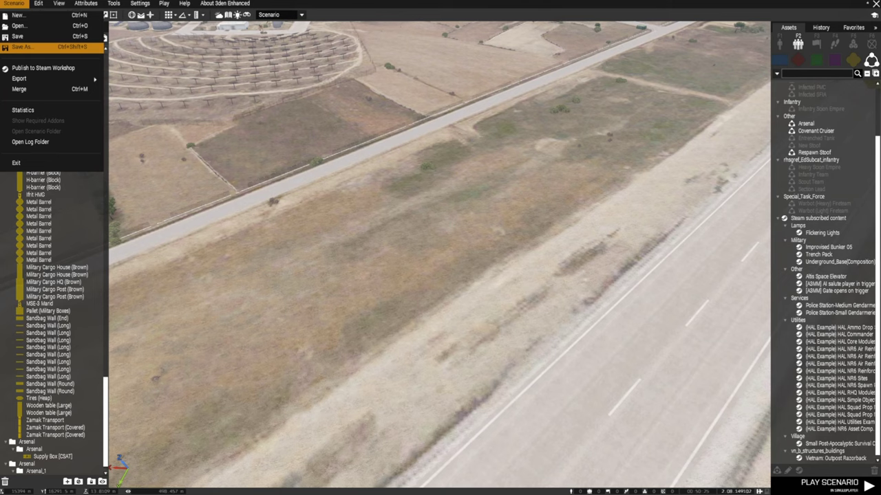
{"action": "left_click", "coordinate": [23, 48]}
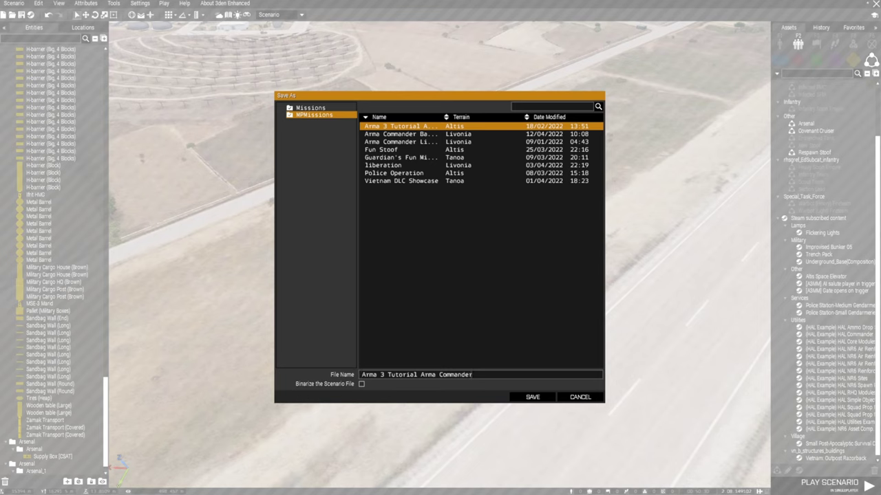
{"action": "key", "text": "Escape"}
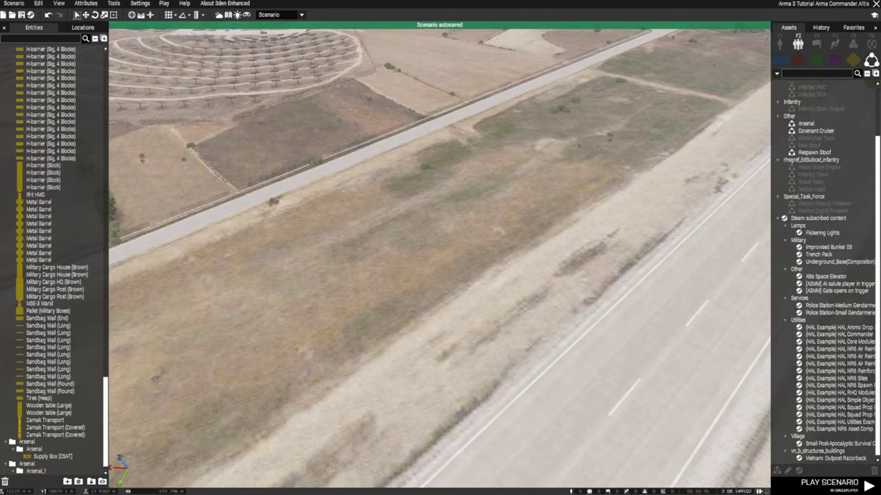
- Open the scenario's folder in File Explorer from the scenario editor
{"action": "key", "text": "w"}
{"action": "right_click_drag", "start_coordinate": [440, 248], "coordinate": [463, 317]}
{"action": "key", "text": "w"}
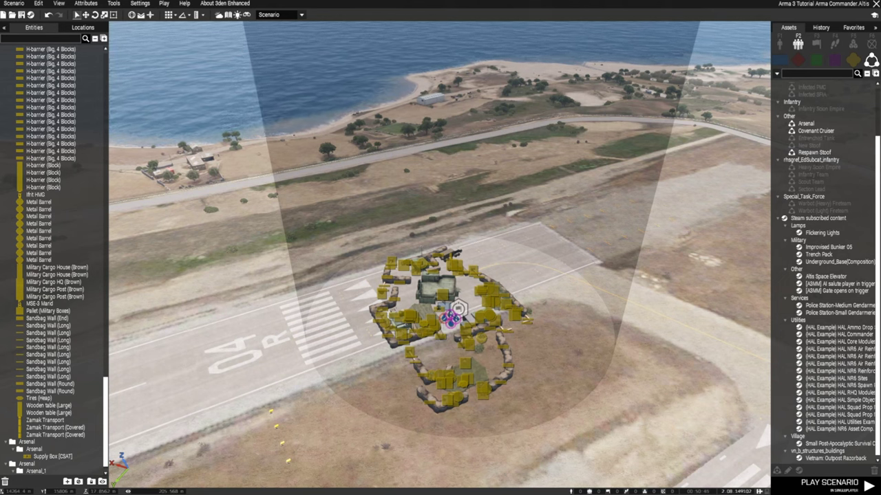
{"action": "left_click", "coordinate": [14, 3]}
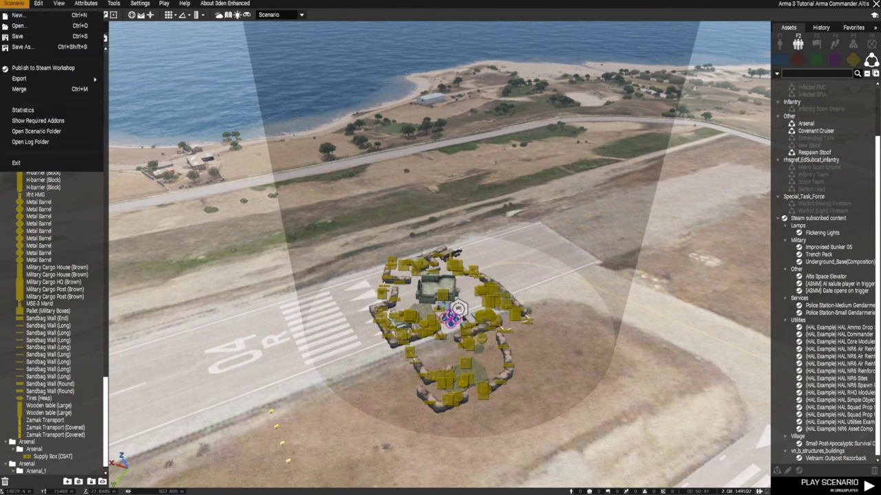
{"action": "key", "text": "Escape"}
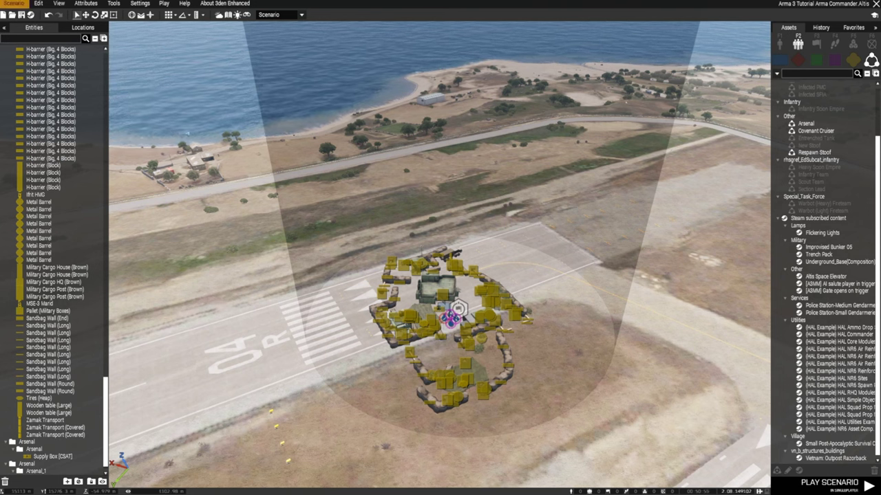
{"action": "left_click", "coordinate": [14, 3]}
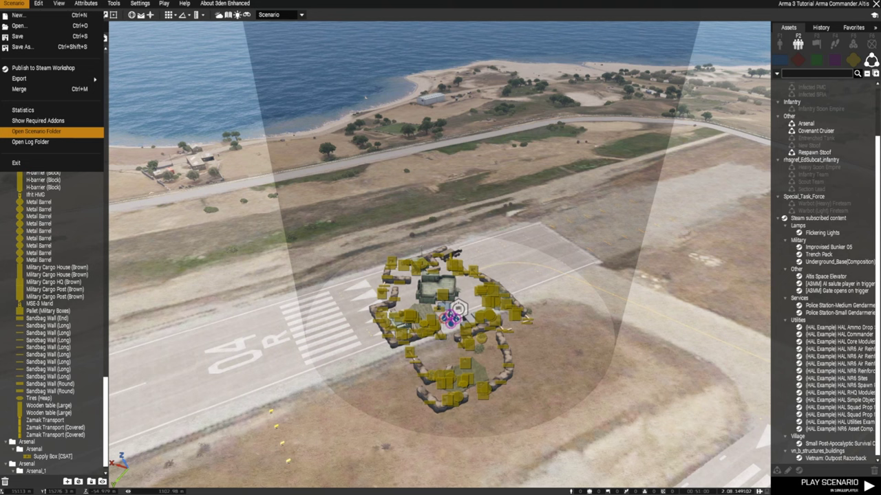
{"action": "left_click", "coordinate": [37, 132]}
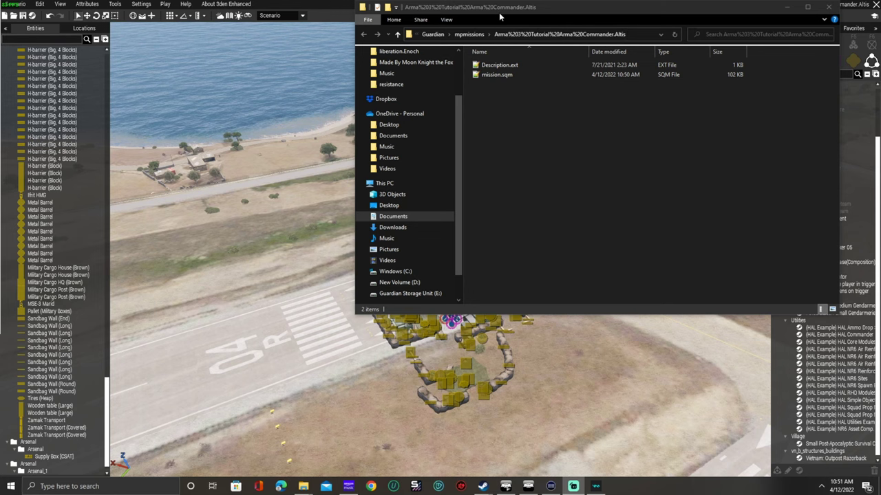
- Open Description.ext from the scenario folder in Notepad++ and highlight its include line
{"action": "left_click_drag", "start_coordinate": [499, 14], "coordinate": [338, 162]}
{"action": "left_click", "coordinate": [357, 214]}
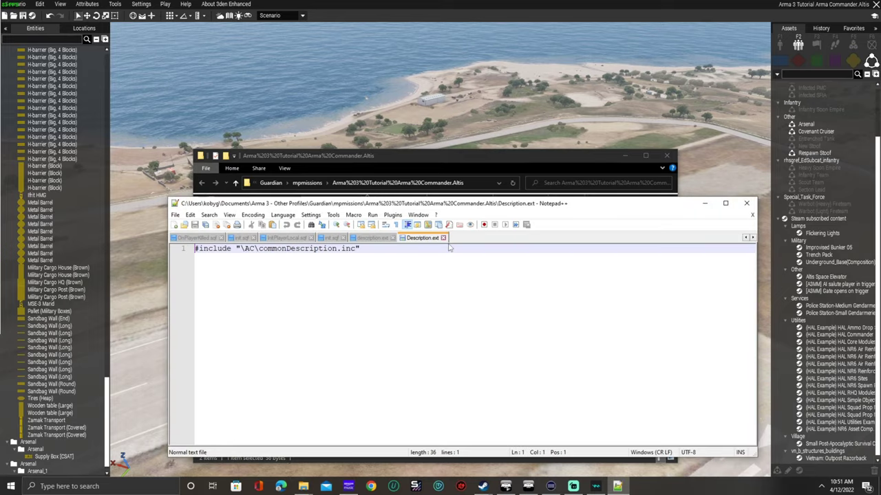
{"action": "left_click_drag", "start_coordinate": [442, 208], "coordinate": [342, 382]}
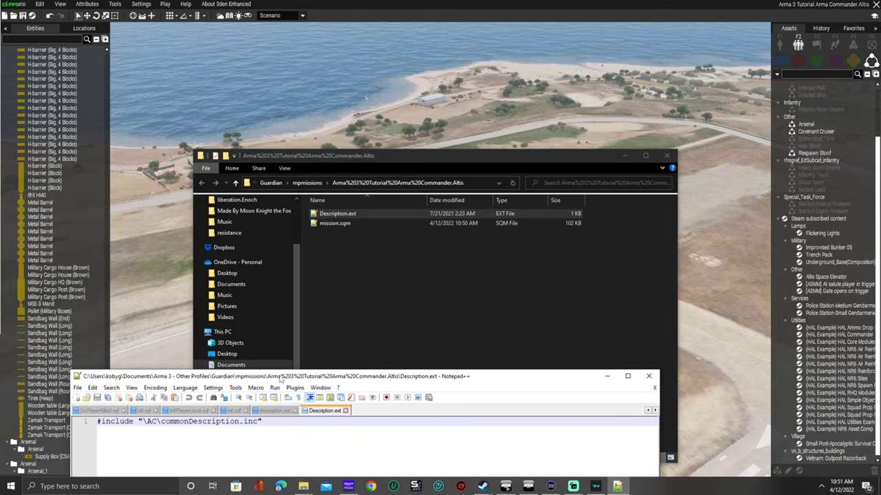
{"action": "left_click_drag", "start_coordinate": [281, 379], "coordinate": [373, 169]}
{"action": "left_click_drag", "start_coordinate": [356, 212], "coordinate": [190, 212]}
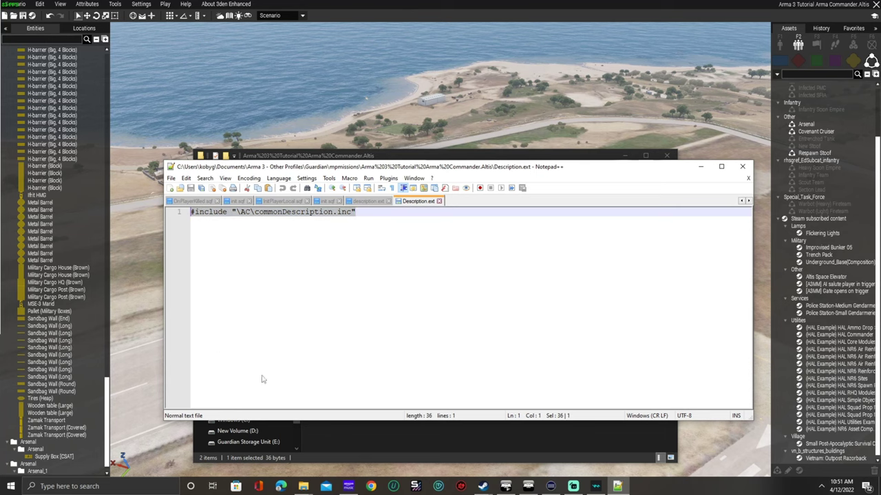
- Examine the Arma Commander Game Mode module on the map and the include line in Description.ext
{"action": "left_click", "coordinate": [270, 37]}
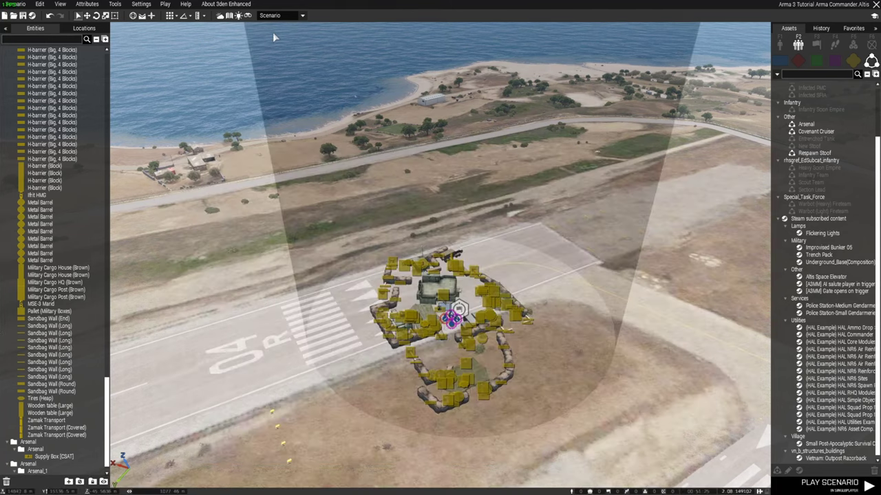
{"action": "key", "text": "m"}
{"action": "scroll", "coordinate": [352, 159], "scroll_direction": "down", "scroll_amount": 6}
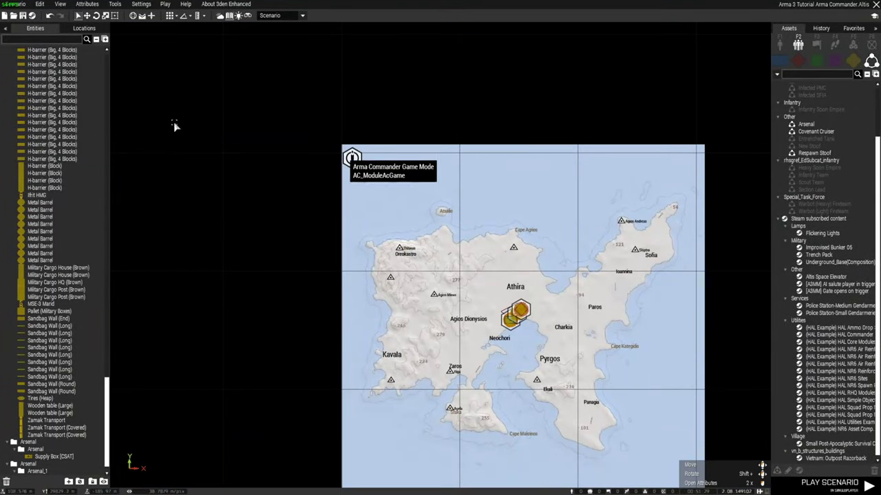
{"action": "key", "text": "alt+Tab"}
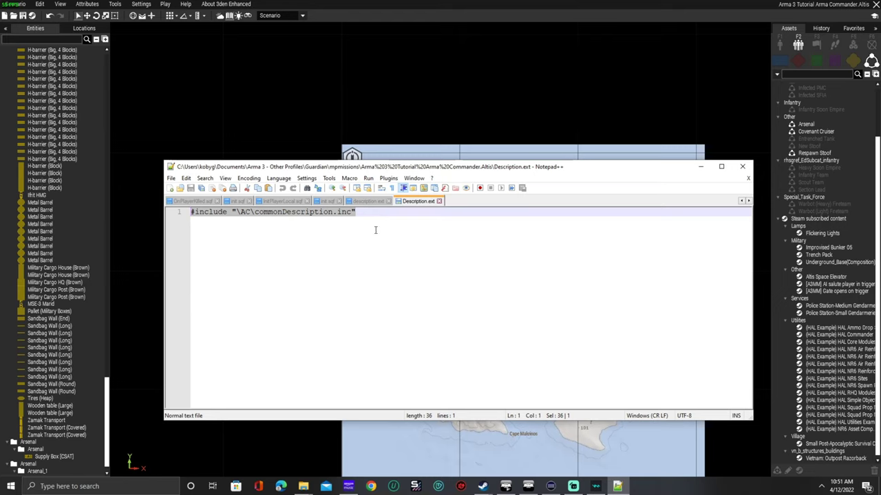
{"action": "left_click", "coordinate": [371, 217]}
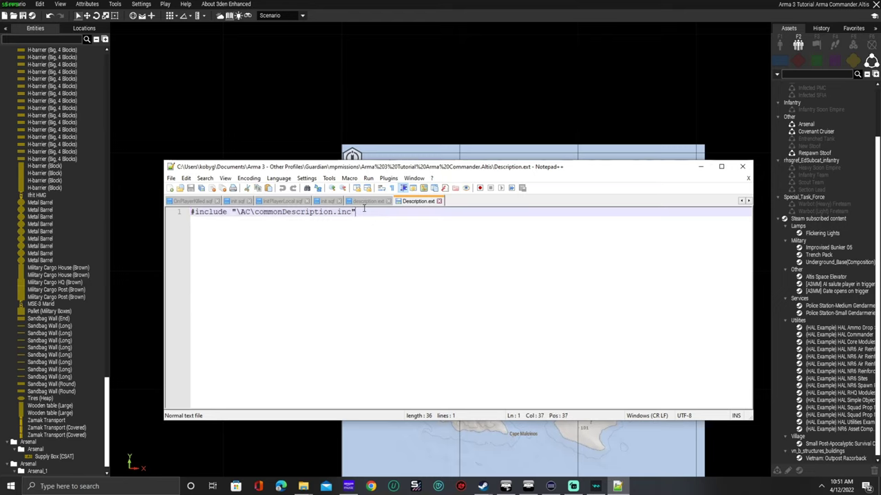
{"action": "left_click_drag", "start_coordinate": [359, 212], "coordinate": [191, 211]}
{"action": "left_click", "coordinate": [218, 212]}
{"action": "triple_click", "coordinate": [218, 212]}
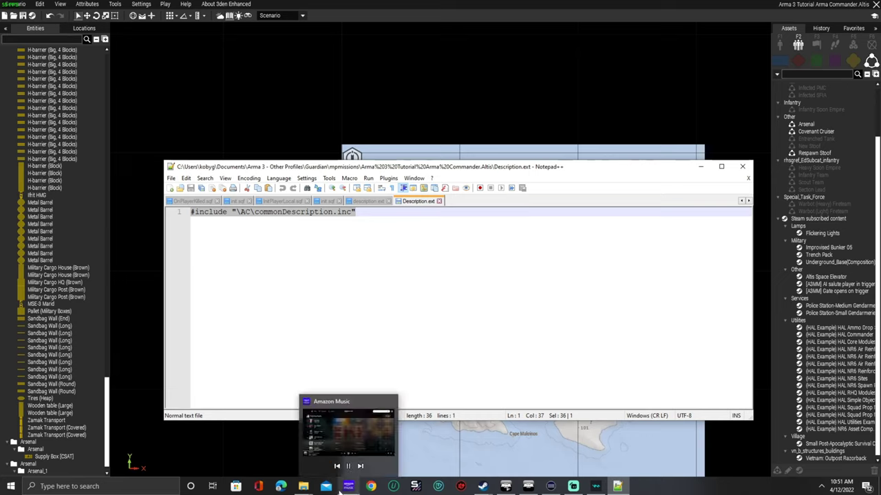
- Reopen Description.ext from the scenario folder and copy its line #include "\AC\commonDescription.inc"
{"action": "mouse_move", "coordinate": [303, 486]}
{"action": "left_click", "coordinate": [328, 454]}
{"action": "left_click", "coordinate": [742, 210]}
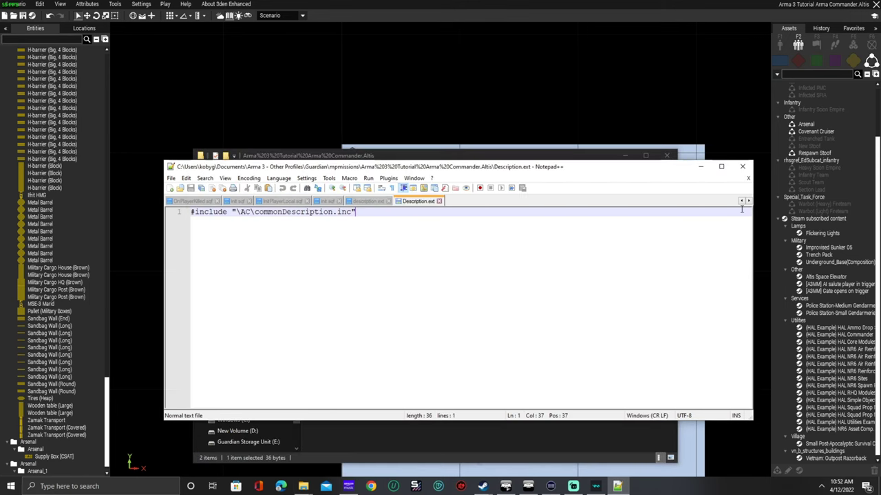
{"action": "left_click", "coordinate": [742, 166]}
{"action": "double_click", "coordinate": [366, 216]}
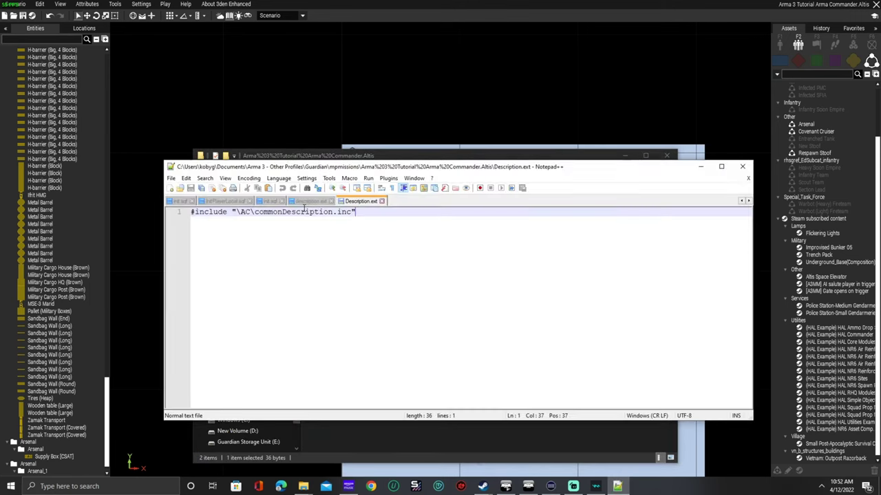
{"action": "triple_click", "coordinate": [301, 214]}
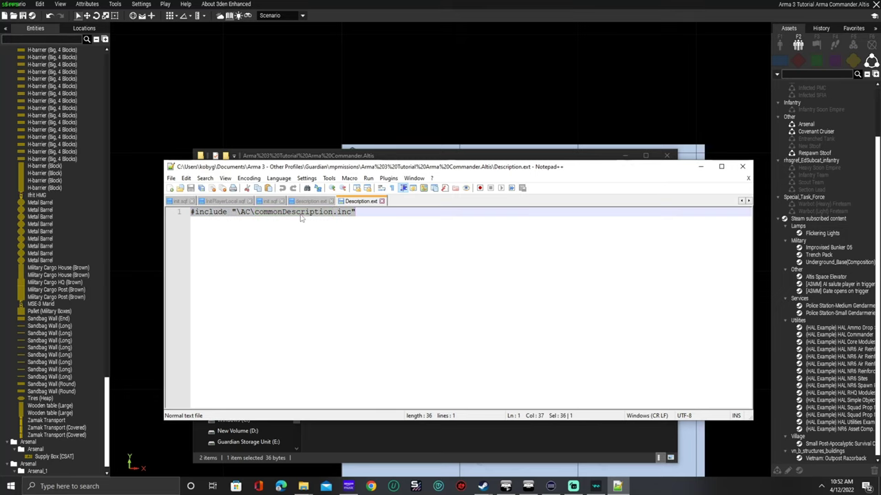
{"action": "right_click", "coordinate": [303, 215]}
{"action": "left_click", "coordinate": [330, 228]}
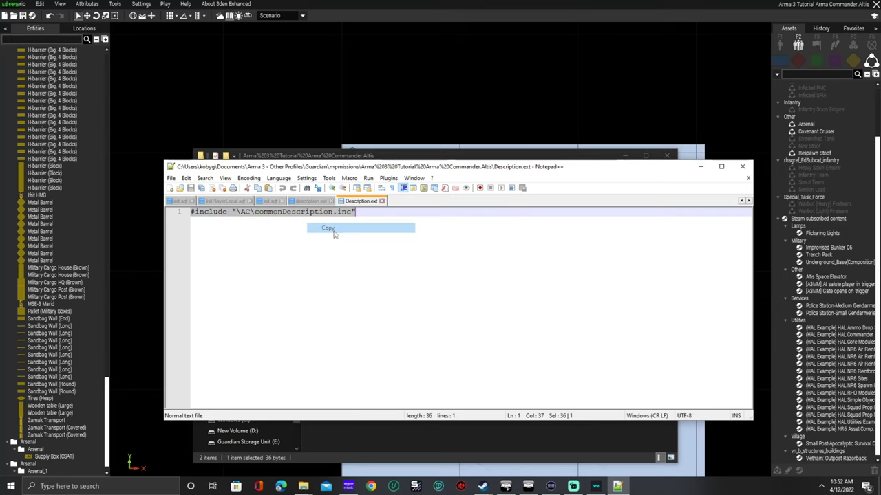
- Delete the existing Description.ext and create a new text document named Description.ext, accepting the changed file extension
{"action": "left_click", "coordinate": [743, 168]}
{"action": "key", "text": "Delete"}
{"action": "right_click", "coordinate": [340, 262]}
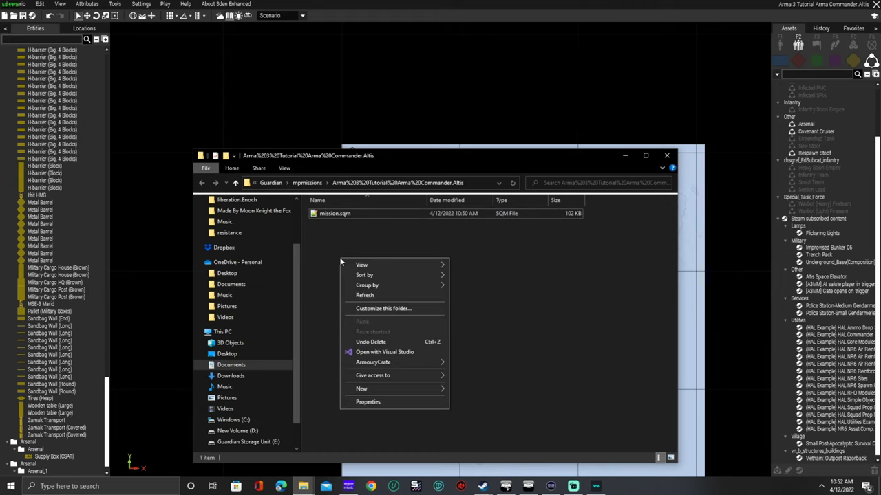
{"action": "right_click", "coordinate": [327, 242]}
{"action": "mouse_move", "coordinate": [401, 373]}
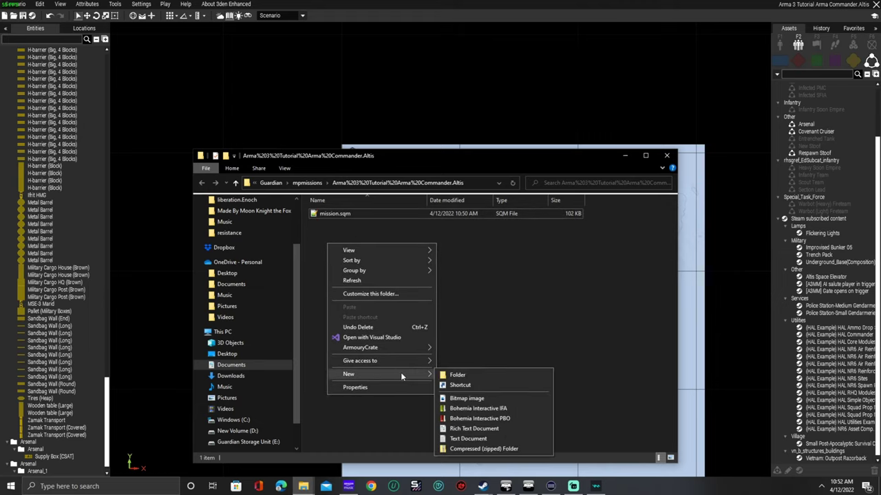
{"action": "left_click", "coordinate": [487, 439]}
{"action": "left_click_drag", "start_coordinate": [383, 222], "coordinate": [320, 223]}
{"action": "type", "text": "Descripti"}
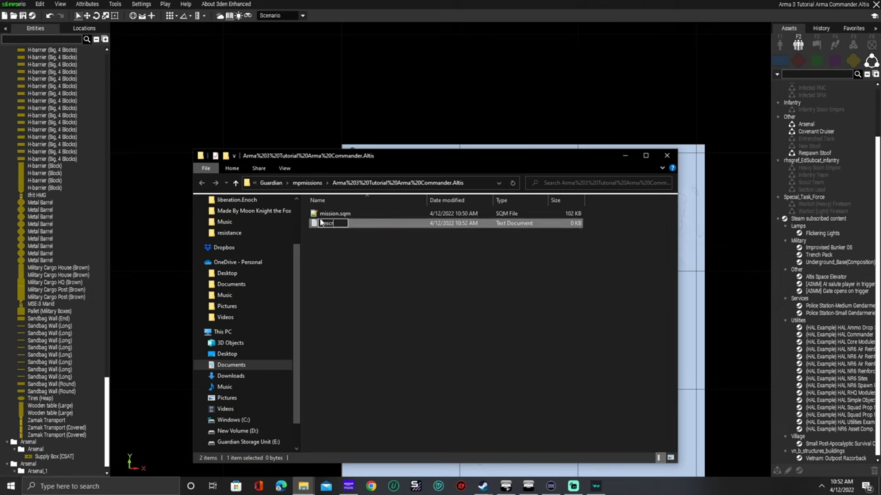
{"action": "type", "text": "on.ext"}
{"action": "key", "text": "Home"}
{"action": "key", "text": "Return"}
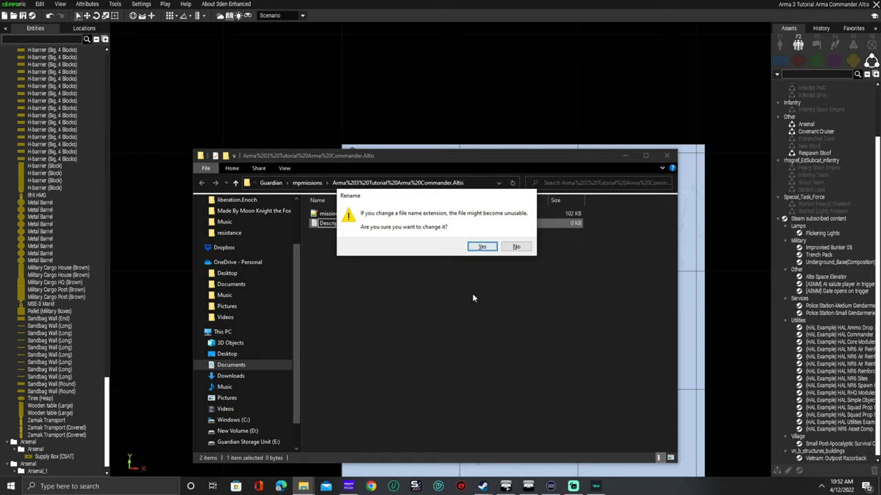
{"action": "left_click", "coordinate": [487, 247]}
- Paste #include "\AC\commonDescription.inc" into the new Description.ext and save the file
{"action": "double_click", "coordinate": [348, 214]}
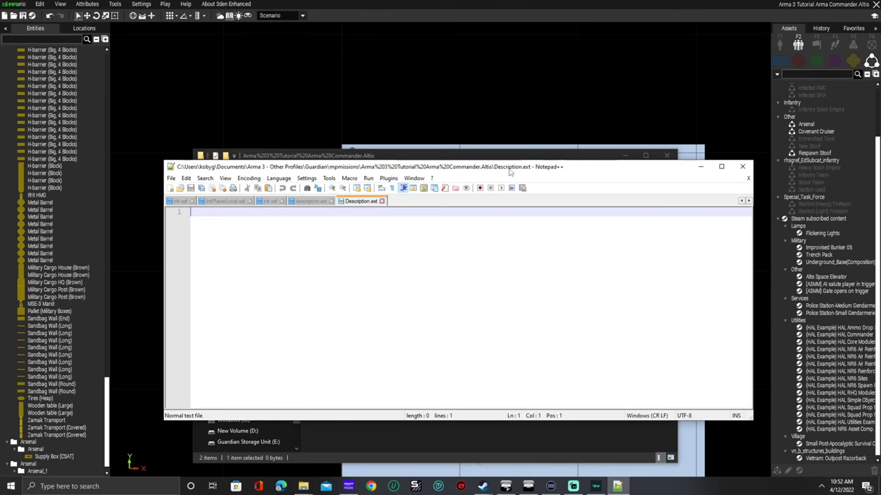
{"action": "left_click_drag", "start_coordinate": [509, 170], "coordinate": [516, 225]}
{"action": "key", "text": "ctrl+v"}
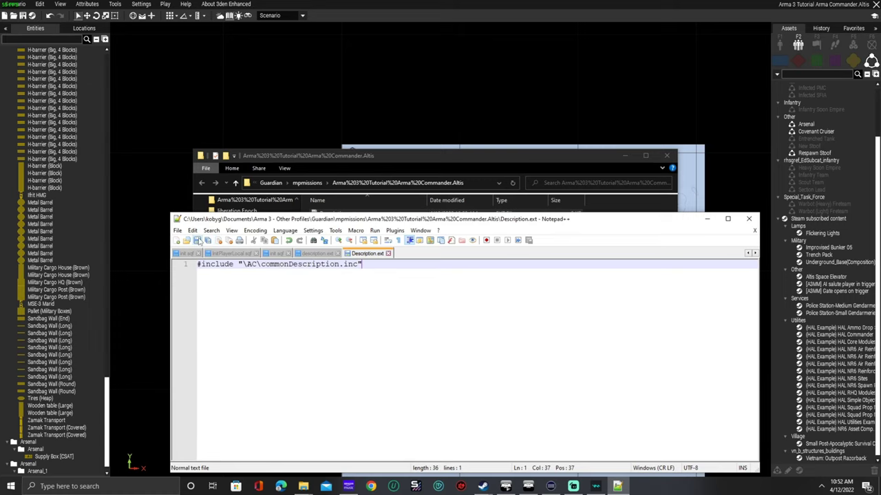
{"action": "left_click", "coordinate": [749, 219]}
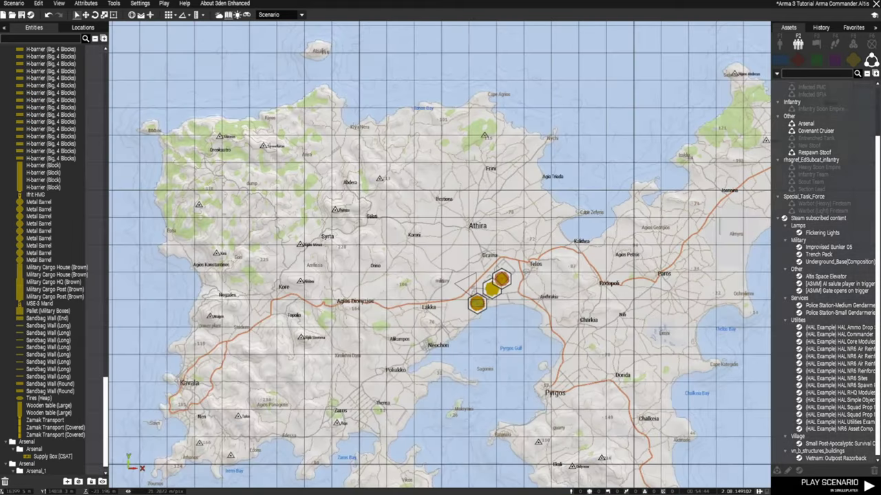
- Return to the 3D view of the base on the runway and save the scenario
{"action": "scroll", "coordinate": [468, 258], "scroll_direction": "up", "scroll_amount": 5}
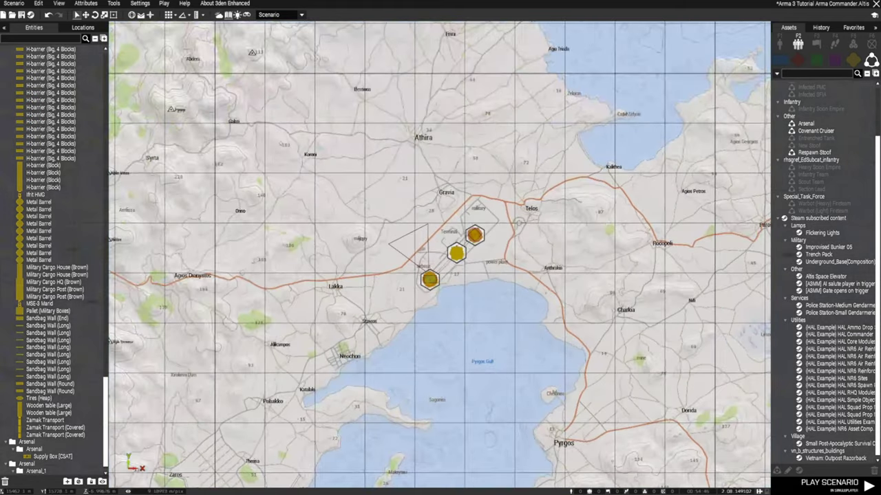
{"action": "key", "text": "m"}
{"action": "right_click_drag", "start_coordinate": [440, 258], "coordinate": [516, 296]}
{"action": "key", "text": "s"}
{"action": "key", "text": "ctrl+s"}
{"action": "scroll", "coordinate": [441, 258], "scroll_direction": "up", "scroll_amount": 4}
{"action": "key", "text": "w"}
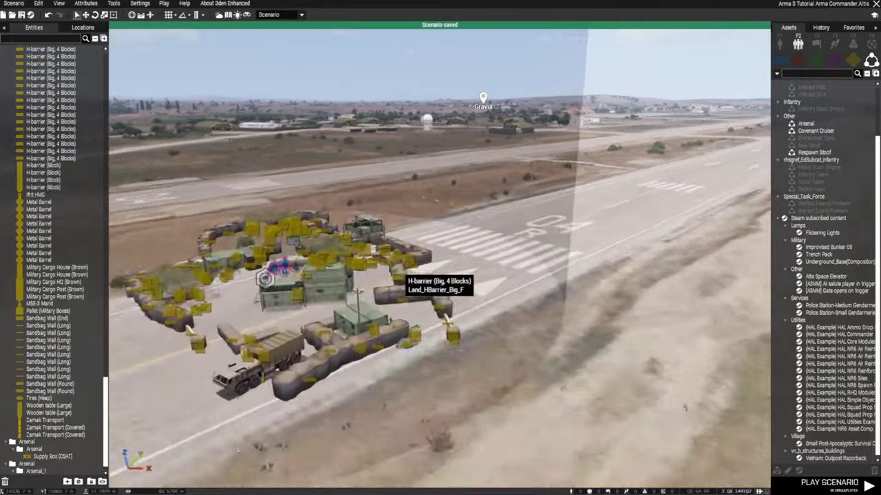
- Reload the saved scenario Arma 3 Tutorial Arma Commander in the editor
{"action": "right_click_drag", "start_coordinate": [393, 265], "coordinate": [438, 339]}
{"action": "key", "text": "q"}
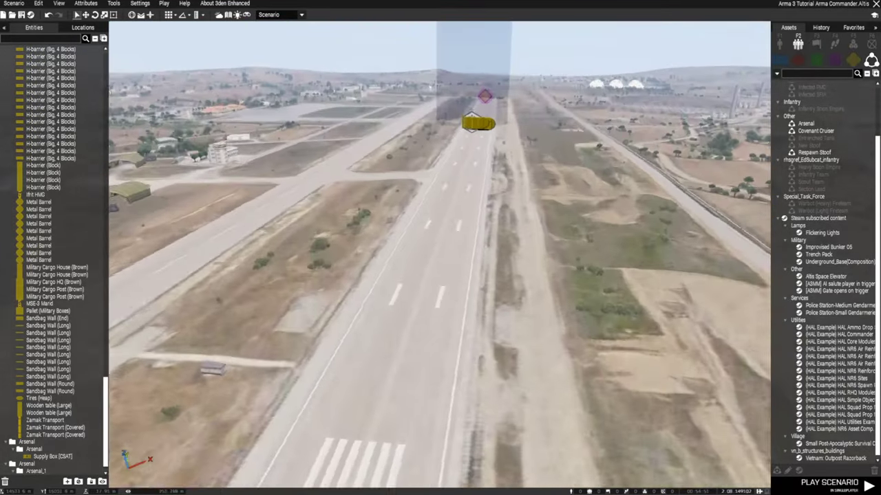
{"action": "key", "text": "w"}
{"action": "key", "text": "z"}
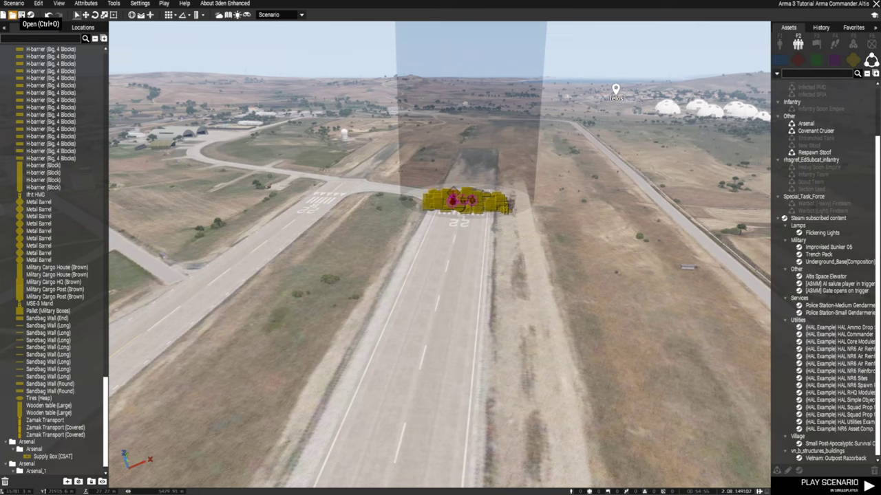
{"action": "left_click", "coordinate": [11, 15]}
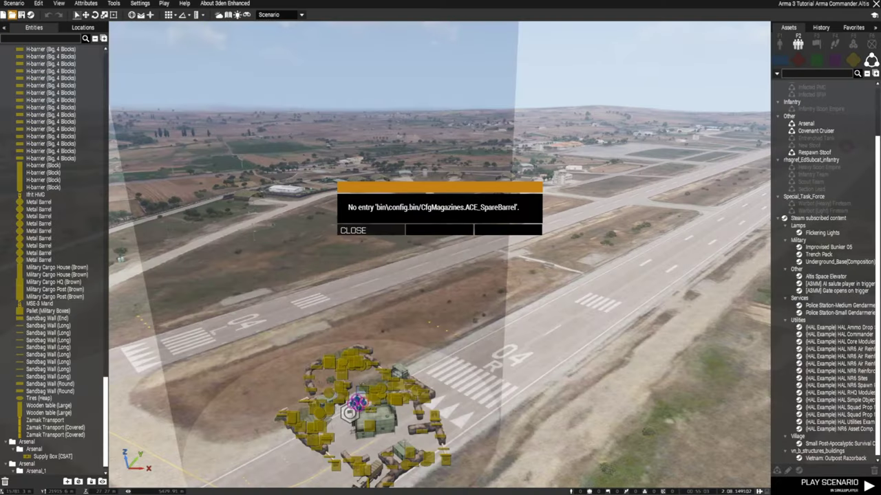
{"action": "key", "text": "Escape"}
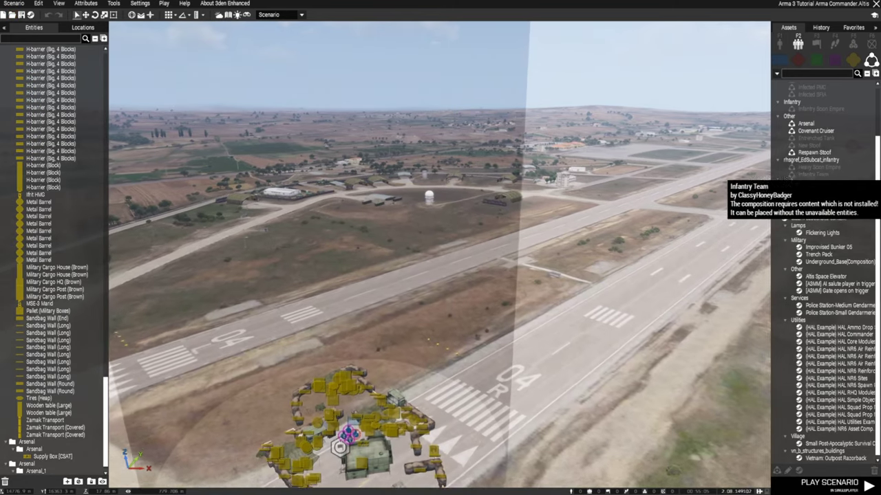
- Collapse the whole entity list and show the Arma Commander modules among the placeable systems
{"action": "key", "text": "w"}
{"action": "key", "text": "w"}
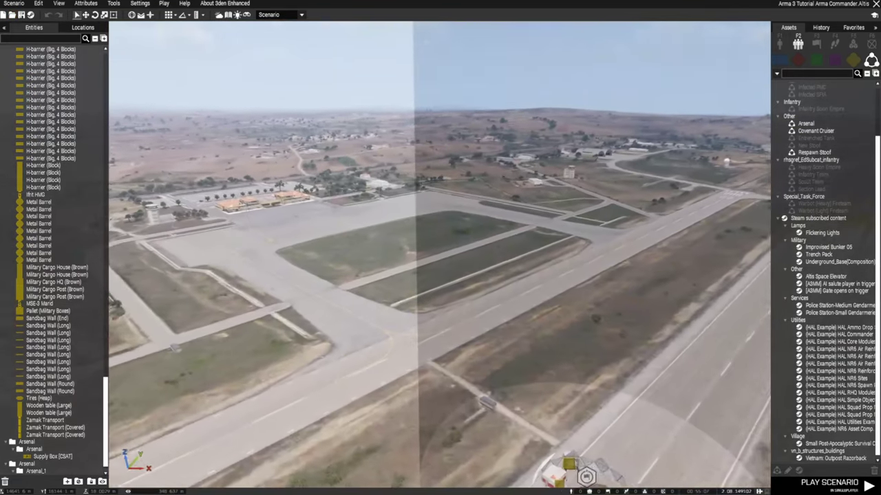
{"action": "key", "text": "s"}
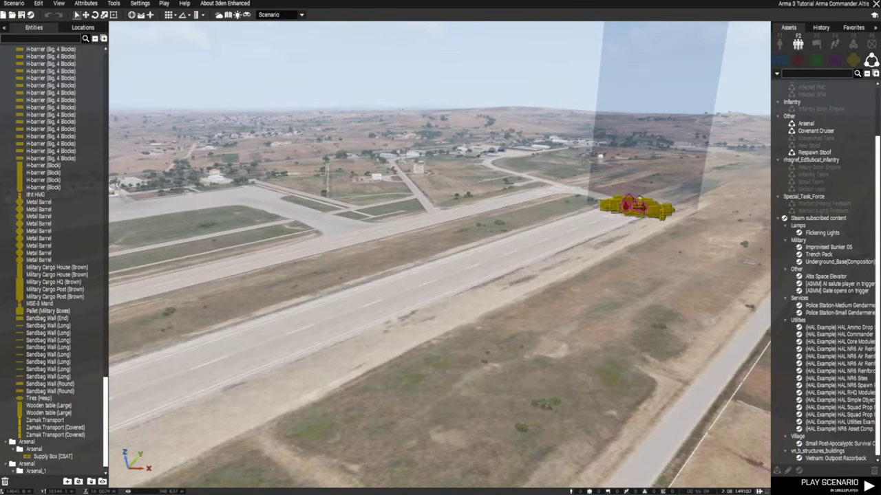
{"action": "left_click", "coordinate": [95, 38]}
{"action": "key", "text": "q"}
{"action": "left_click", "coordinate": [853, 44]}
{"action": "key", "text": "s"}
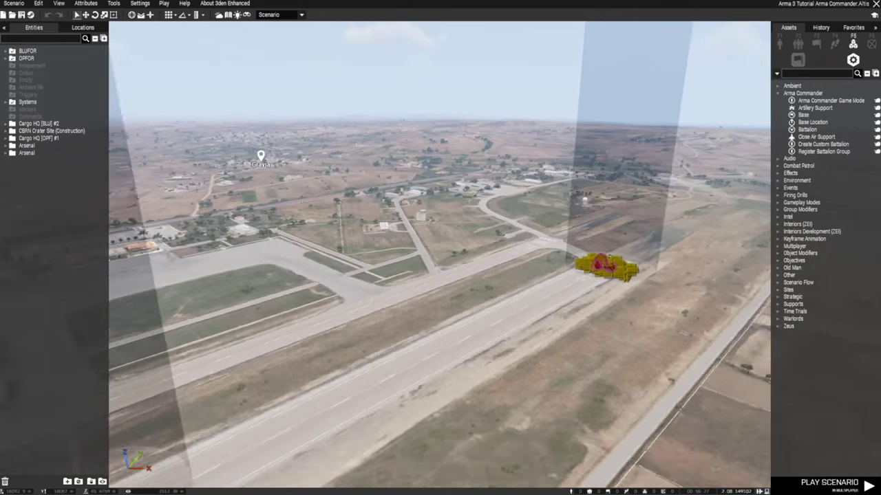
- Place two Arma Commander Battalion modules on the runway beside its zebra stripes, near the 04 R marking outside the compound
{"action": "key", "text": "s"}
{"action": "key", "text": "a"}
{"action": "key", "text": "w"}
{"action": "right_click_drag", "start_coordinate": [819, 165], "coordinate": [798, 129]}
{"action": "left_click", "coordinate": [803, 129]}
{"action": "key", "text": "w"}
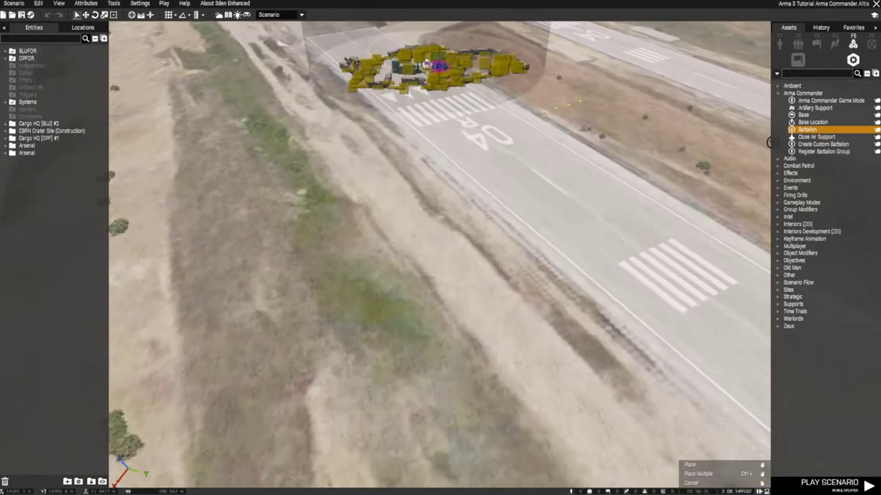
{"action": "right_click_drag", "start_coordinate": [440, 200], "coordinate": [660, 176]}
{"action": "key", "text": "a"}
{"action": "right_click_drag", "start_coordinate": [366, 61], "coordinate": [582, 254]}
{"action": "left_click", "coordinate": [506, 349], "text": "ctrl"}
{"action": "left_click", "coordinate": [399, 293]}
{"action": "key", "text": "a"}
{"action": "right_click_drag", "start_coordinate": [399, 294], "coordinate": [536, 282]}
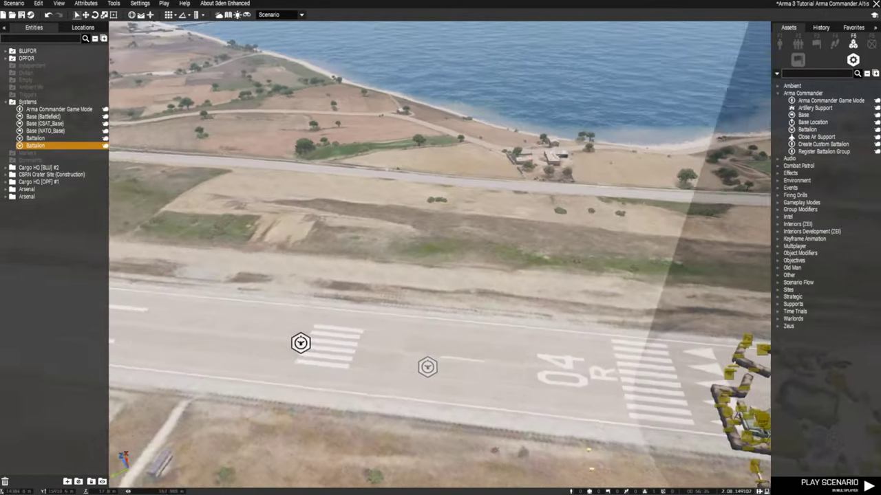
- Edit the Battalion module nearer the 04 R runway marking, with side WEST and role Defender
{"action": "left_click", "coordinate": [390, 356]}
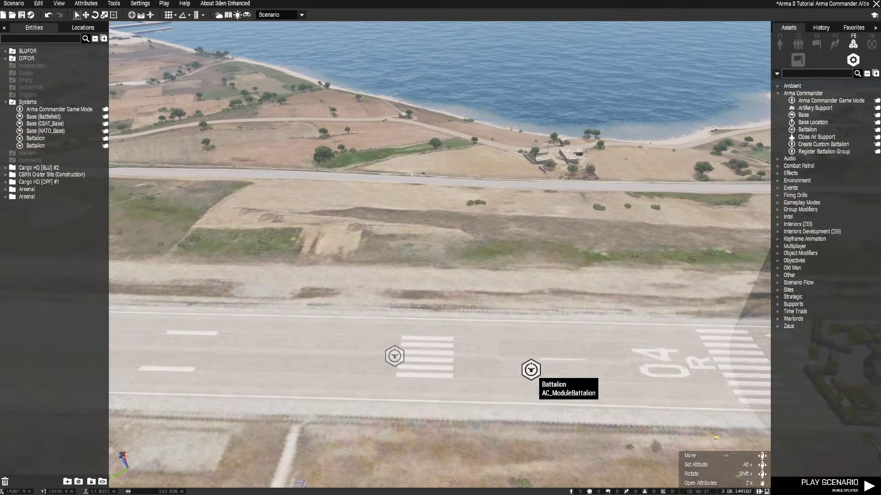
{"action": "left_click", "coordinate": [530, 369]}
{"action": "left_click_drag", "start_coordinate": [531, 370], "coordinate": [562, 377]}
{"action": "key", "text": "d"}
{"action": "right_click_drag", "start_coordinate": [563, 378], "coordinate": [594, 406]}
{"action": "key", "text": "w"}
{"action": "double_click", "coordinate": [491, 301]}
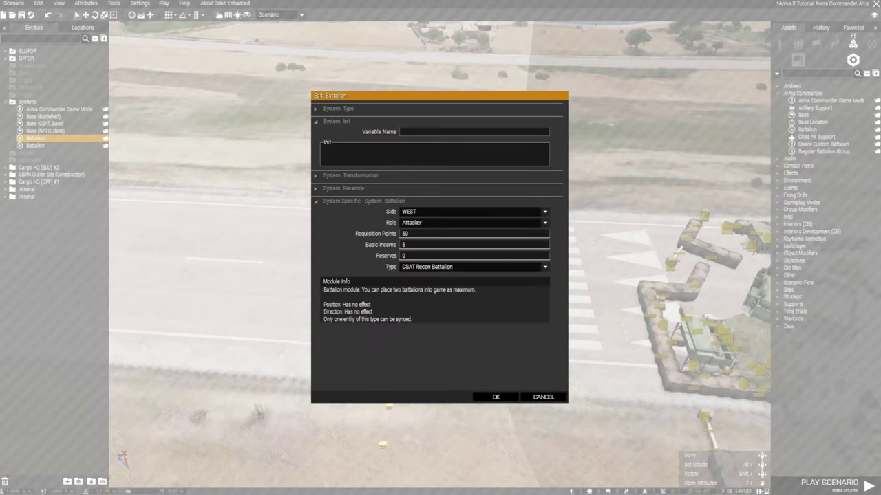
{"action": "left_click", "coordinate": [440, 212]}
{"action": "left_click", "coordinate": [441, 218]}
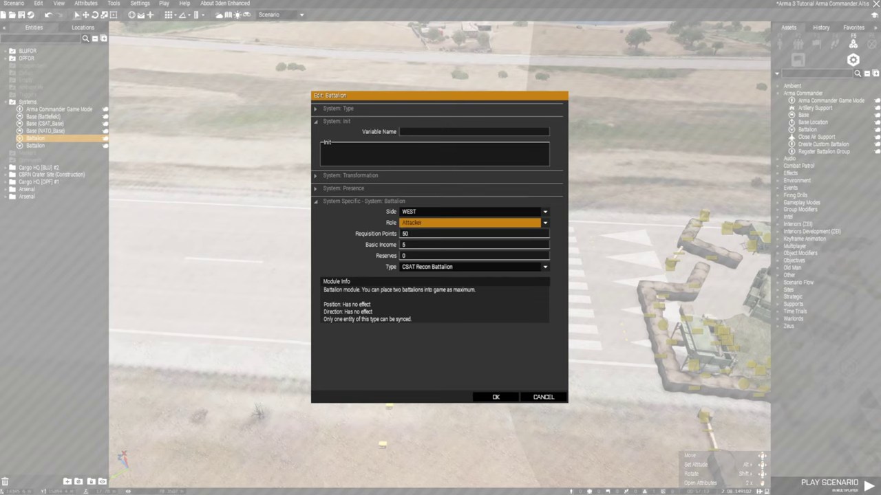
{"action": "left_click", "coordinate": [440, 223]}
{"action": "left_click", "coordinate": [433, 240]}
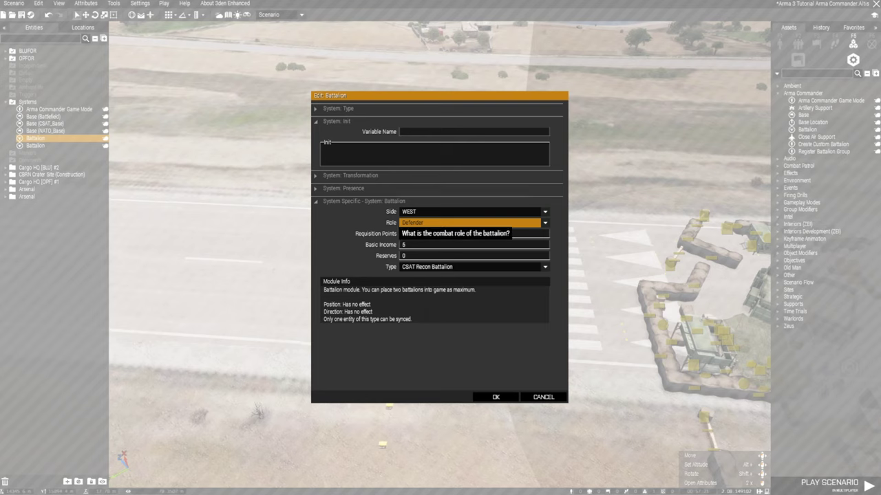
- Set the WEST battalion's requisition points to 100 and its type to NATO Ranger Battalion
{"action": "key", "text": "Tab"}
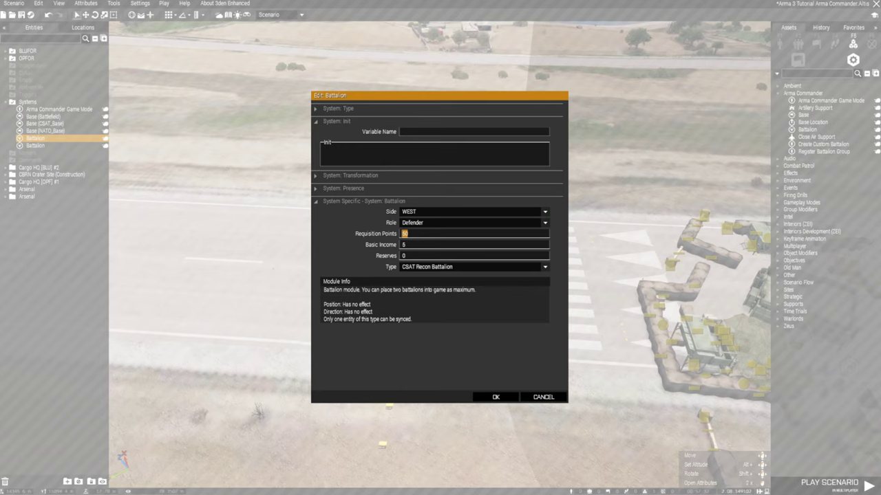
{"action": "type", "text": "100"}
{"action": "left_click", "coordinate": [475, 267]}
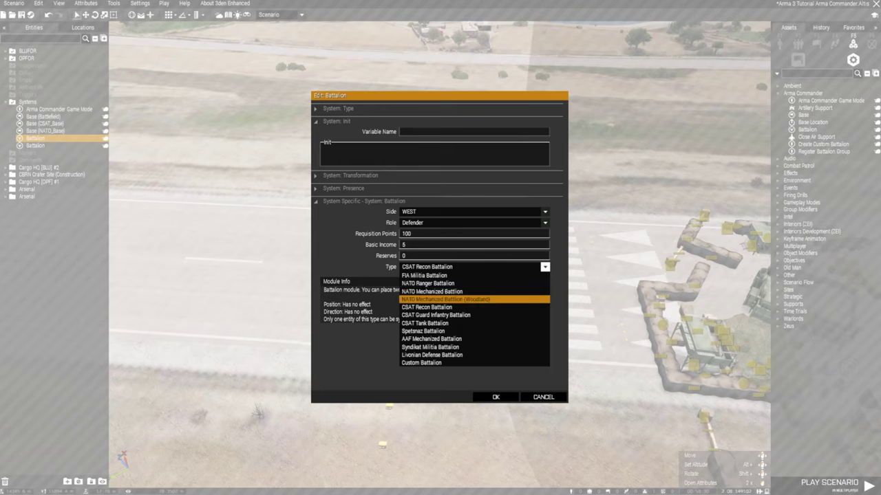
{"action": "left_click", "coordinate": [427, 284]}
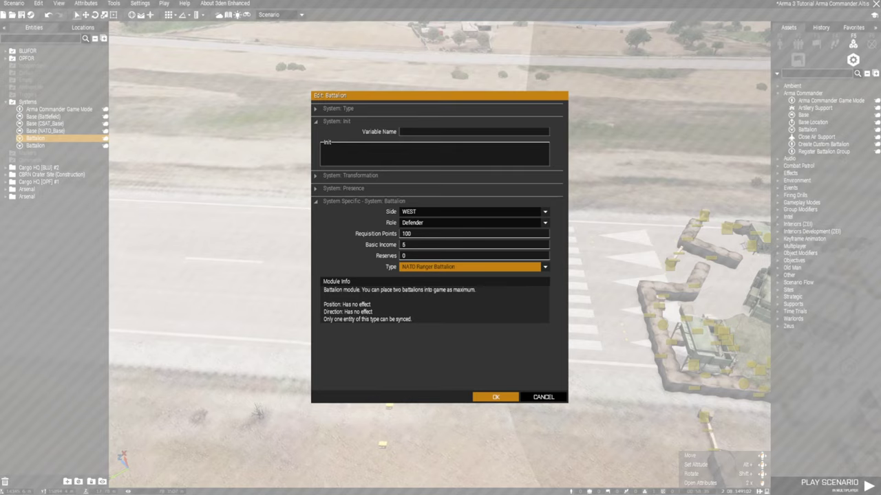
{"action": "left_click", "coordinate": [495, 397]}
- Edit the other Battalion module beside the zebra stripes, with side EAST, role Attacker and 100 requisition points
{"action": "right_click_drag", "start_coordinate": [495, 397], "coordinate": [412, 213]}
{"action": "left_click", "coordinate": [421, 202]}
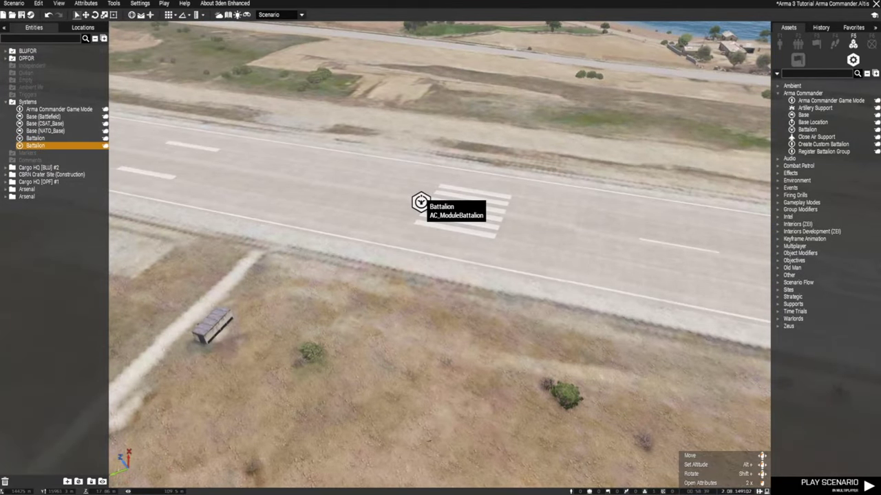
{"action": "double_click", "coordinate": [421, 202]}
{"action": "left_click", "coordinate": [544, 222]}
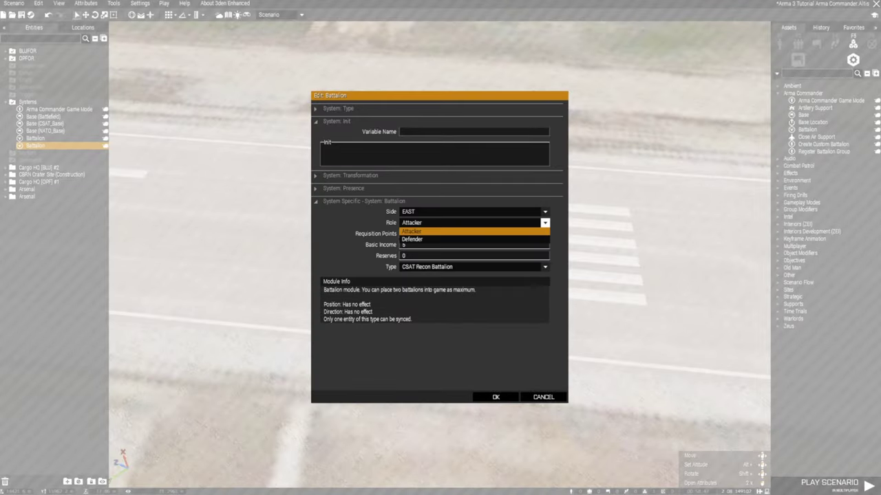
{"action": "left_click", "coordinate": [412, 231]}
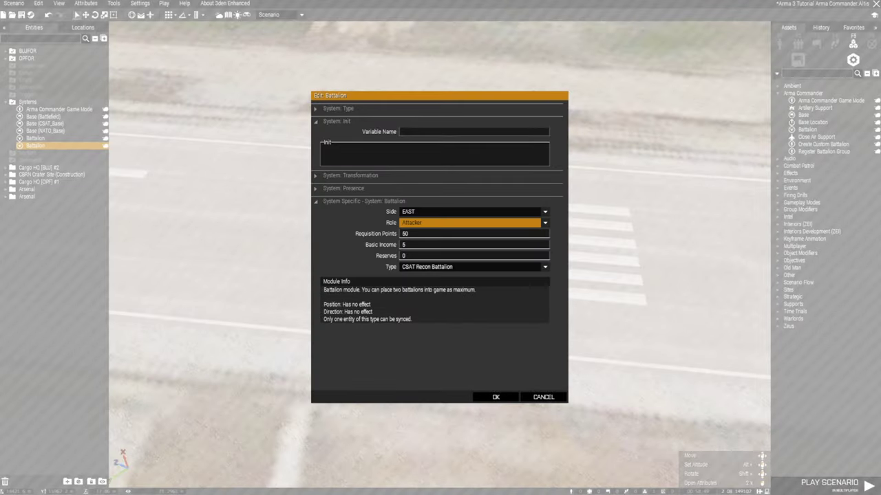
{"action": "left_click_drag", "start_coordinate": [410, 234], "coordinate": [401, 234]}
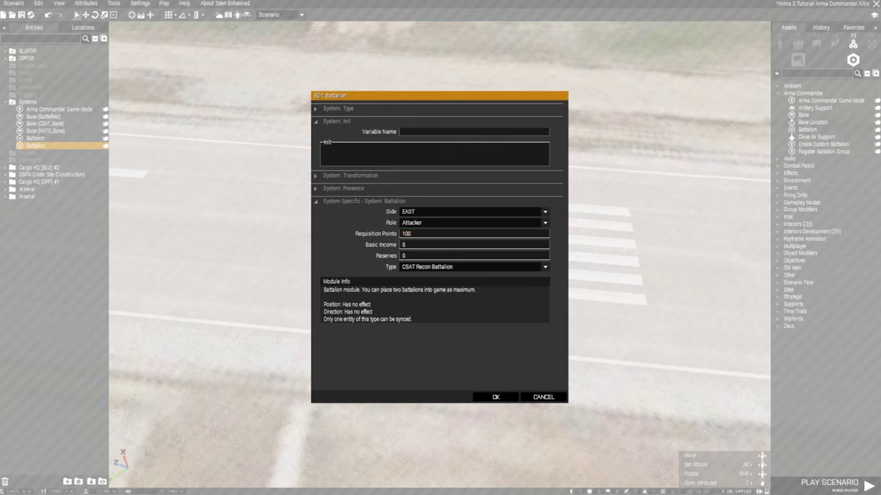
- Choose CSAT Recon Battalion as the EAST battalion's type and save the scenario
{"action": "left_click", "coordinate": [544, 267]}
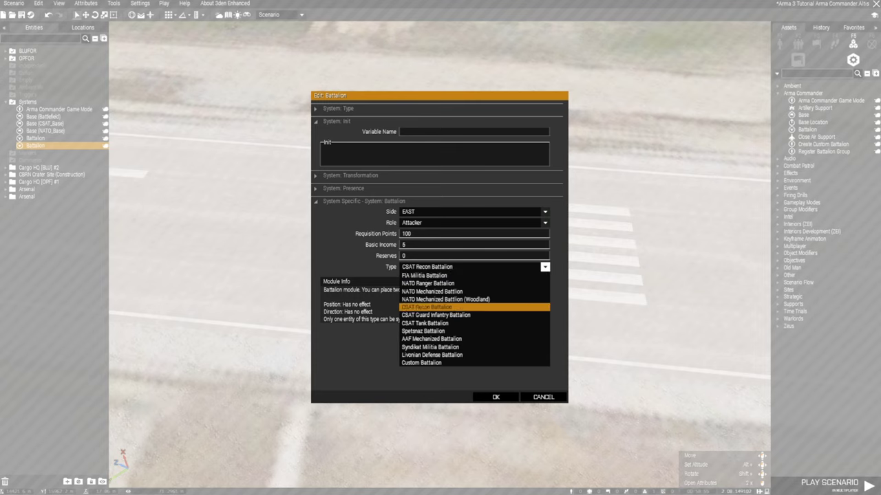
{"action": "left_click", "coordinate": [427, 307]}
{"action": "left_click", "coordinate": [495, 397]}
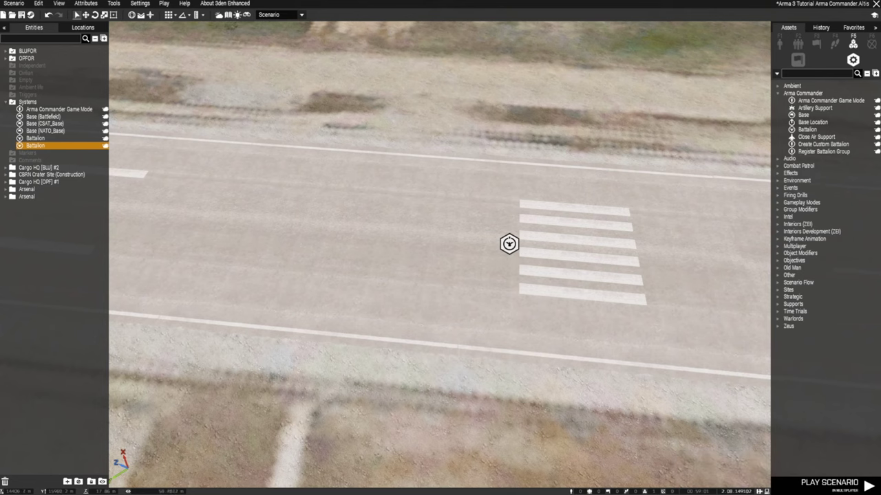
{"action": "key", "text": "ctrl+s"}
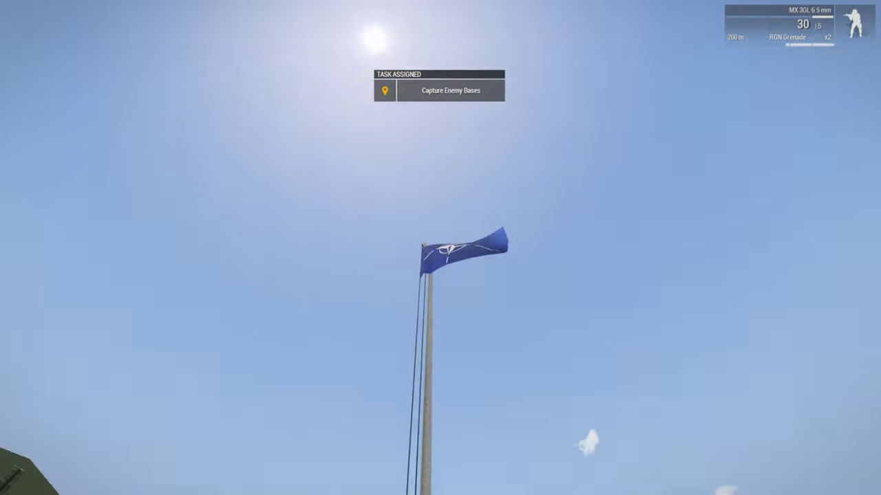
- In the running mission, view the map around NATO Base and show the battalion's requisition options
{"action": "key", "text": "m"}
{"action": "key", "text": "m"}
{"action": "key", "text": "m"}
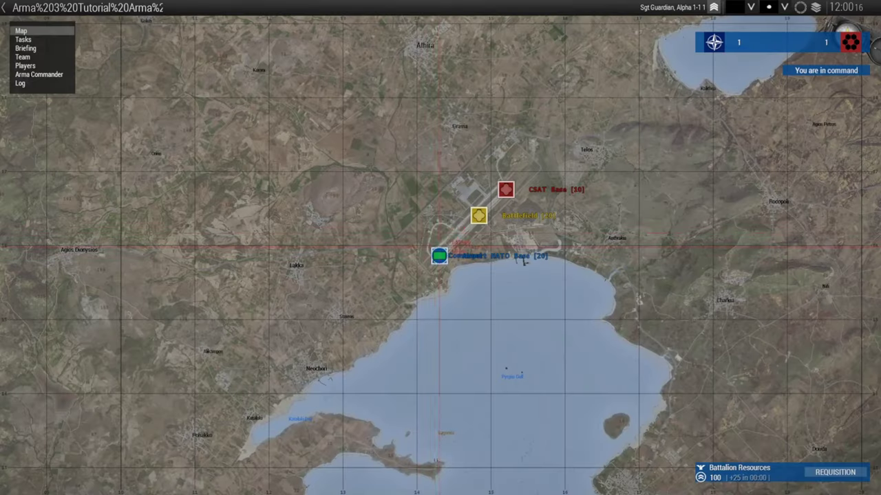
{"action": "scroll", "coordinate": [528, 120], "scroll_direction": "up", "scroll_amount": 3}
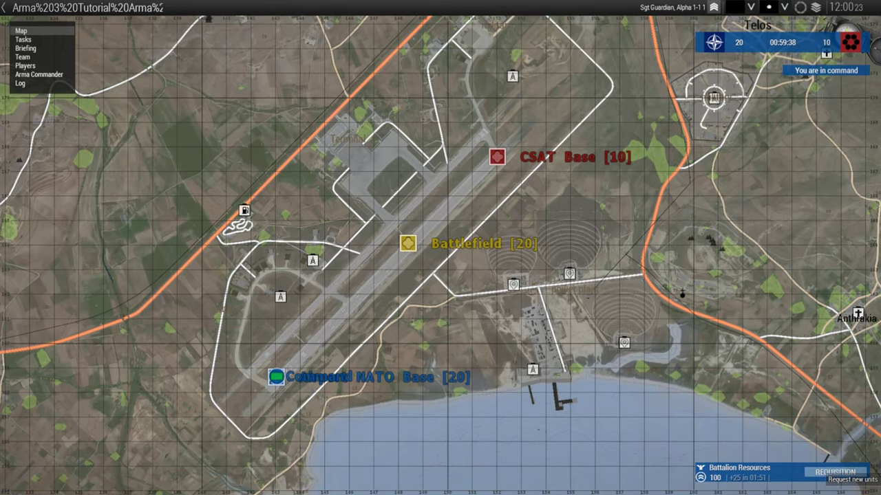
{"action": "left_click", "coordinate": [834, 472]}
{"action": "right_click_drag", "start_coordinate": [389, 418], "coordinate": [463, 242]}
{"action": "scroll", "coordinate": [468, 254], "scroll_direction": "up", "scroll_amount": 3}
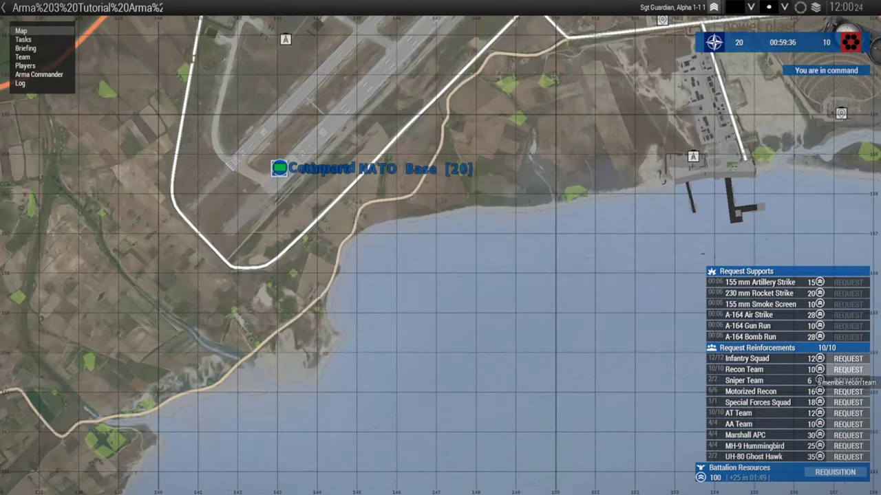
- Requisition two Infantry Squads and a Marshall APC with landing zones near NATO Base, and close the requisition list
{"action": "left_click", "coordinate": [846, 360]}
{"action": "left_click", "coordinate": [317, 149]}
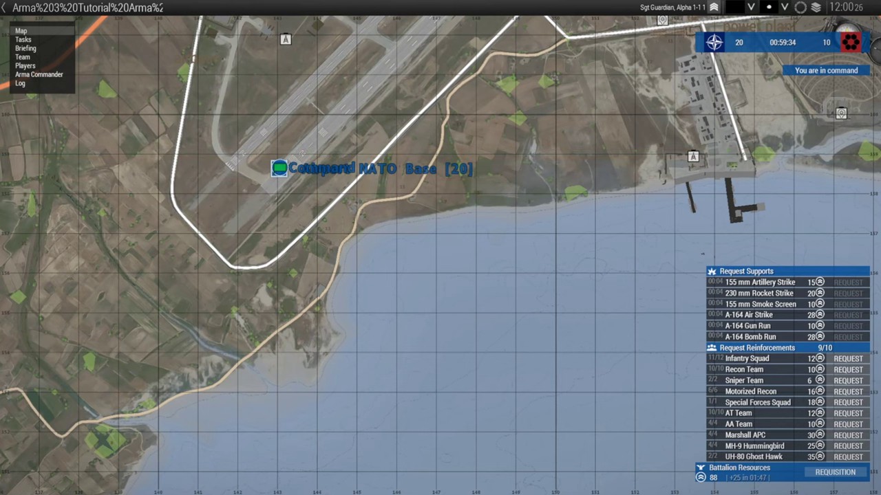
{"action": "left_click", "coordinate": [846, 359]}
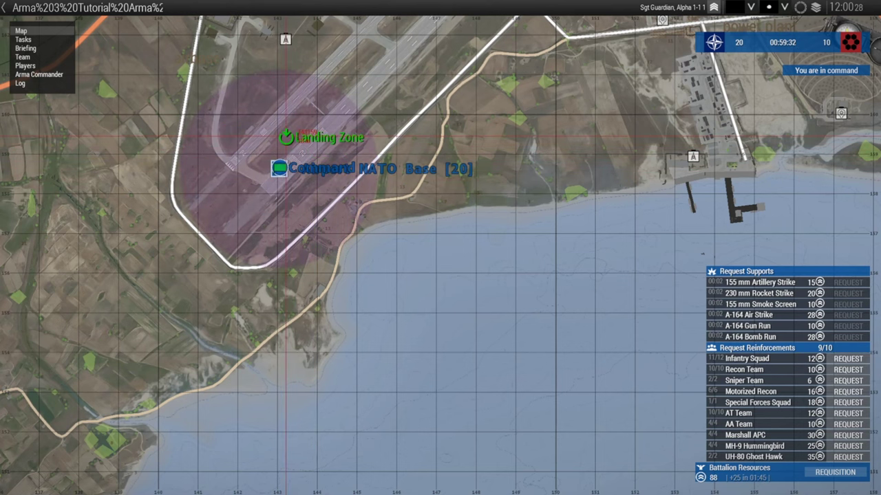
{"action": "left_click", "coordinate": [290, 135]}
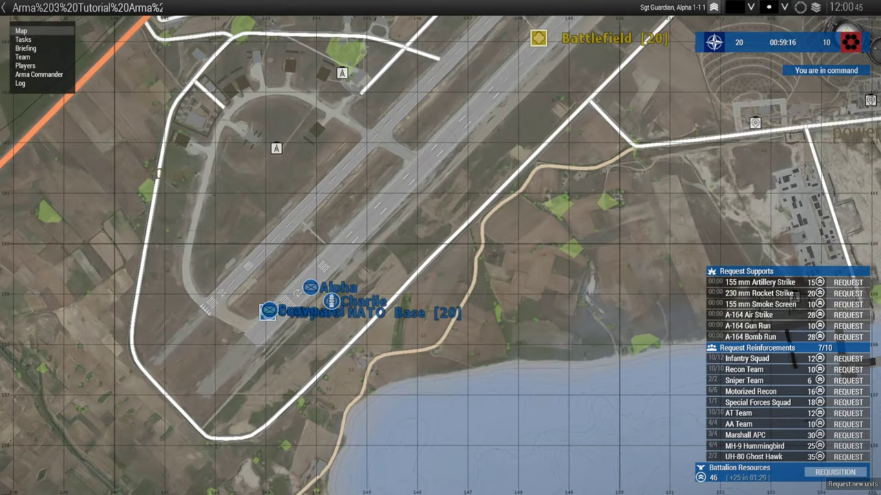
{"action": "left_click", "coordinate": [835, 472]}
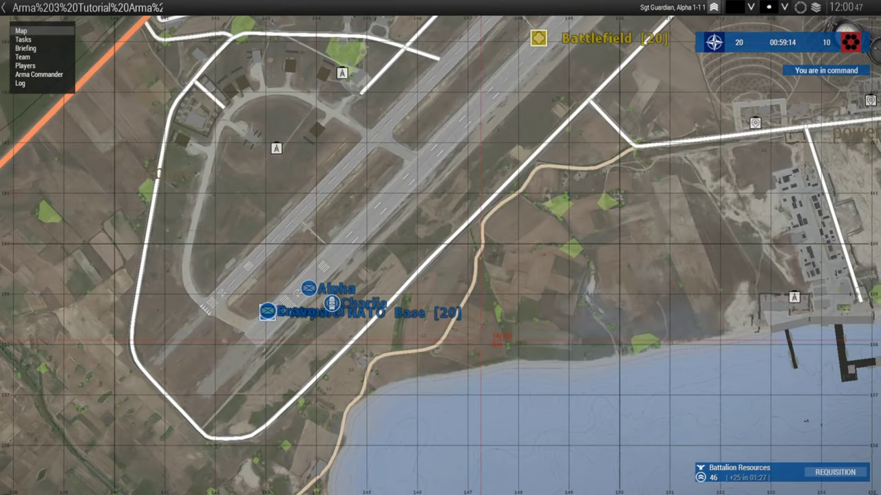
- Select the Alpha infantry squad near NATO Base and order it to move to the Battlefield base
{"action": "scroll", "coordinate": [296, 311], "scroll_direction": "down", "scroll_amount": 3}
{"action": "scroll", "coordinate": [407, 231], "scroll_direction": "up", "scroll_amount": 4}
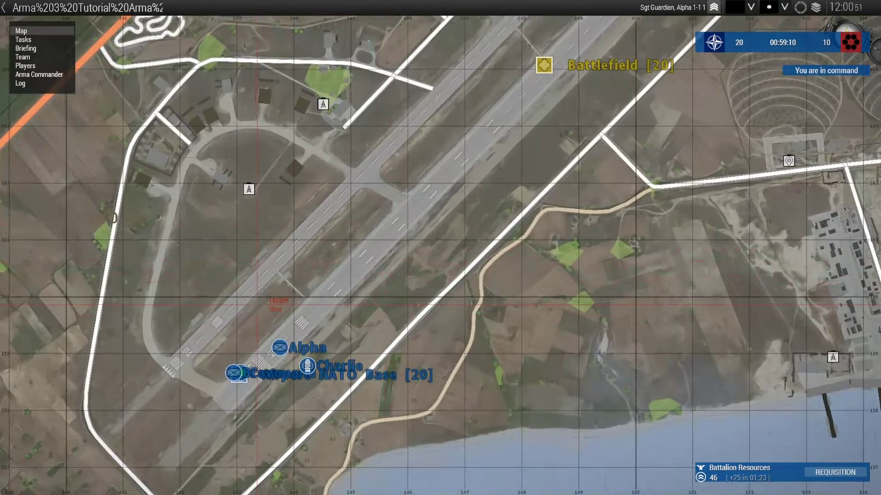
{"action": "left_click_drag", "start_coordinate": [198, 307], "coordinate": [320, 370]}
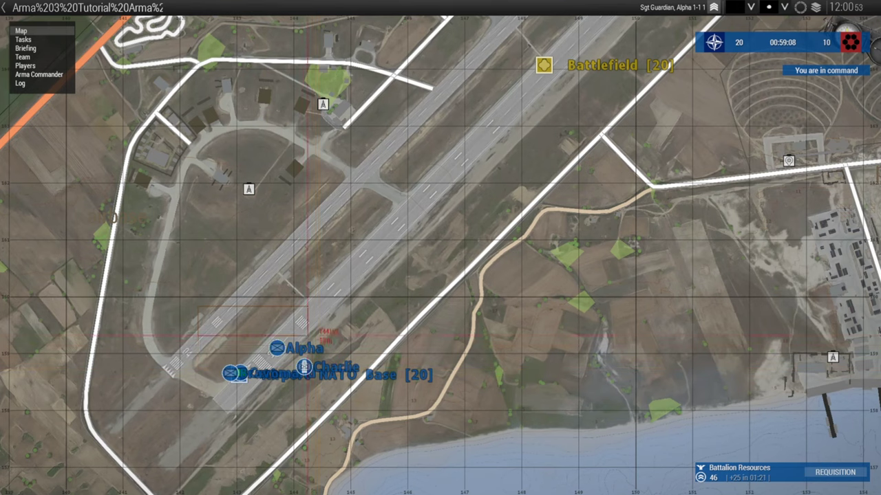
{"action": "left_click", "coordinate": [277, 348]}
{"action": "right_click_drag", "start_coordinate": [589, 49], "coordinate": [426, 247]}
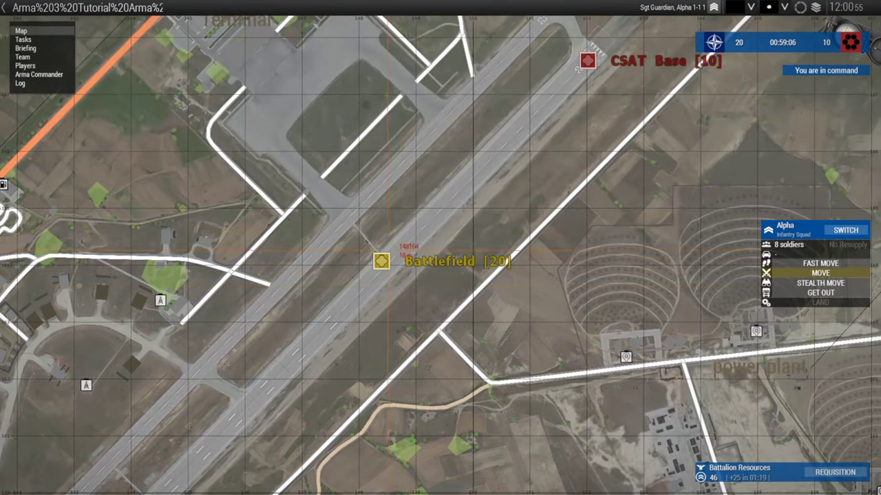
{"action": "left_click", "coordinate": [380, 260]}
- Order another group to the Battlefield base and select the squad at the west edge of NATO Base
{"action": "mouse_move", "coordinate": [370, 409]}
{"action": "right_mouse_down"}
{"action": "mouse_move", "coordinate": [566, 128]}
{"action": "mouse_move", "coordinate": [470, 215]}
{"action": "right_mouse_up"}
{"action": "left_click", "coordinate": [331, 286]}
{"action": "left_click", "coordinate": [491, 108]}
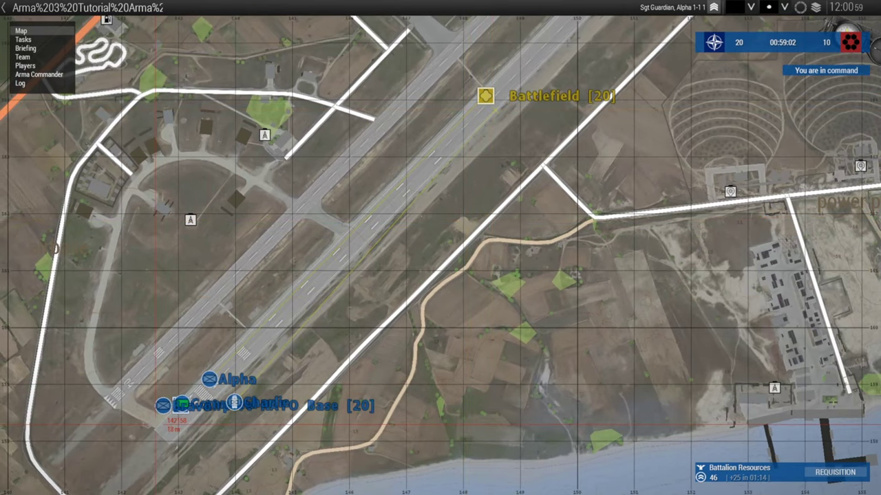
{"action": "left_click", "coordinate": [157, 410]}
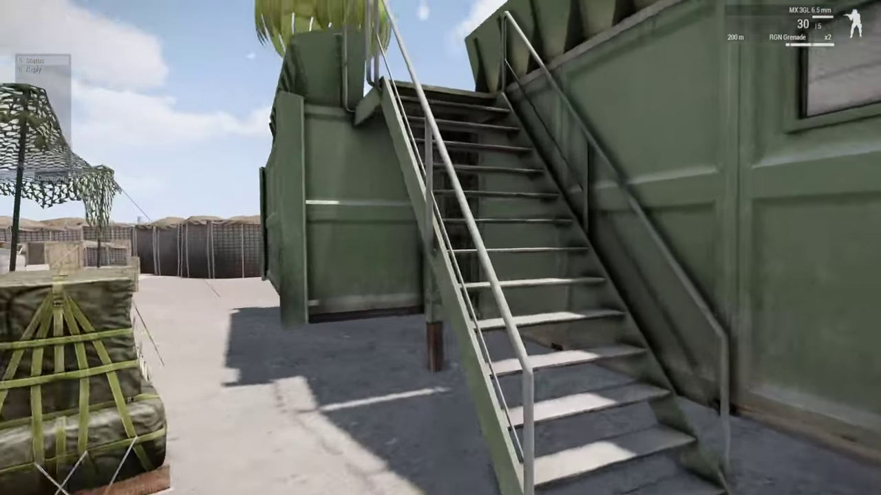
- Walk the soldier up the stairs of the green headquarters building and switch to third-person view
{"action": "key", "text": "w"}
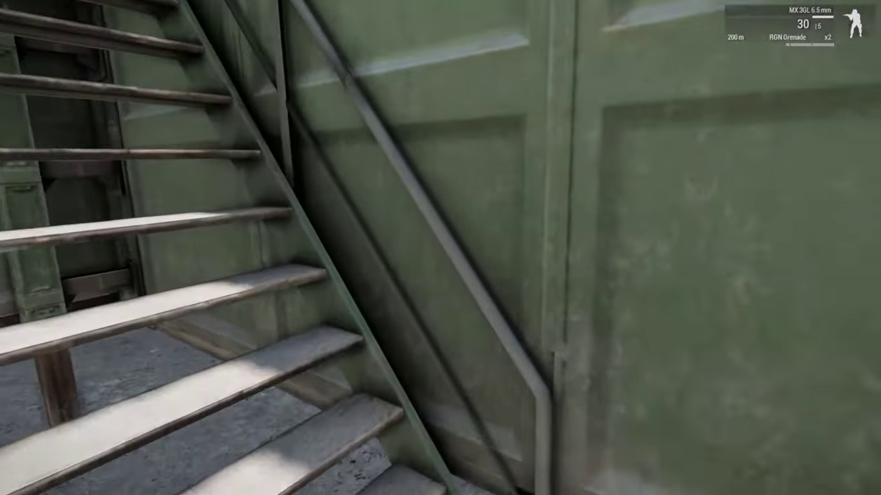
{"action": "key", "text": "KP_Enter"}
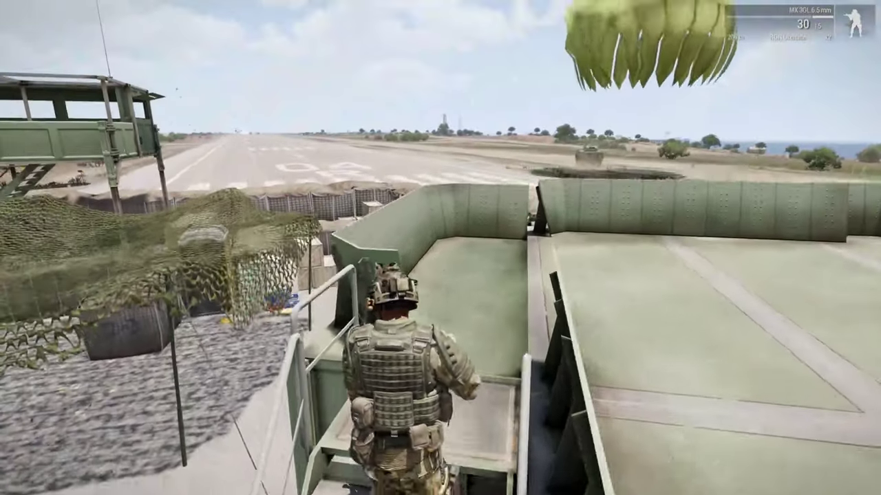